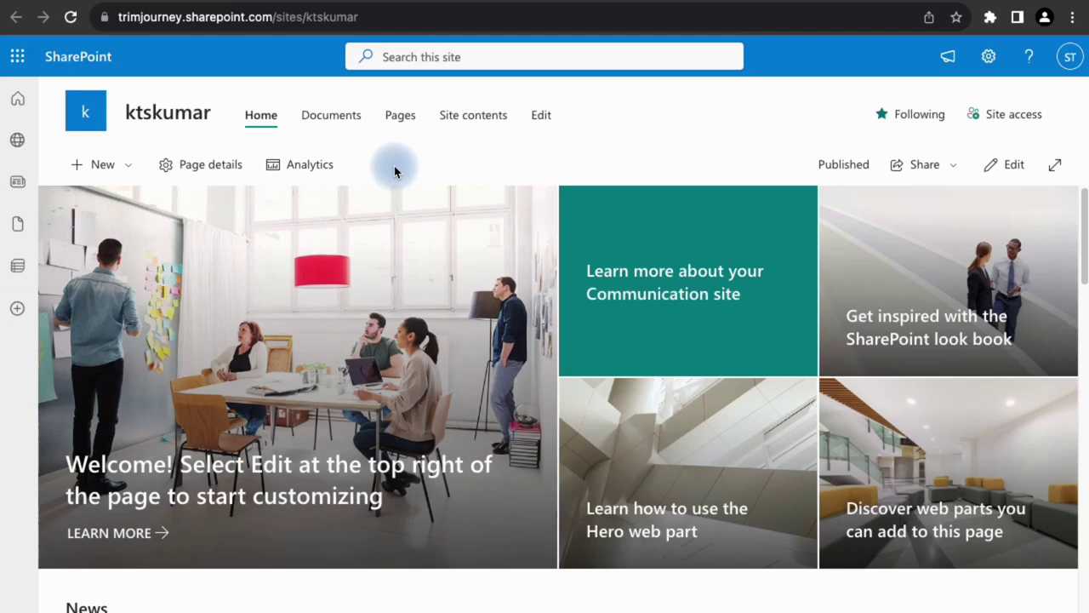
Open the + New menu on the ktskumar site home page.
{"action": "left_click", "coordinate": [129, 174]}
Start a new list from the Asset manager template.
{"action": "left_click", "coordinate": [111, 200]}
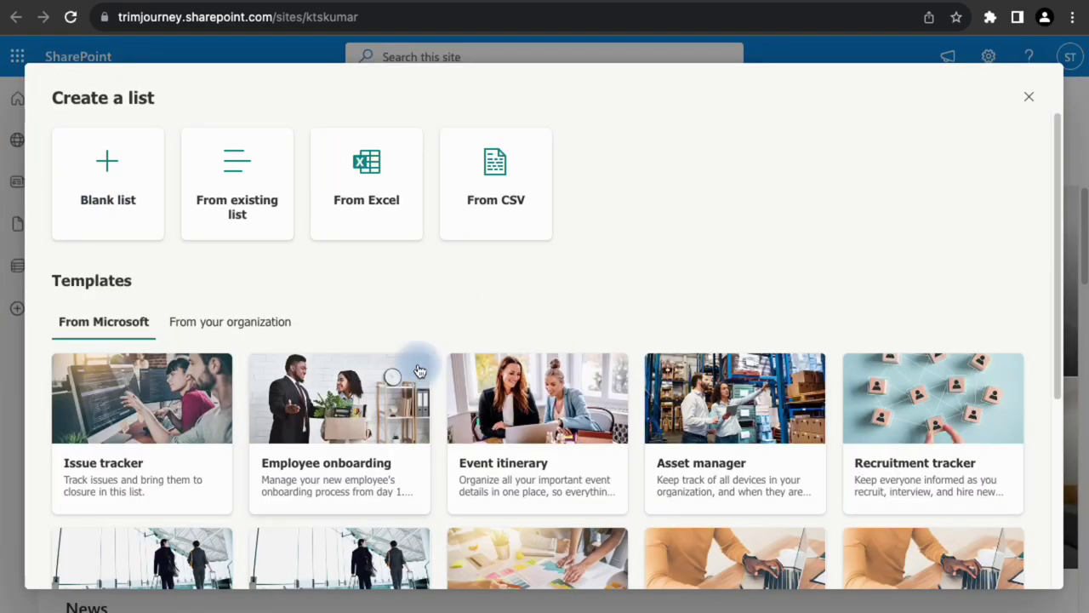
{"action": "scroll", "coordinate": [413, 366], "scroll_direction": "down", "scroll_amount": 2}
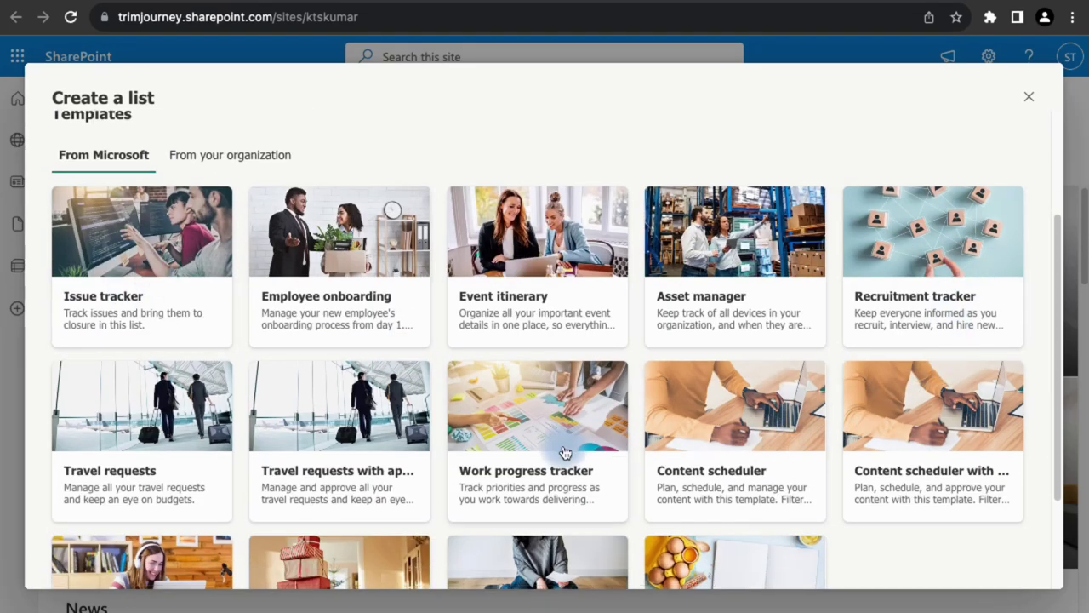
{"action": "scroll", "coordinate": [469, 311], "scroll_direction": "down", "scroll_amount": 2}
{"action": "scroll", "coordinate": [364, 348], "scroll_direction": "up", "scroll_amount": 4}
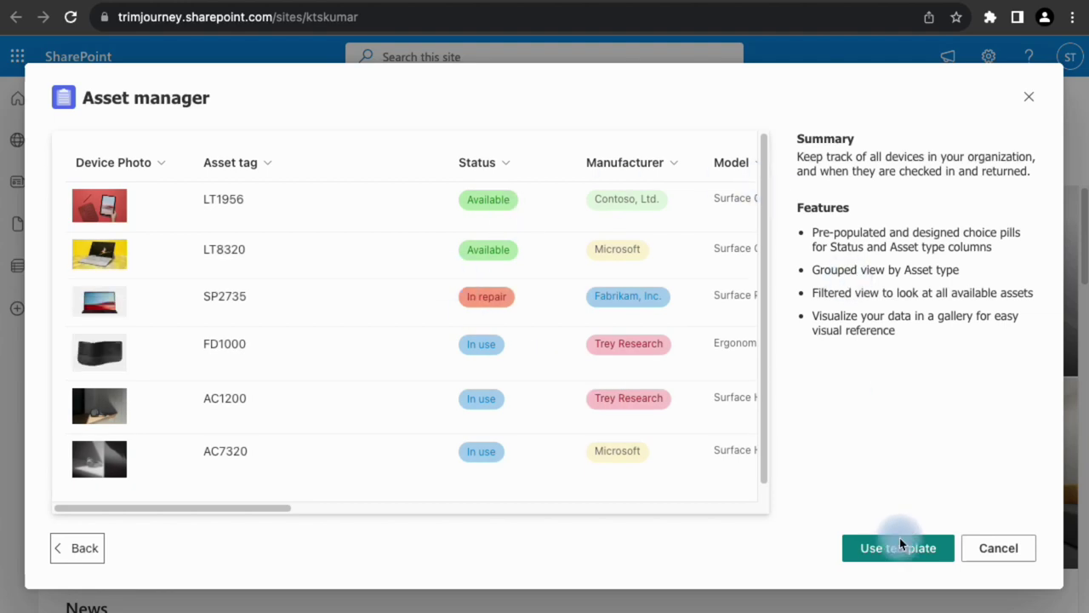
{"action": "left_click", "coordinate": [872, 548]}
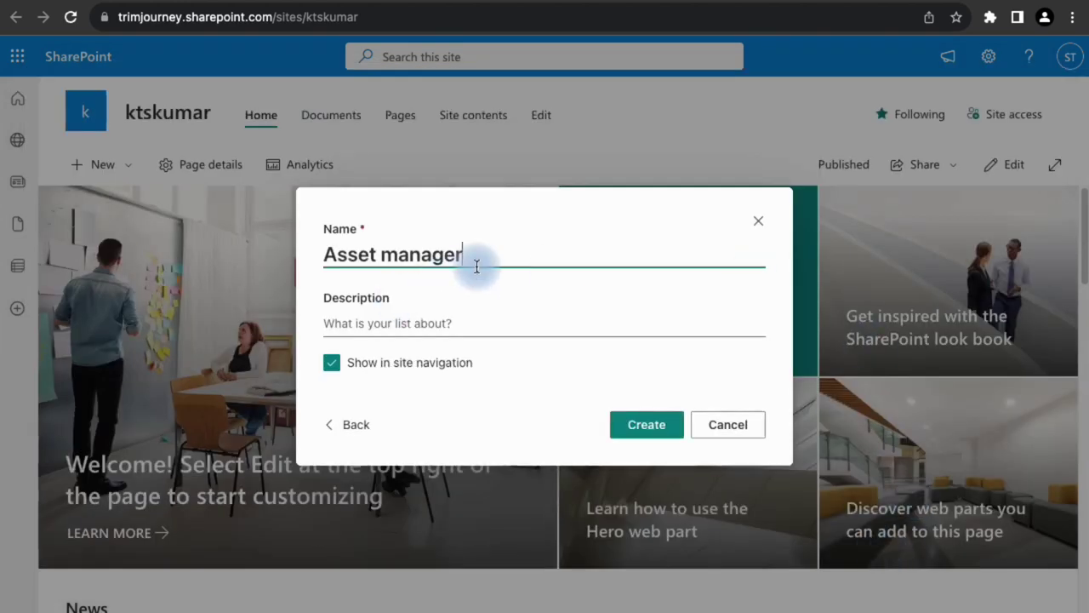
Name the list 'Asset manager OOTB', hide it from site navigation, and create it.
{"action": "type", "text": "OOTB"}
{"action": "left_click", "coordinate": [332, 363]}
{"action": "left_click", "coordinate": [652, 428]}
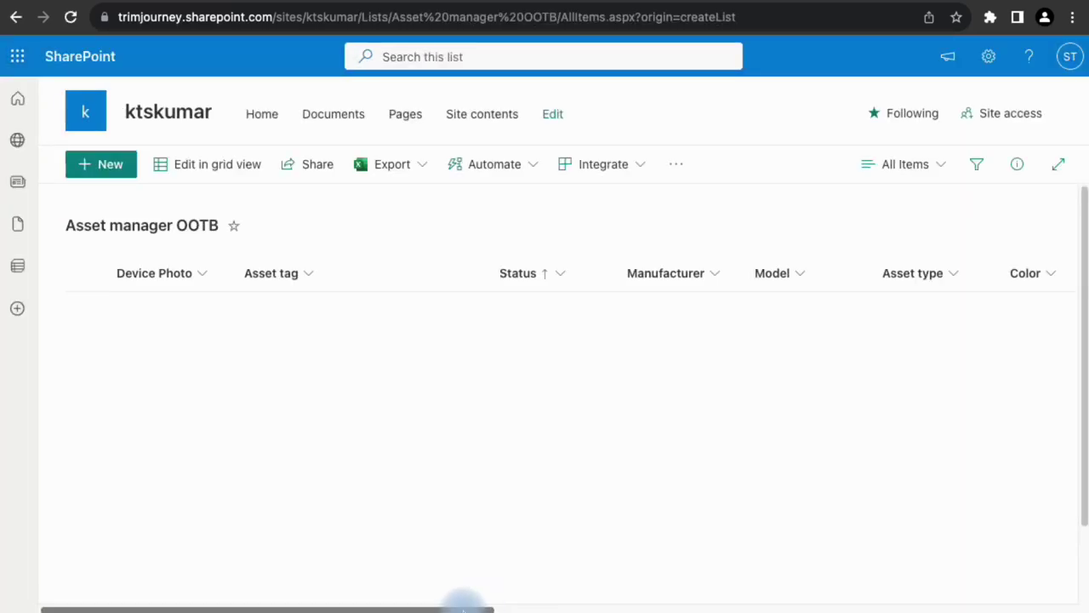
{"action": "left_click_drag", "start_coordinate": [482, 606], "coordinate": [382, 586]}
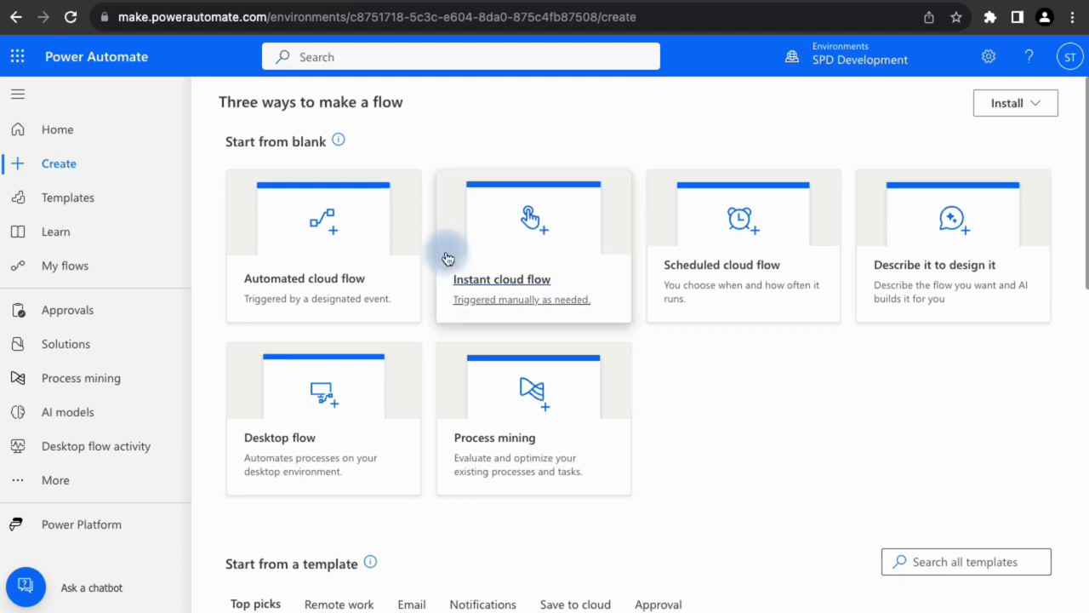
Create an instant cloud flow 'Create SharePoint List from Template' with a manual trigger.
{"action": "left_click", "coordinate": [579, 277]}
{"action": "left_click", "coordinate": [642, 172]}
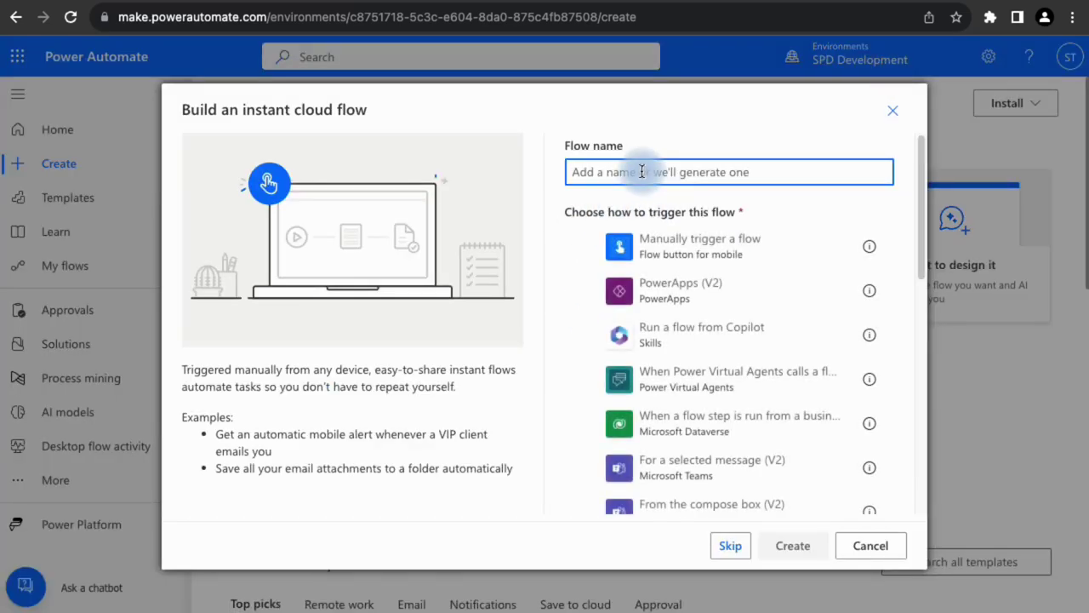
{"action": "left_click", "coordinate": [666, 253]}
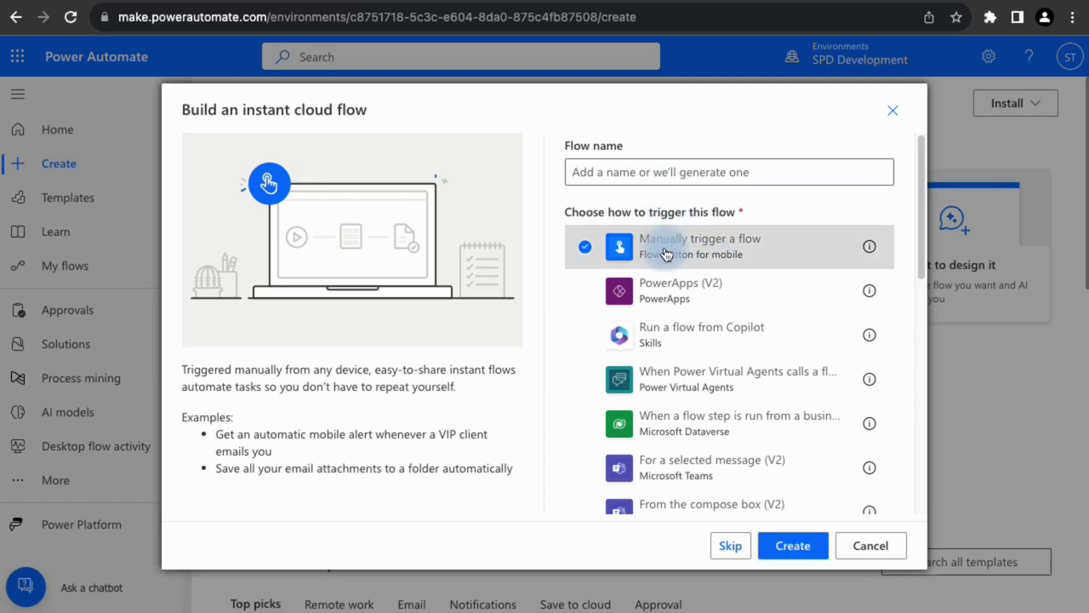
{"action": "left_click", "coordinate": [631, 173]}
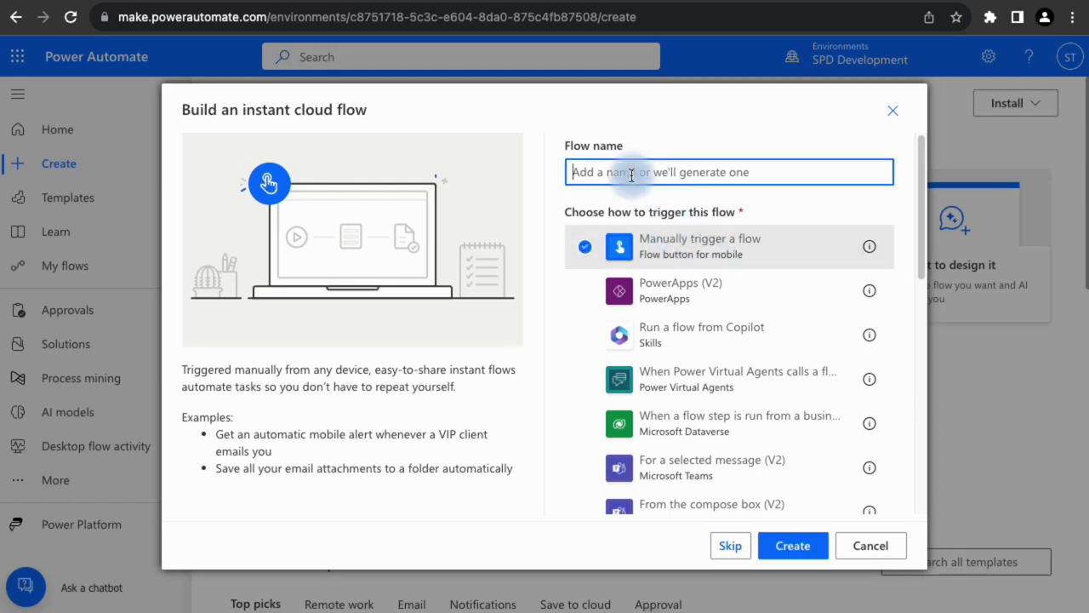
{"action": "type", "text": "Create SharePoin"}
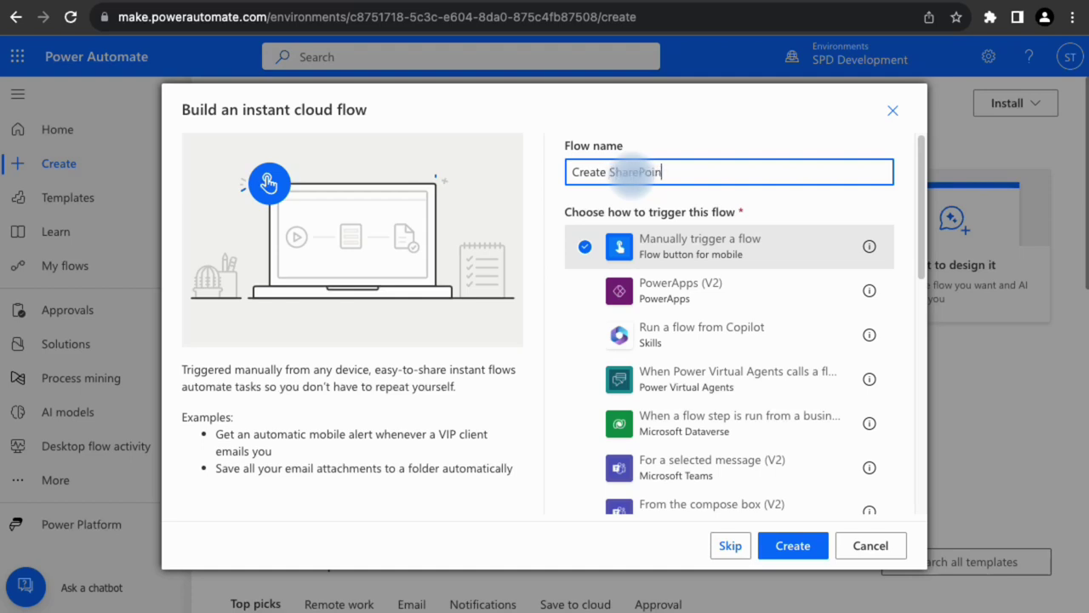
{"action": "type", "text": "t List from Template"}
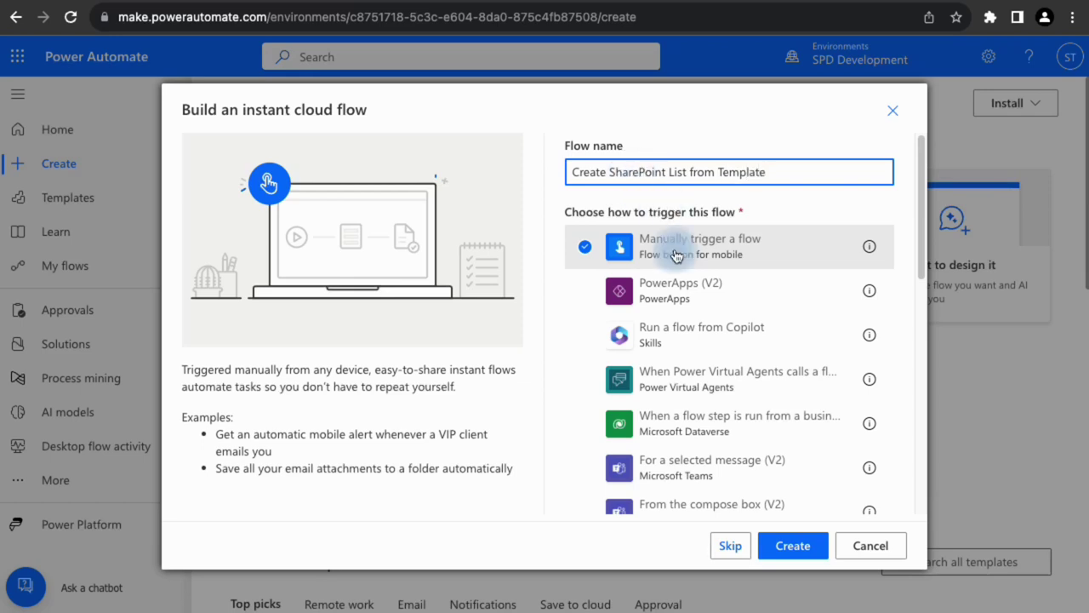
{"action": "left_click", "coordinate": [793, 545]}
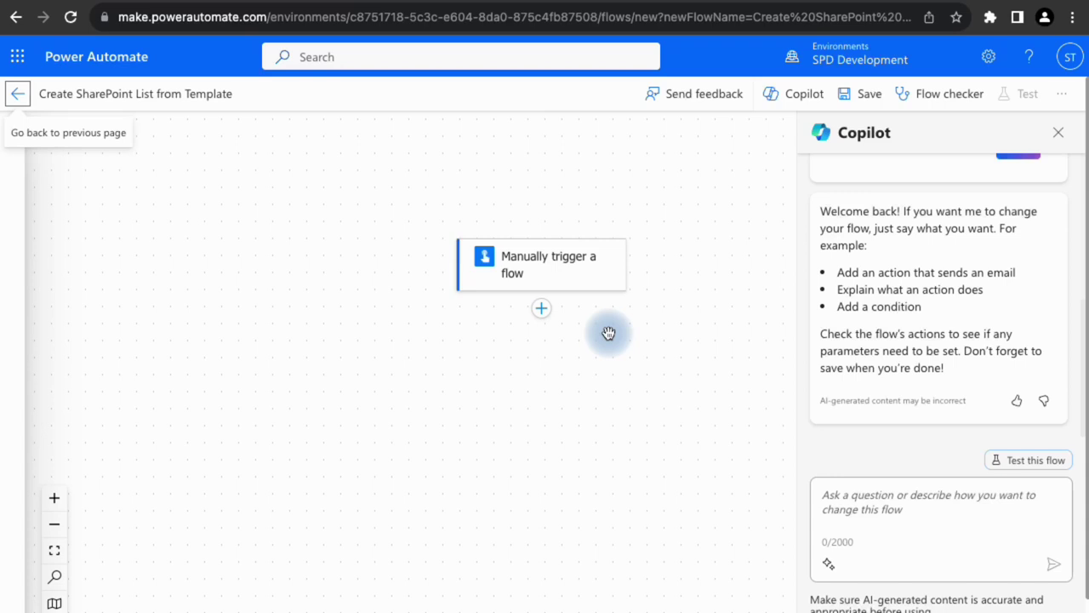
Close the Copilot pane and insert a new step below the manual trigger.
{"action": "left_click", "coordinate": [1063, 140]}
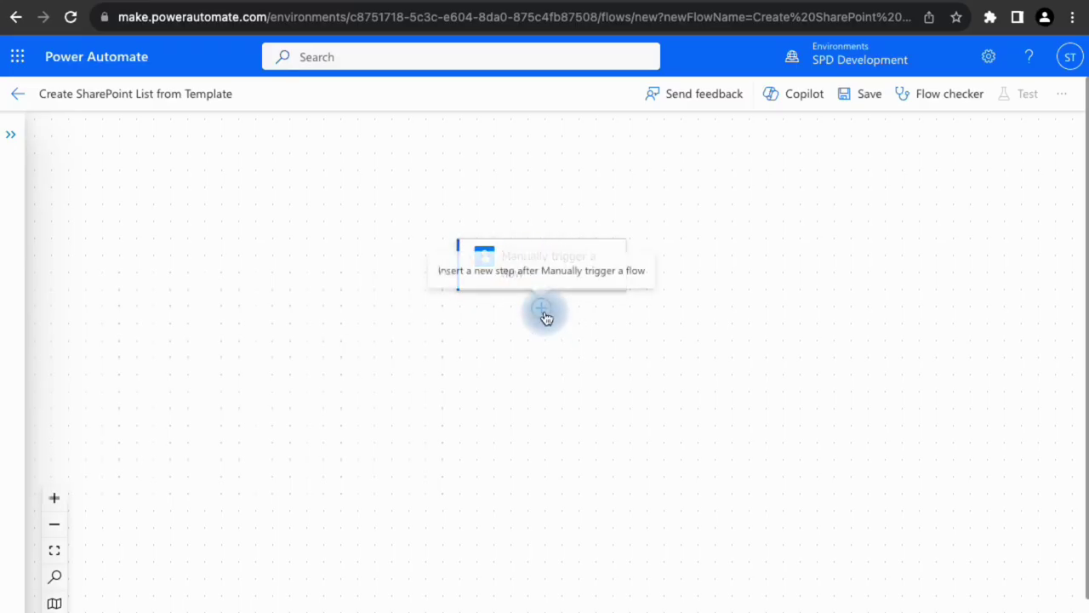
{"action": "left_click", "coordinate": [546, 310]}
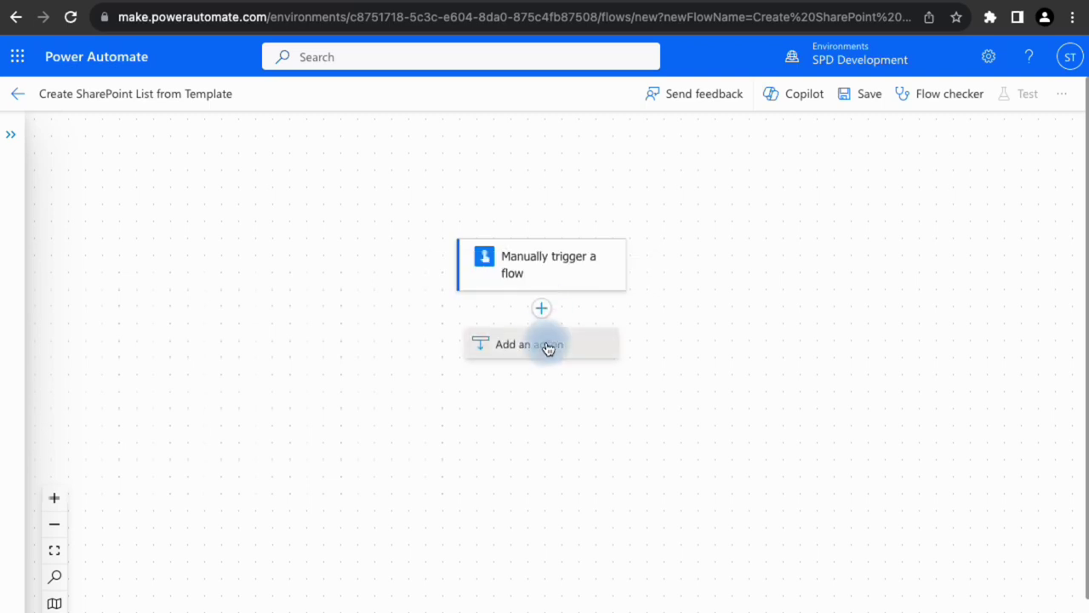
Search 'send http' and add the Send an HTTP request to SharePoint action.
{"action": "left_click", "coordinate": [550, 348]}
{"action": "left_click", "coordinate": [155, 189]}
{"action": "type", "text": "send"}
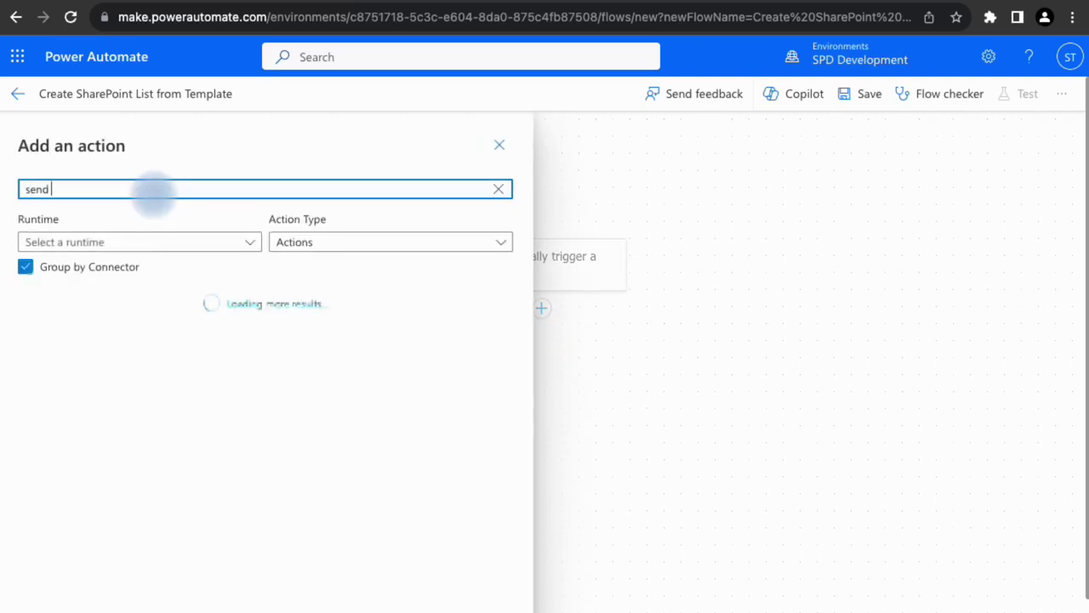
{"action": "type", "text": " http"}
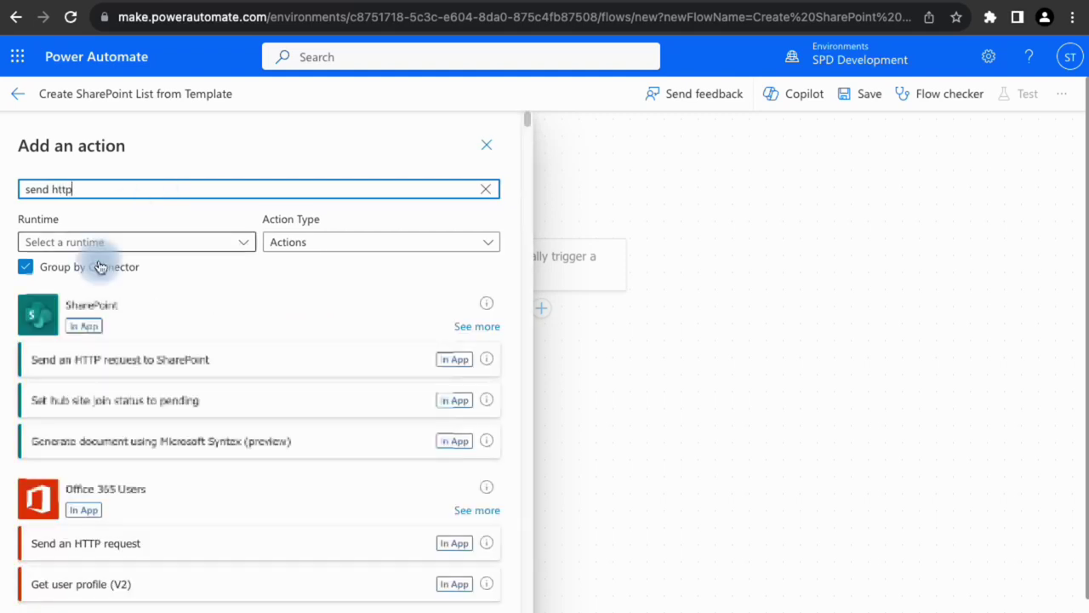
{"action": "left_click", "coordinate": [112, 368]}
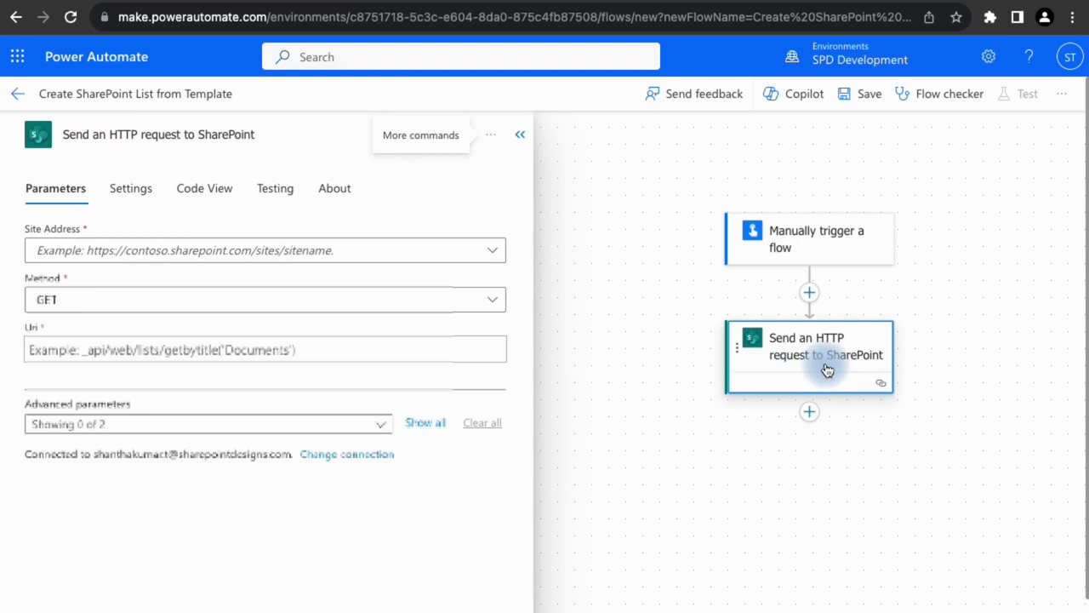
Target the ktskumar site with method POST and copy the GetListDesigns endpoint.
{"action": "left_click", "coordinate": [492, 252]}
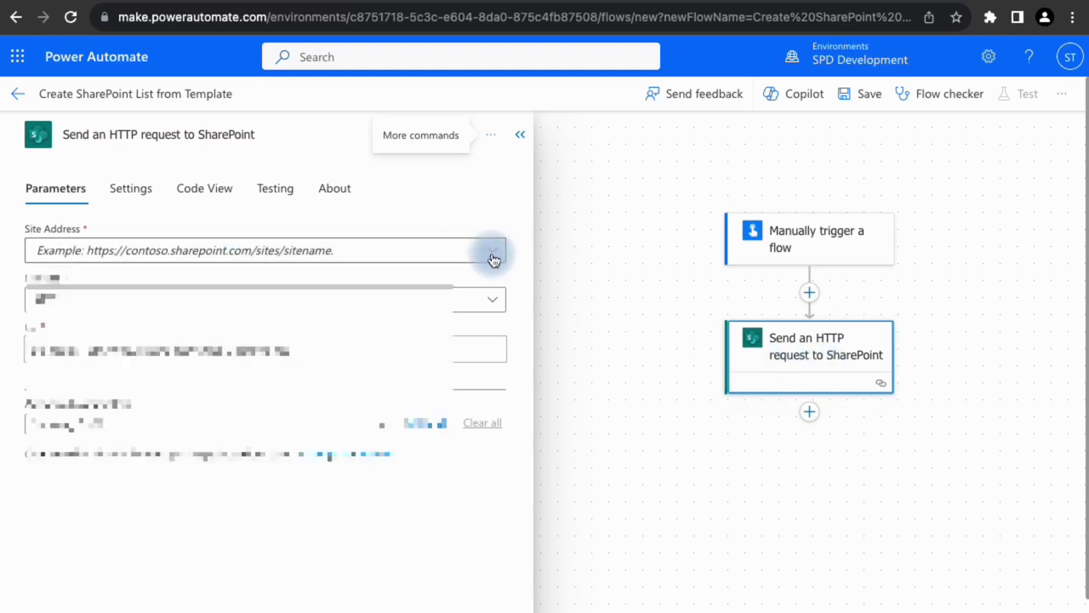
{"action": "left_click", "coordinate": [97, 276]}
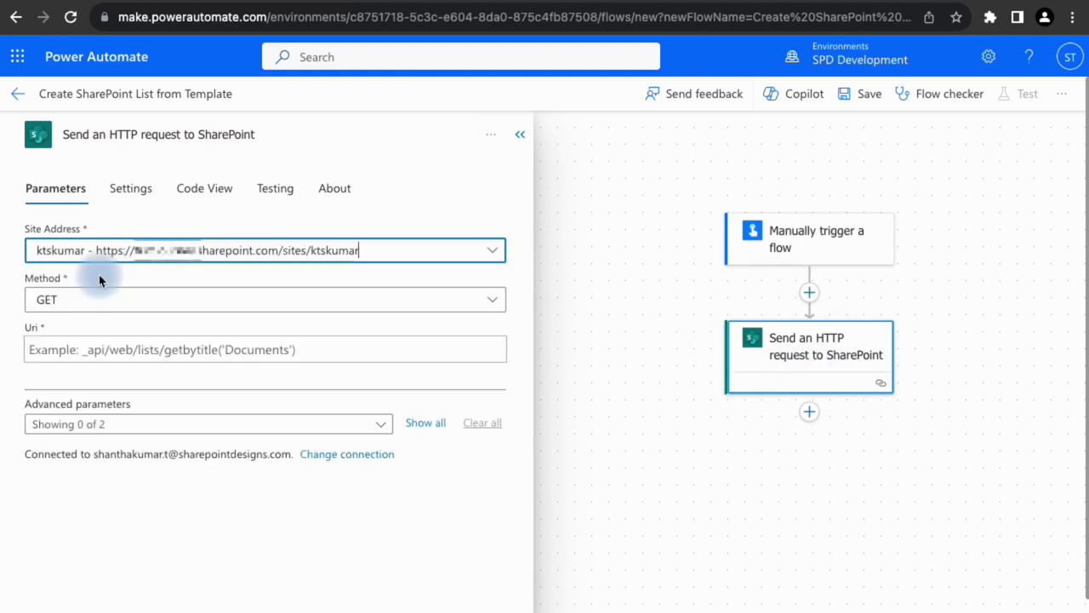
{"action": "left_click", "coordinate": [132, 308]}
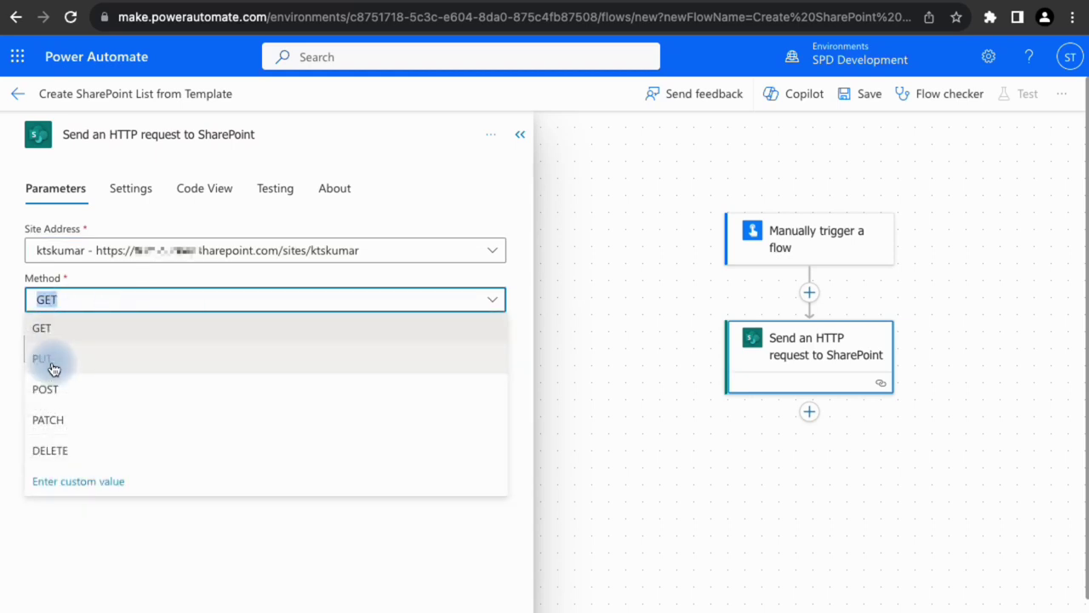
{"action": "left_click", "coordinate": [56, 393]}
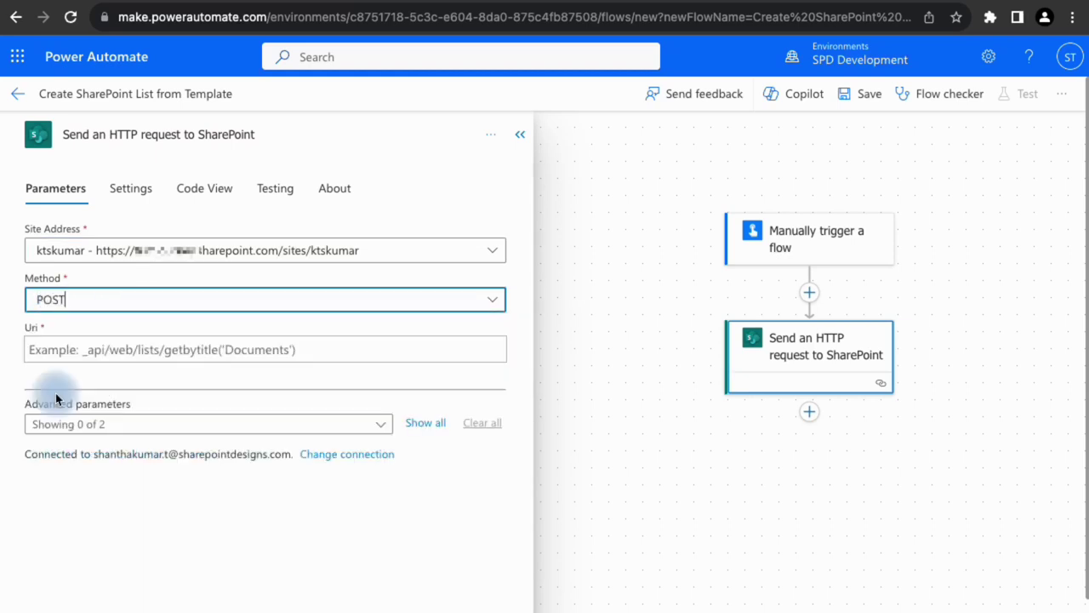
{"action": "left_click", "coordinate": [208, 350]}
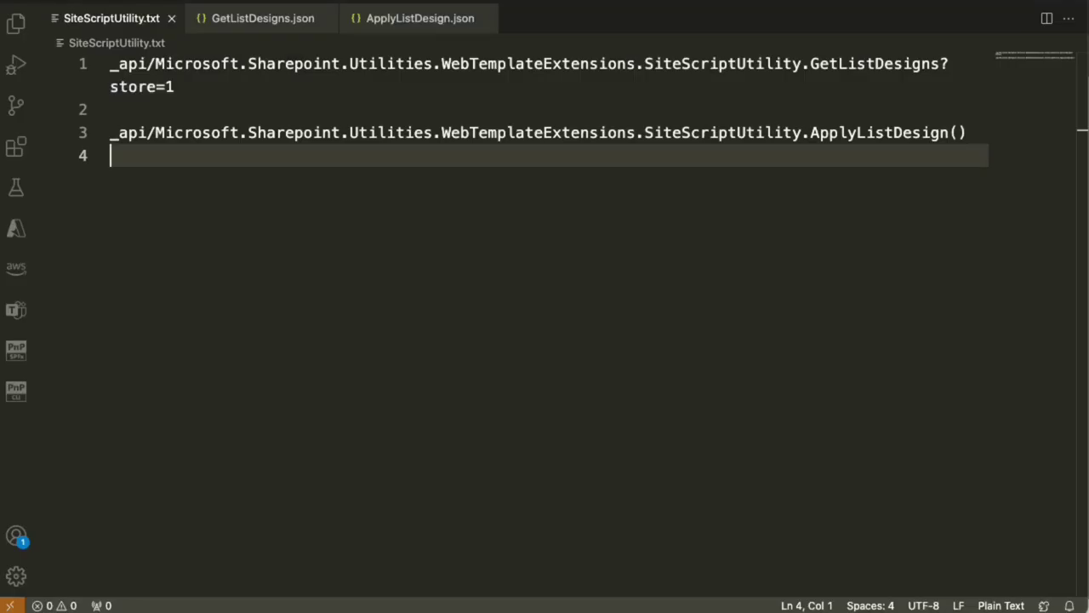
{"action": "left_click_drag", "start_coordinate": [195, 88], "coordinate": [107, 66]}
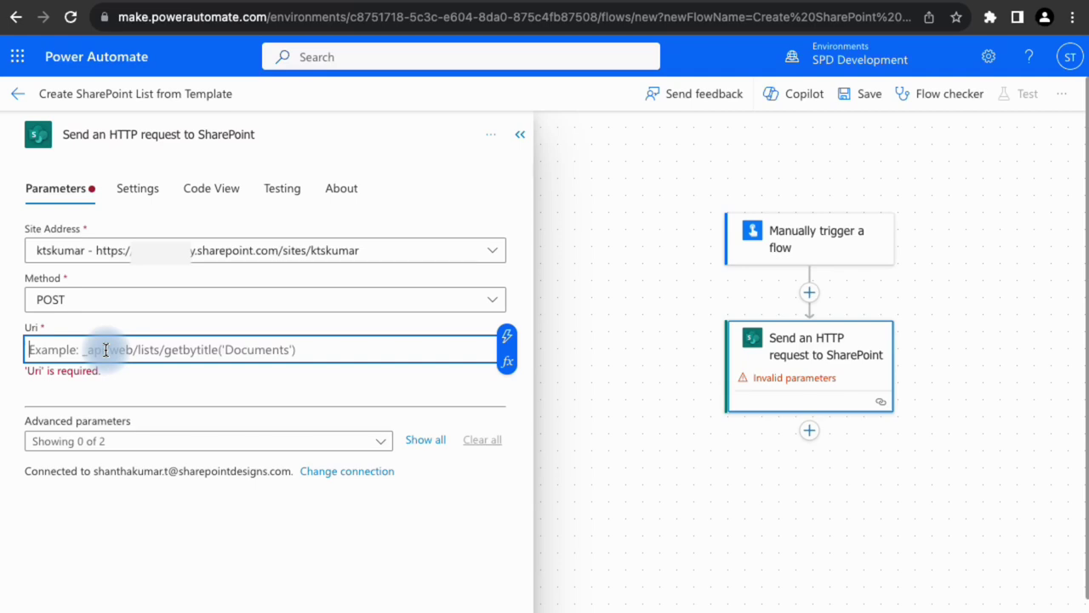
Set the Uri to the SiteScriptUtility GetListDesigns?store=1 endpoint and save the flow.
{"action": "type", "text": "_api/Microsoft.Sharepoint.Utilities.WebTemplateExtensions.SiteScriptUtility.GetListDesigns?store=1"}
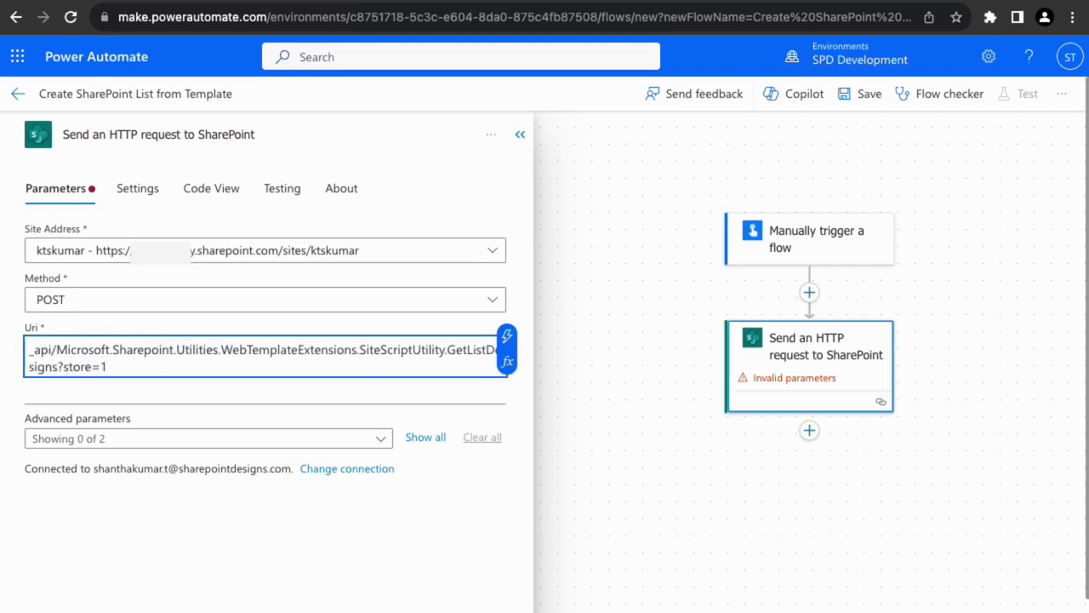
{"action": "left_click", "coordinate": [141, 462]}
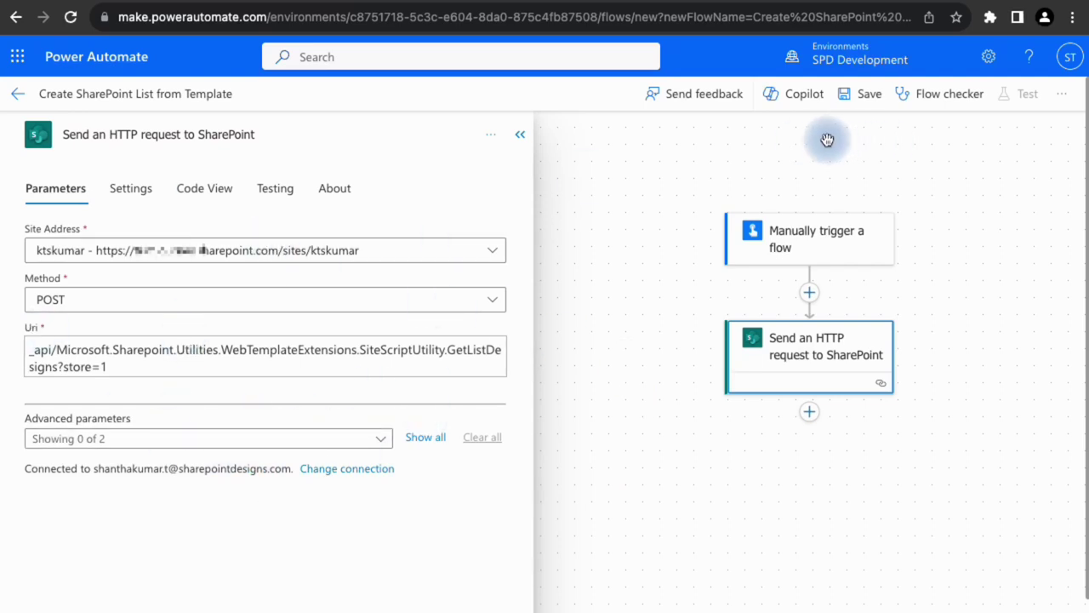
{"action": "left_click", "coordinate": [872, 102]}
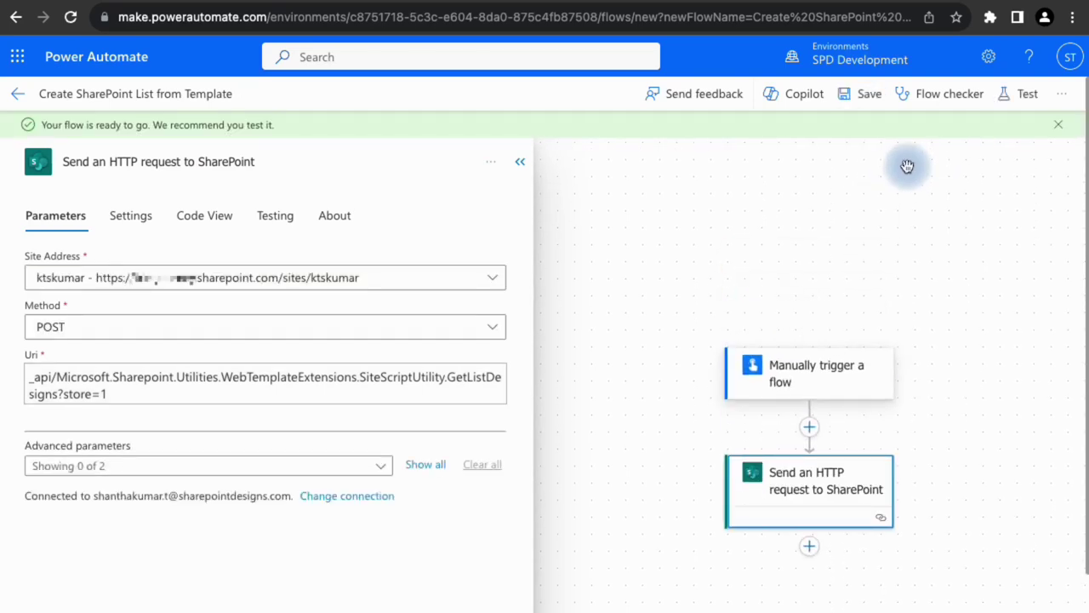
Test the flow manually, confirm its connections, run it, and view the results.
{"action": "left_click", "coordinate": [1021, 98]}
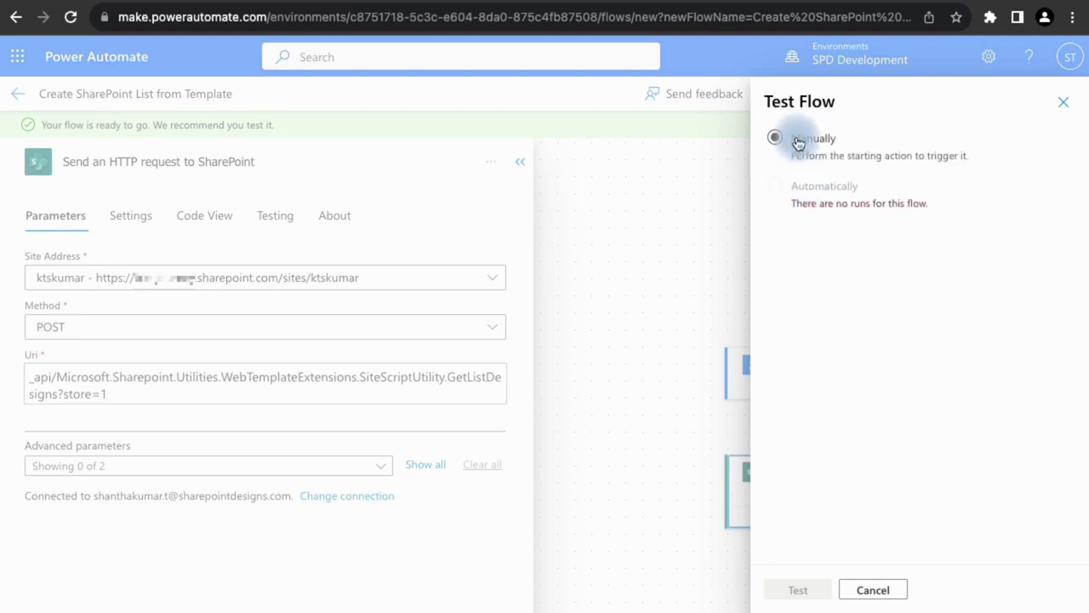
{"action": "left_click", "coordinate": [798, 141]}
{"action": "left_click", "coordinate": [807, 595]}
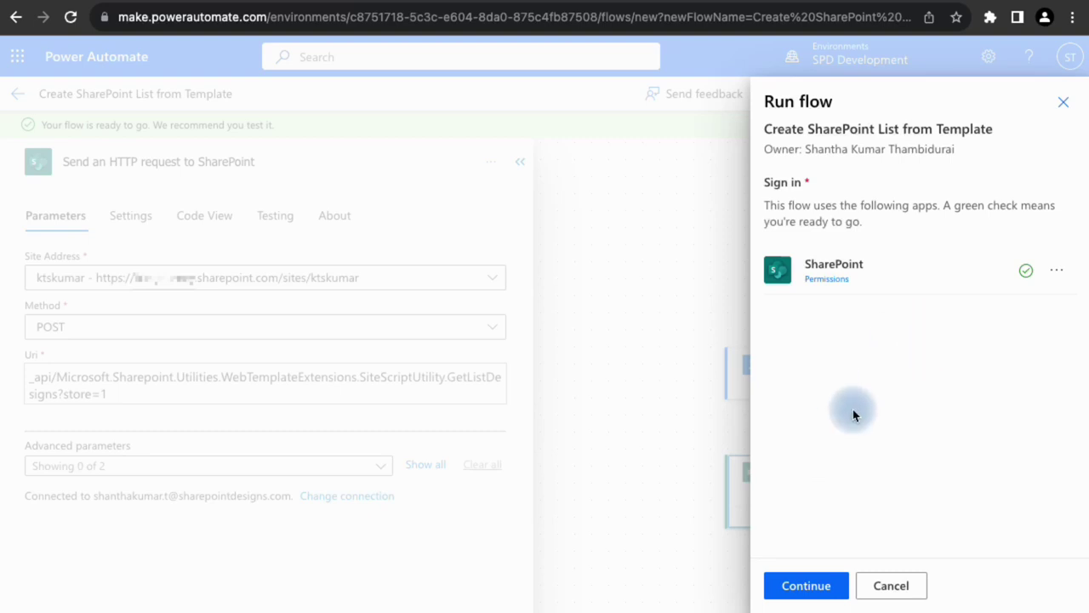
{"action": "left_click", "coordinate": [812, 587]}
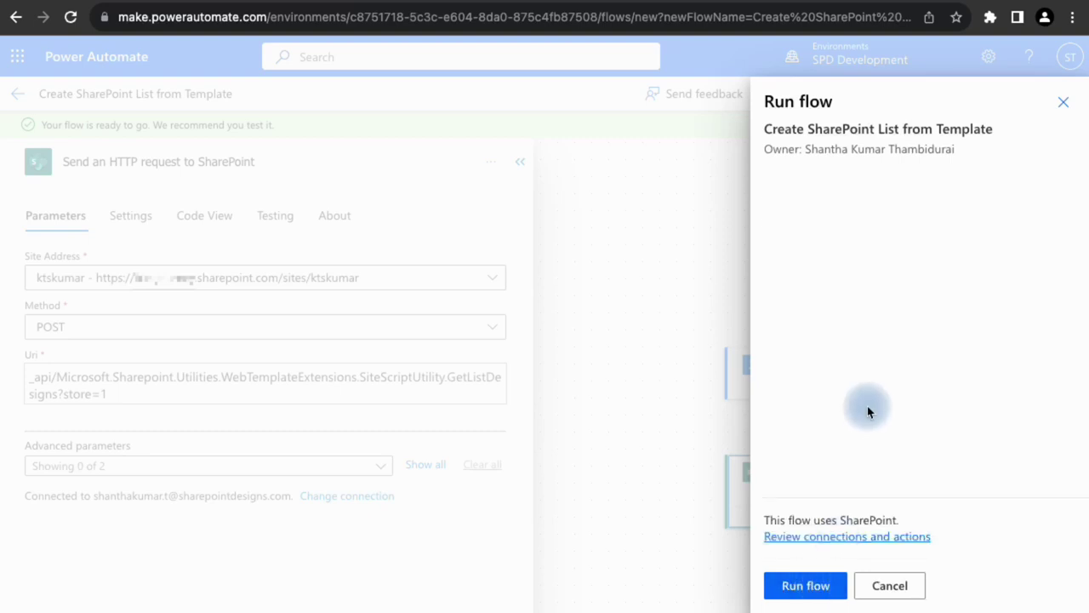
{"action": "left_click", "coordinate": [805, 585]}
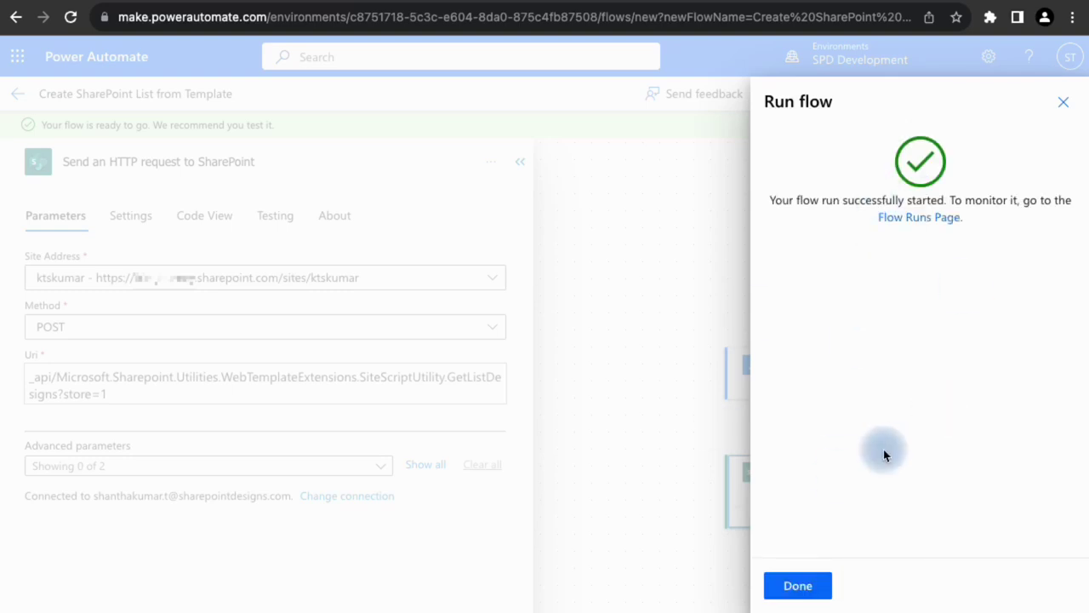
{"action": "left_click", "coordinate": [805, 588]}
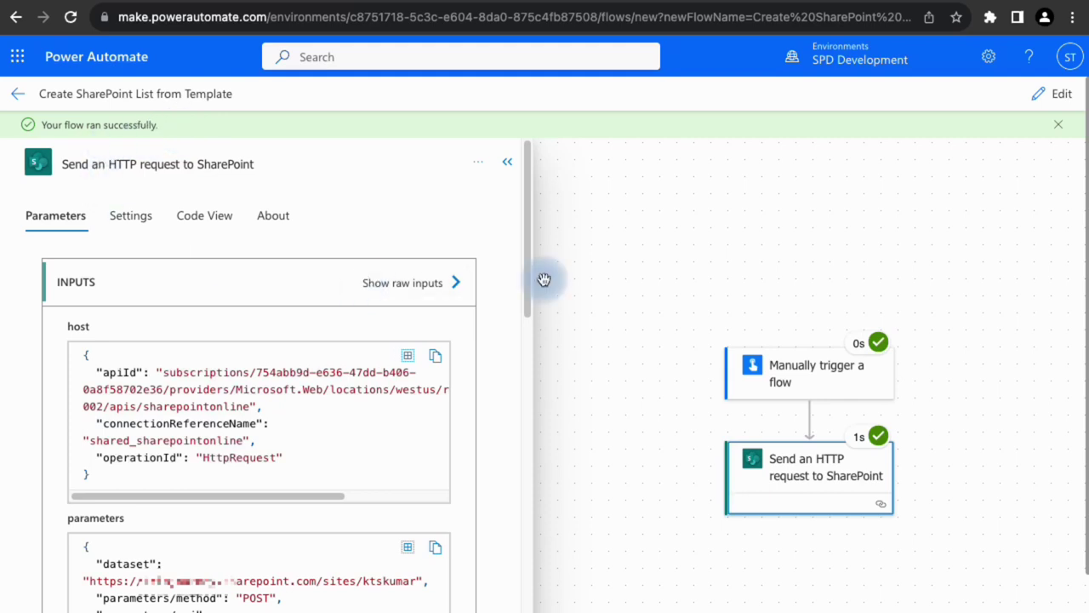
Open the run details of the HTTP request action.
{"action": "left_click", "coordinate": [506, 162]}
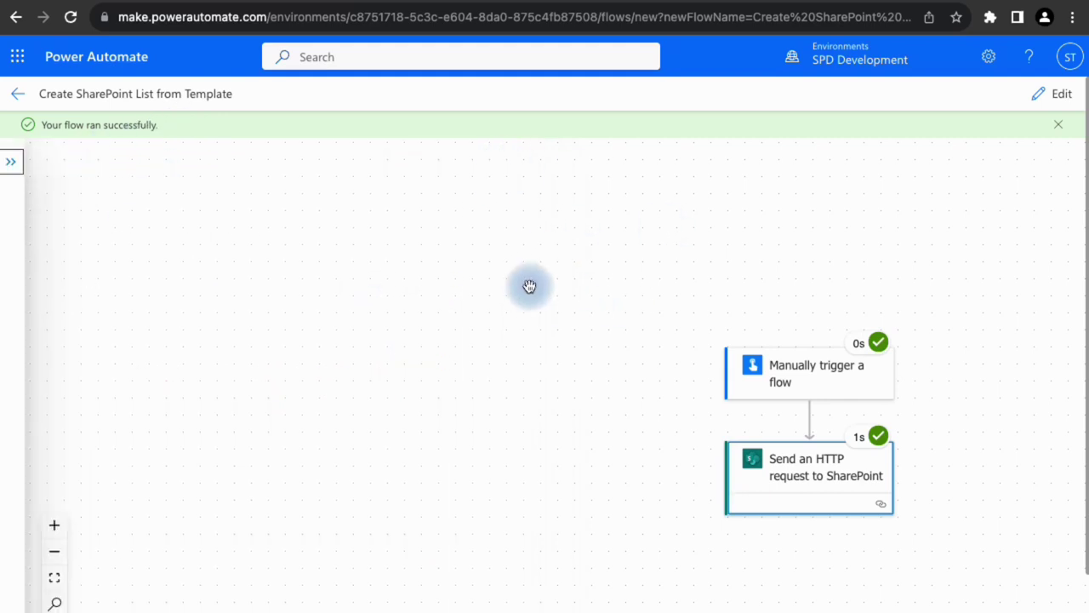
{"action": "left_click", "coordinate": [804, 474]}
{"action": "scroll", "coordinate": [326, 369], "scroll_direction": "down", "scroll_amount": 4}
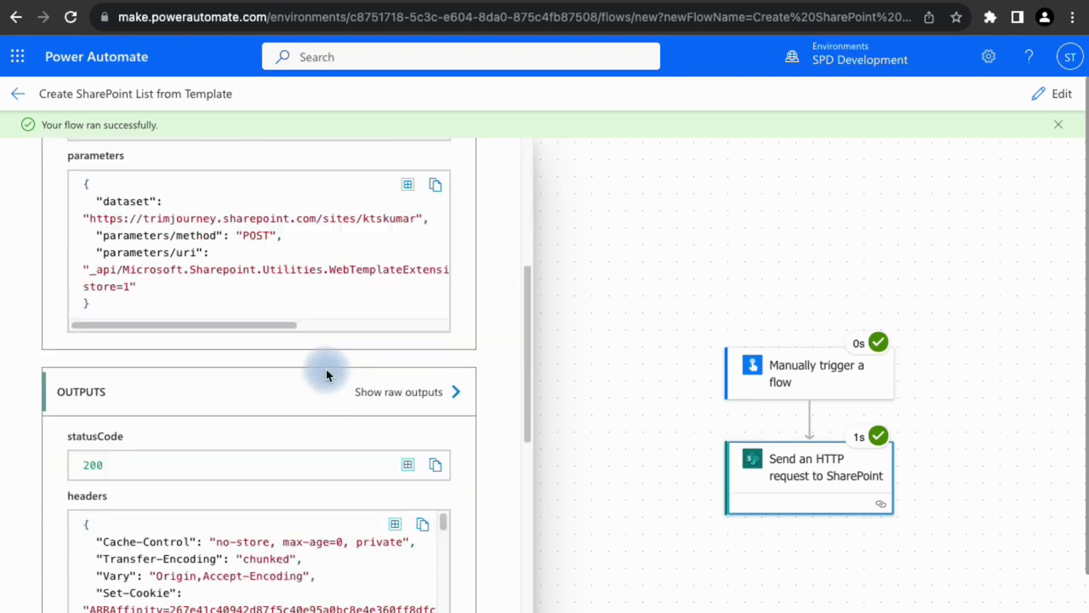
{"action": "scroll", "coordinate": [326, 376], "scroll_direction": "down", "scroll_amount": 1}
{"action": "scroll", "coordinate": [326, 375], "scroll_direction": "up", "scroll_amount": 4}
{"action": "scroll", "coordinate": [326, 376], "scroll_direction": "down", "scroll_amount": 10}
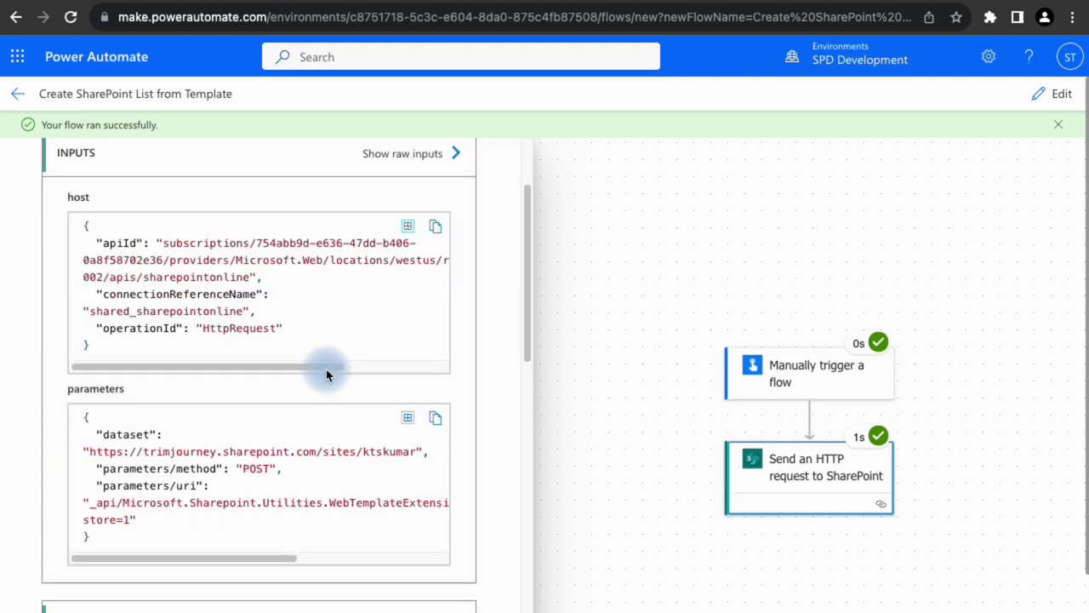
{"action": "scroll", "coordinate": [397, 365], "scroll_direction": "down", "scroll_amount": 1}
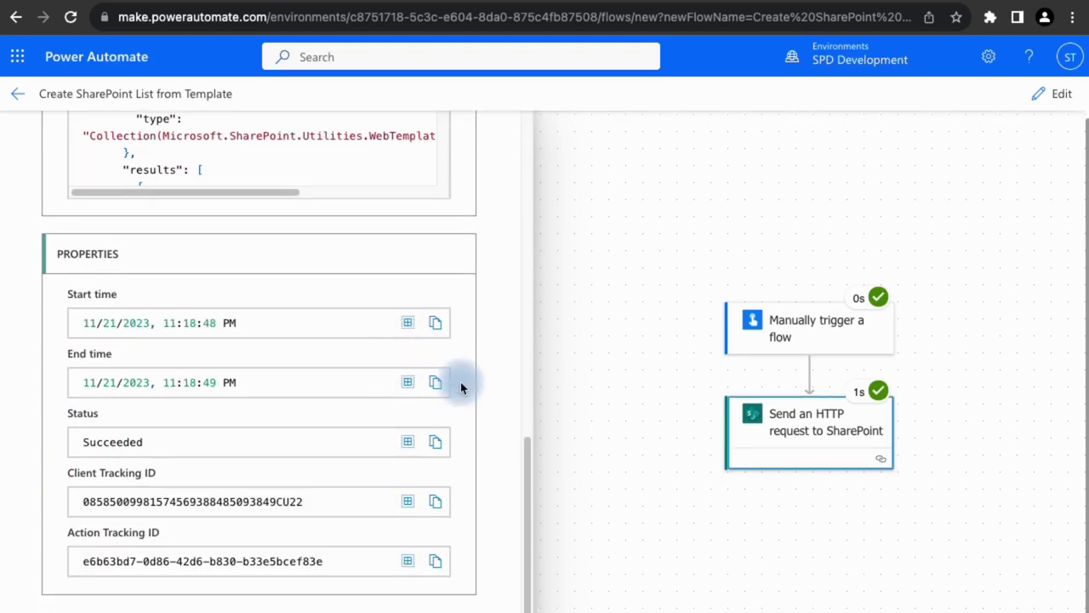
{"action": "scroll", "coordinate": [335, 374], "scroll_direction": "up", "scroll_amount": 4}
{"action": "scroll", "coordinate": [323, 372], "scroll_direction": "up", "scroll_amount": 4}
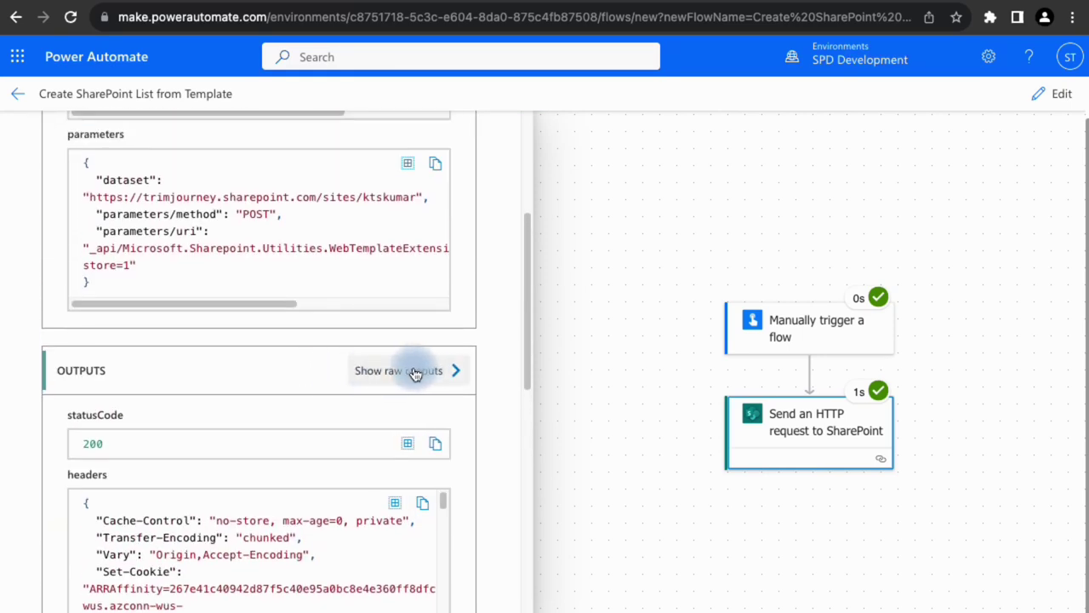
Show the raw outputs and select the response body JSON to its end.
{"action": "left_click", "coordinate": [415, 373]}
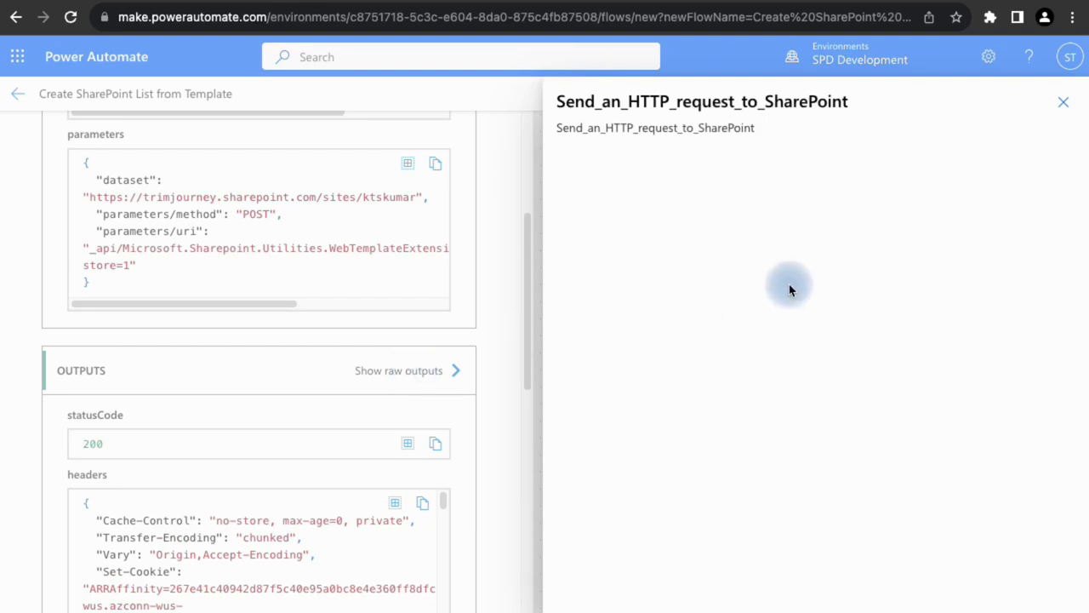
{"action": "scroll", "coordinate": [705, 309], "scroll_direction": "down", "scroll_amount": 10}
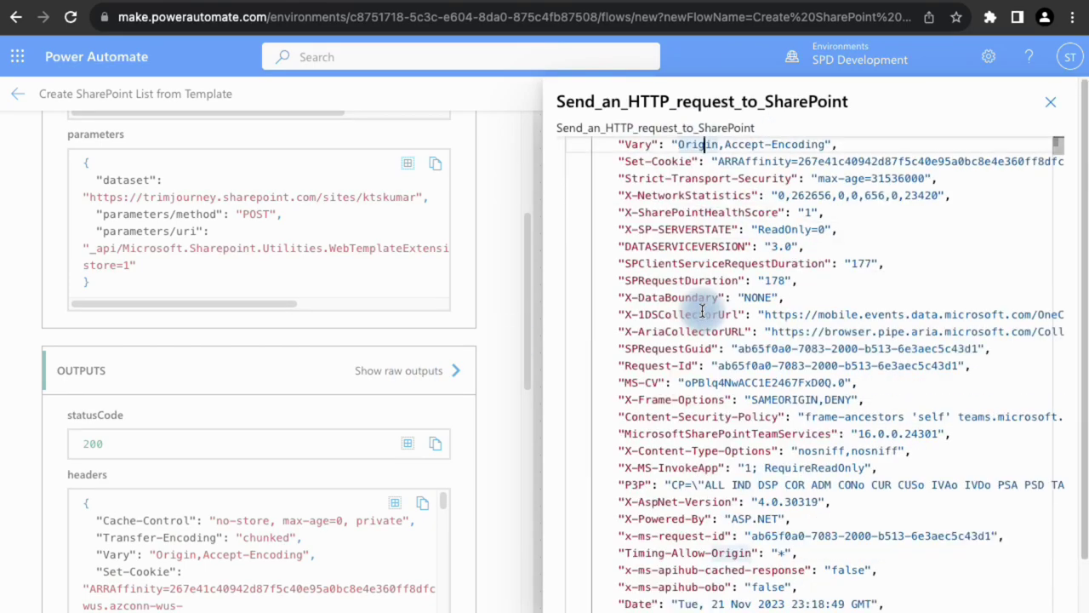
{"action": "scroll", "coordinate": [702, 311], "scroll_direction": "up", "scroll_amount": 3}
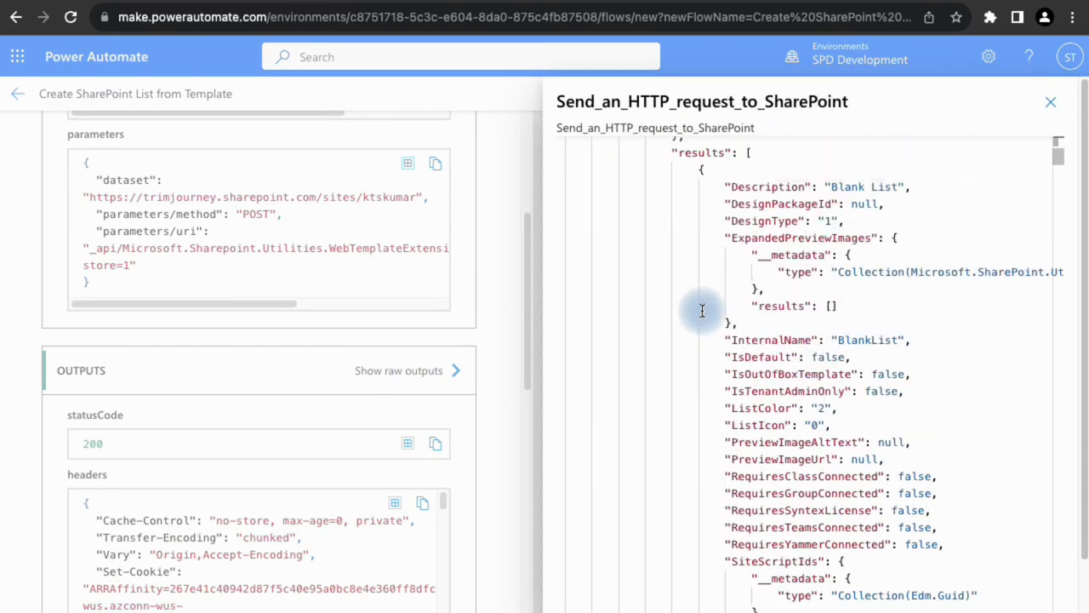
{"action": "scroll", "coordinate": [702, 310], "scroll_direction": "up", "scroll_amount": 1}
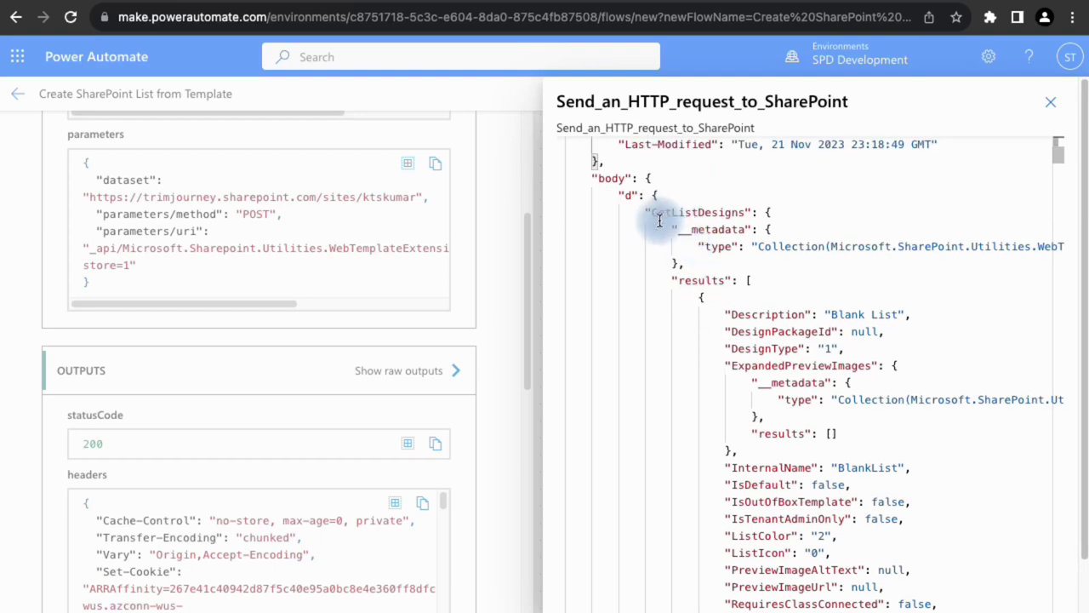
{"action": "left_click_drag", "start_coordinate": [645, 214], "coordinate": [772, 212]}
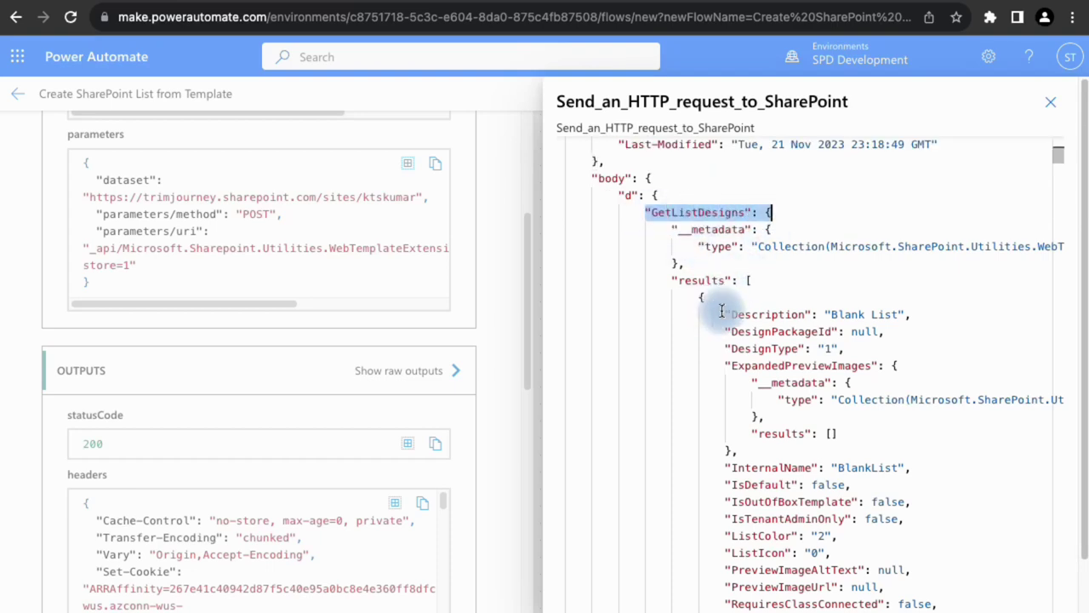
{"action": "left_click", "coordinate": [556, 285]}
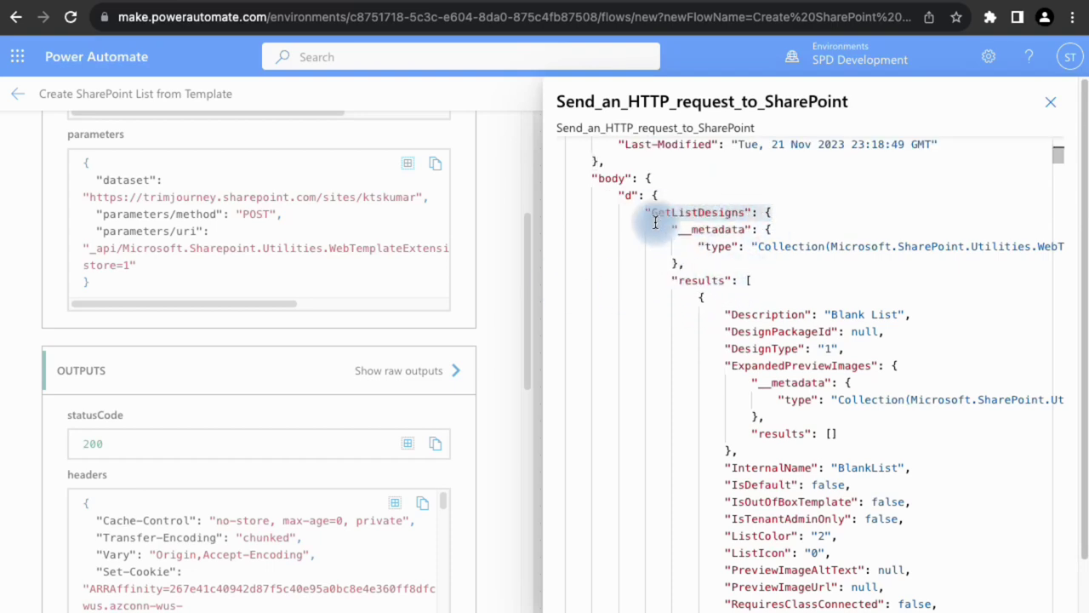
{"action": "left_click", "coordinate": [646, 178]}
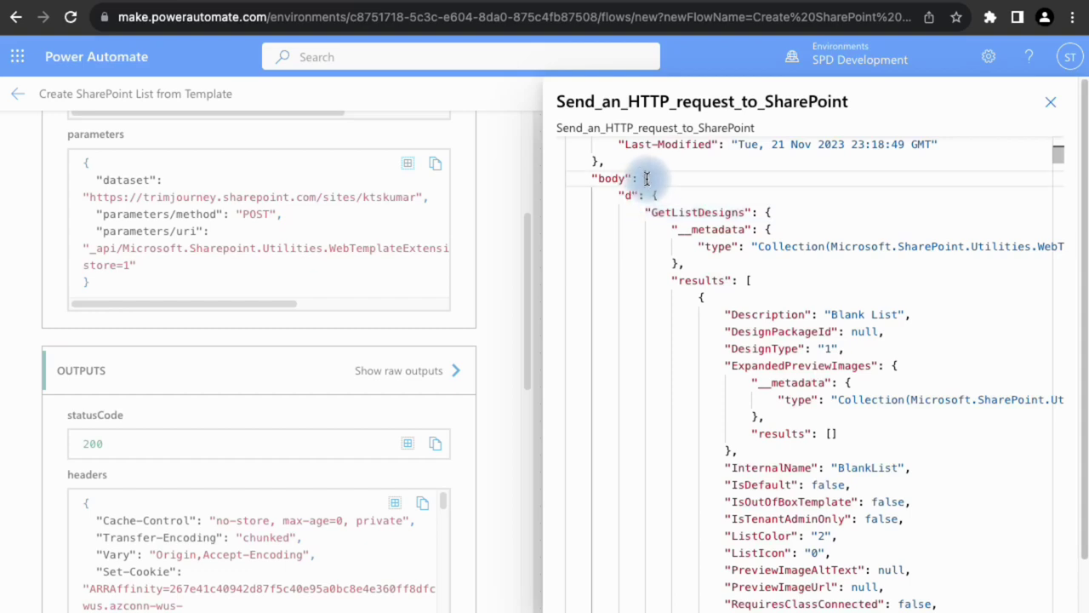
{"action": "left_click_drag", "start_coordinate": [647, 178], "coordinate": [679, 606]}
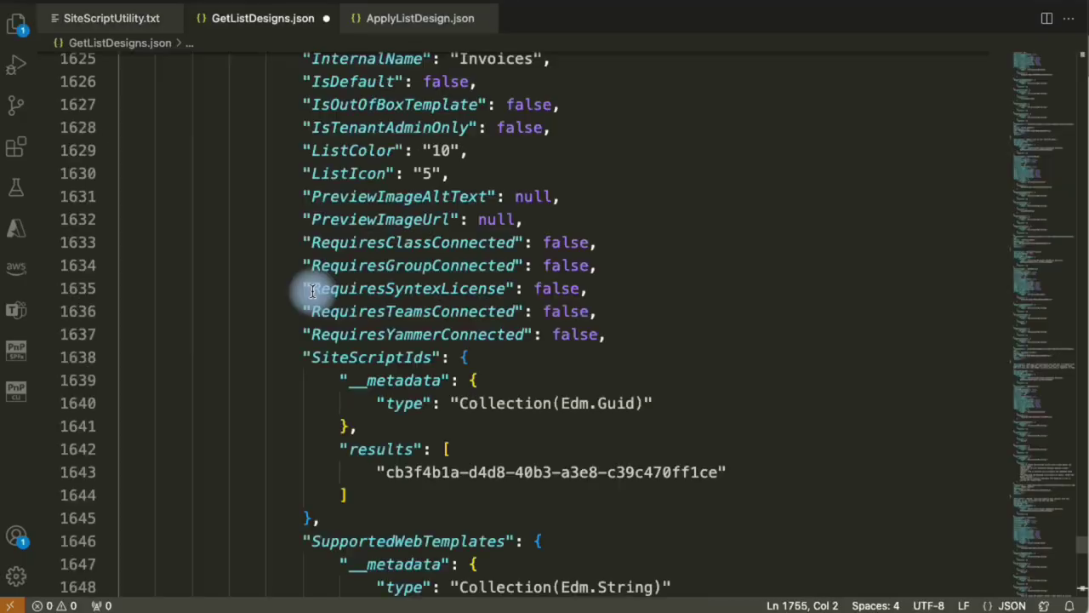
Fold the list design entries, then expand the first entry again.
{"action": "scroll", "coordinate": [306, 292], "scroll_direction": "up", "scroll_amount": 20}
{"action": "scroll", "coordinate": [312, 292], "scroll_direction": "up", "scroll_amount": 20}
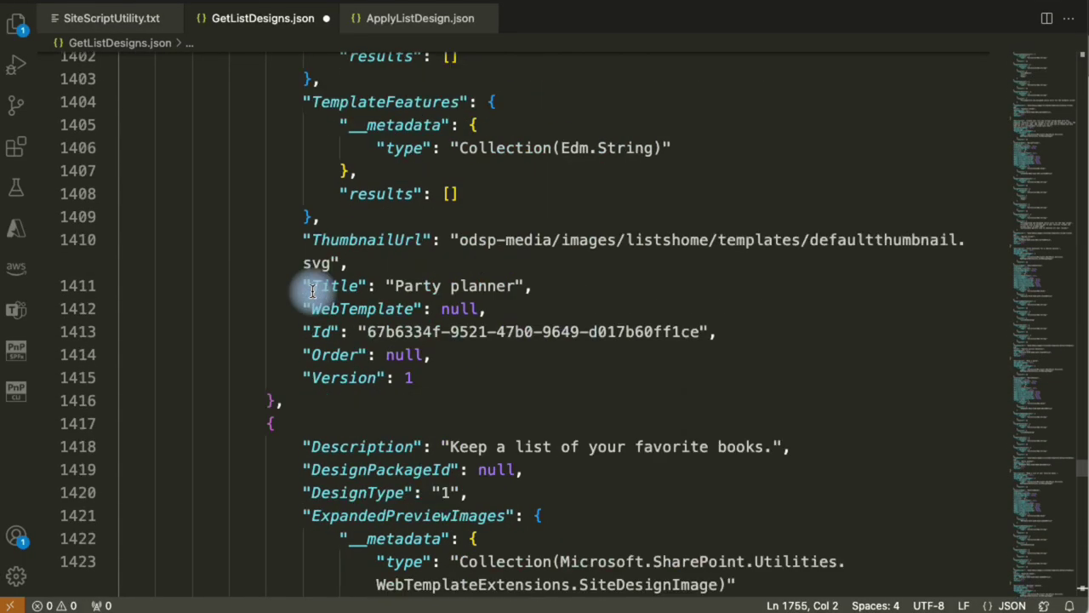
{"action": "scroll", "coordinate": [312, 292], "scroll_direction": "up", "scroll_amount": 20}
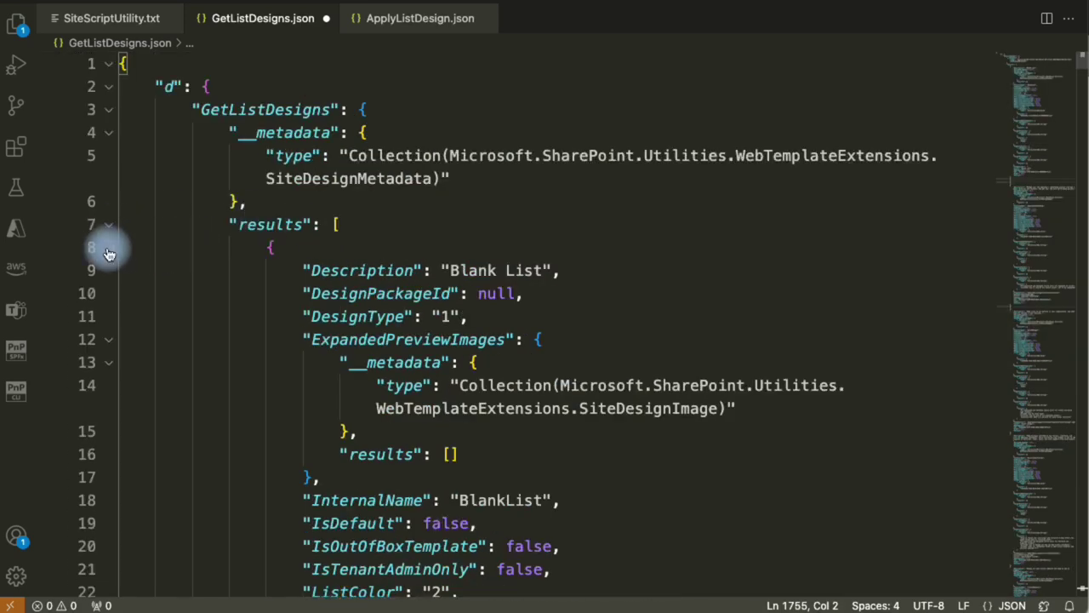
{"action": "left_click", "coordinate": [109, 252]}
{"action": "left_click", "coordinate": [111, 386]}
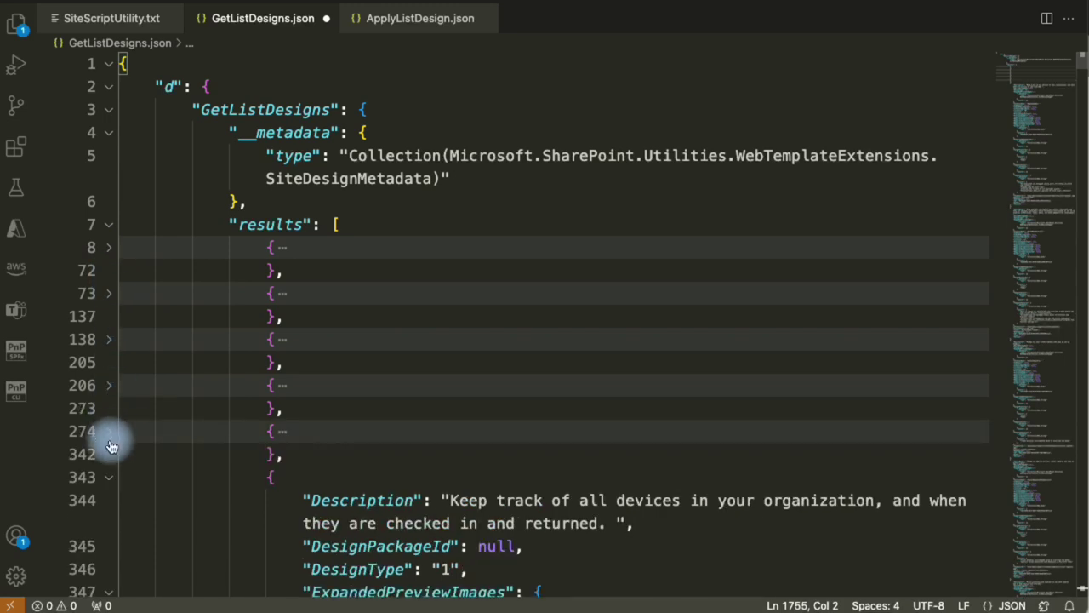
{"action": "left_click", "coordinate": [316, 247]}
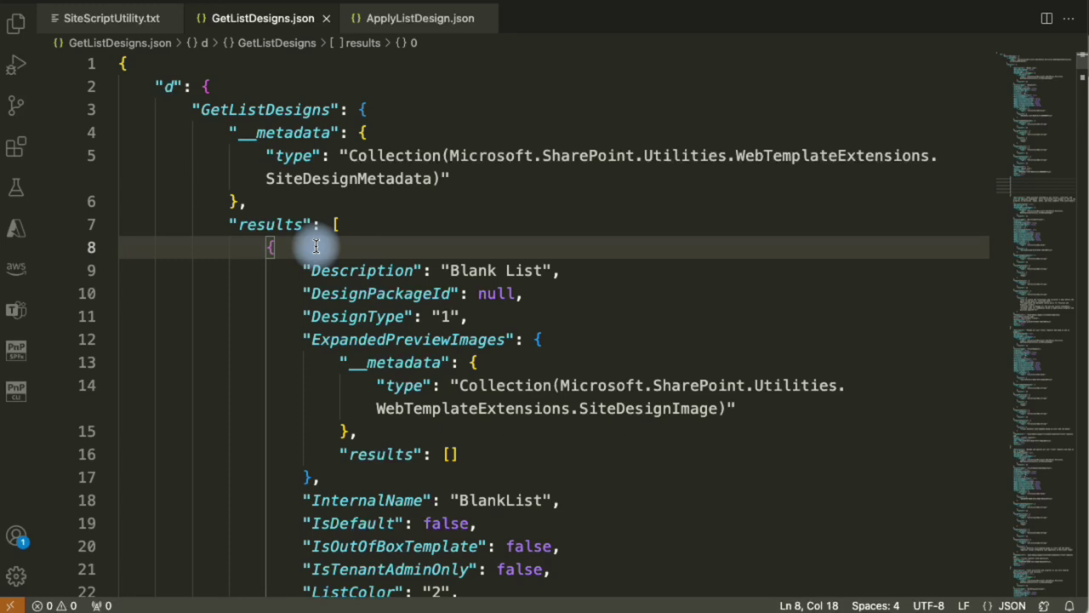
Select every list design entry after the first in the results array.
{"action": "double_click", "coordinate": [271, 226]}
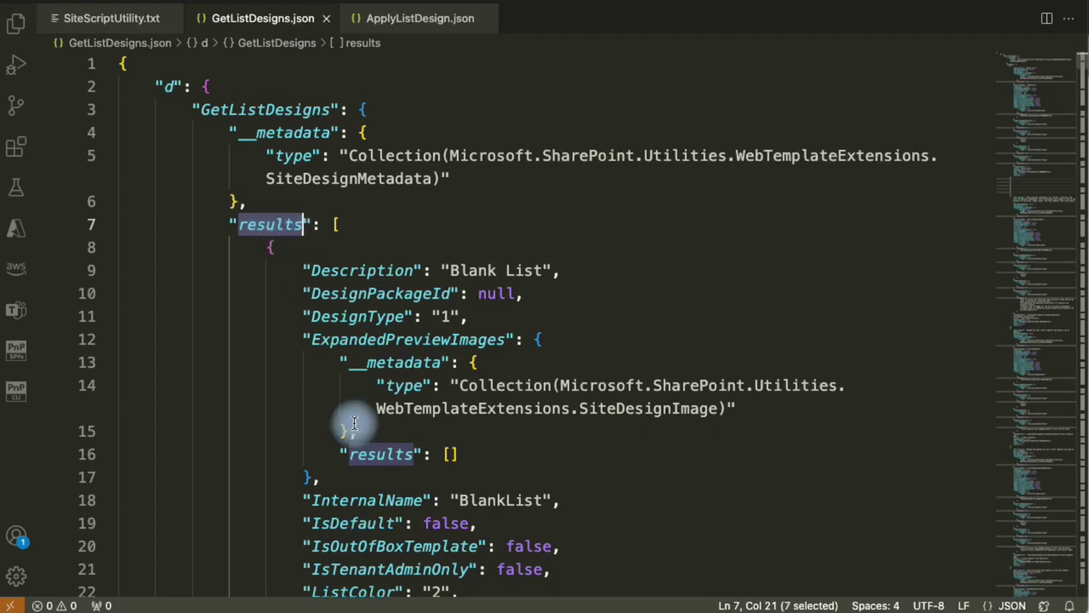
{"action": "scroll", "coordinate": [355, 421], "scroll_direction": "down", "scroll_amount": 10}
{"action": "scroll", "coordinate": [383, 445], "scroll_direction": "up", "scroll_amount": 5}
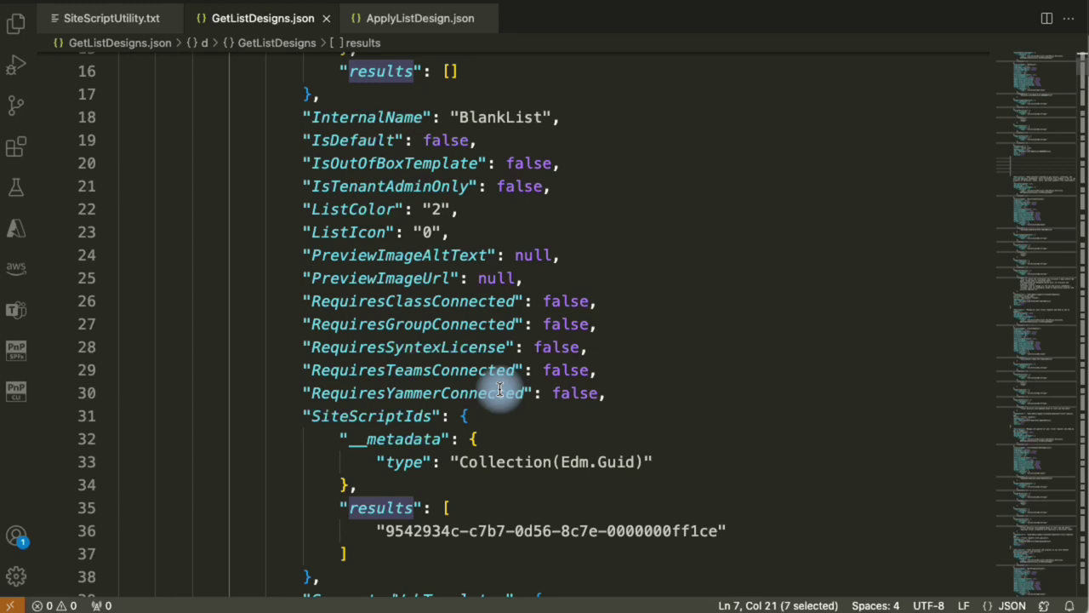
{"action": "scroll", "coordinate": [443, 375], "scroll_direction": "down", "scroll_amount": 20}
{"action": "left_click", "coordinate": [310, 342]}
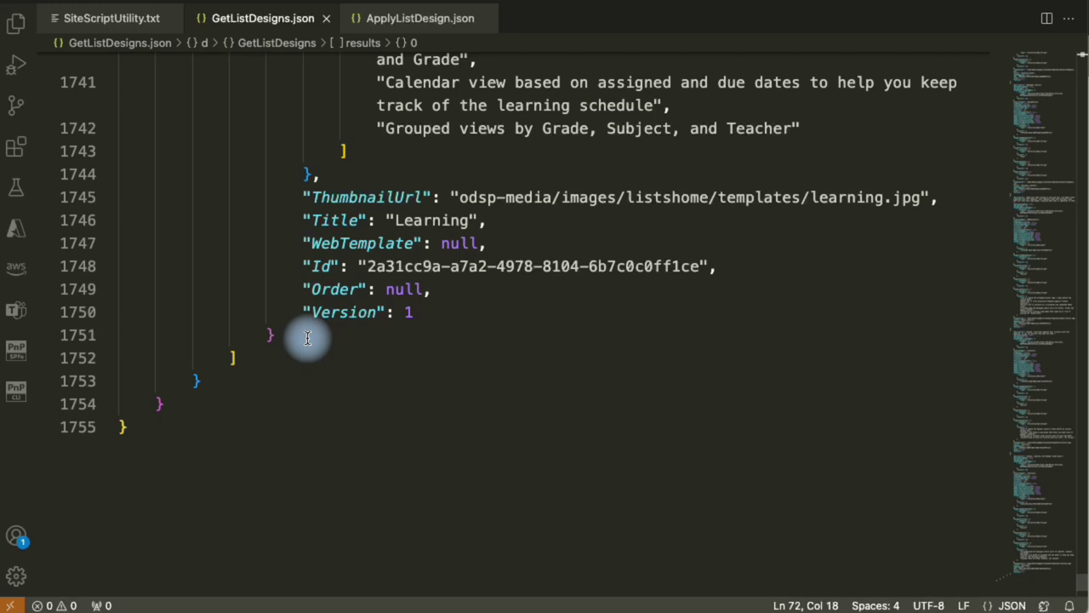
{"action": "left_click", "coordinate": [307, 338], "text": "shift"}
Delete all designs except Blank List and remove its ExpandedPreviewImages block.
{"action": "key", "text": "Delete"}
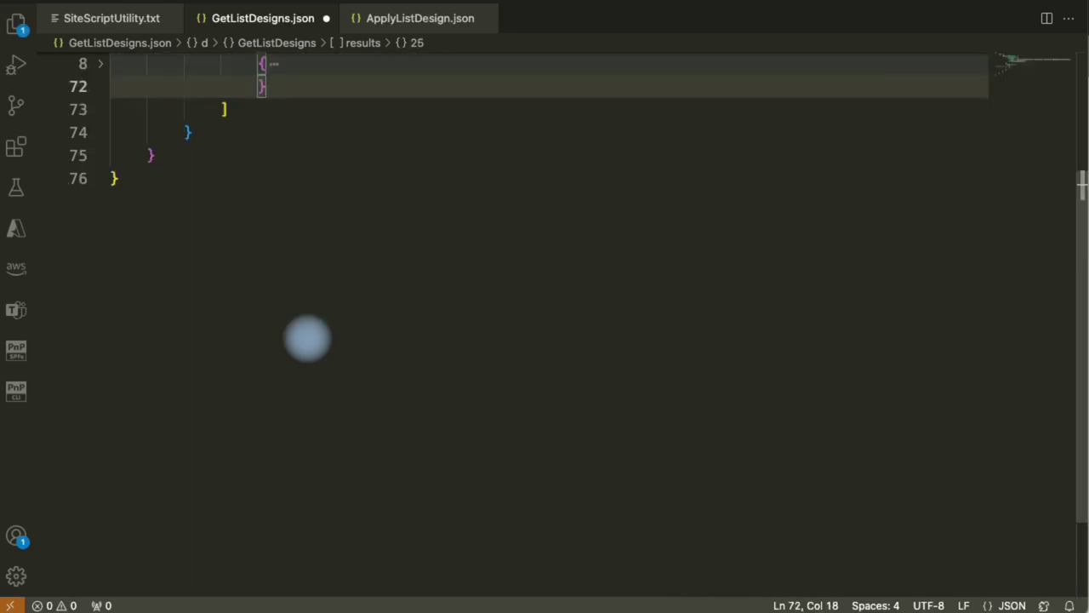
{"action": "scroll", "coordinate": [308, 341], "scroll_direction": "down", "scroll_amount": 2}
{"action": "scroll", "coordinate": [307, 345], "scroll_direction": "up", "scroll_amount": 5}
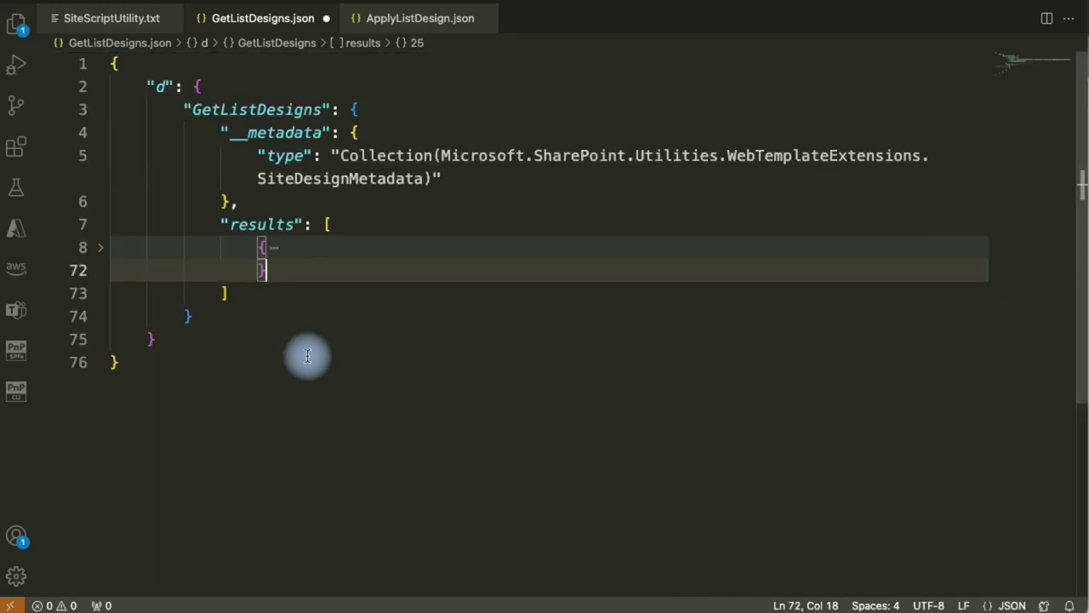
{"action": "left_click", "coordinate": [102, 247]}
{"action": "scroll", "coordinate": [443, 391], "scroll_direction": "down", "scroll_amount": 3}
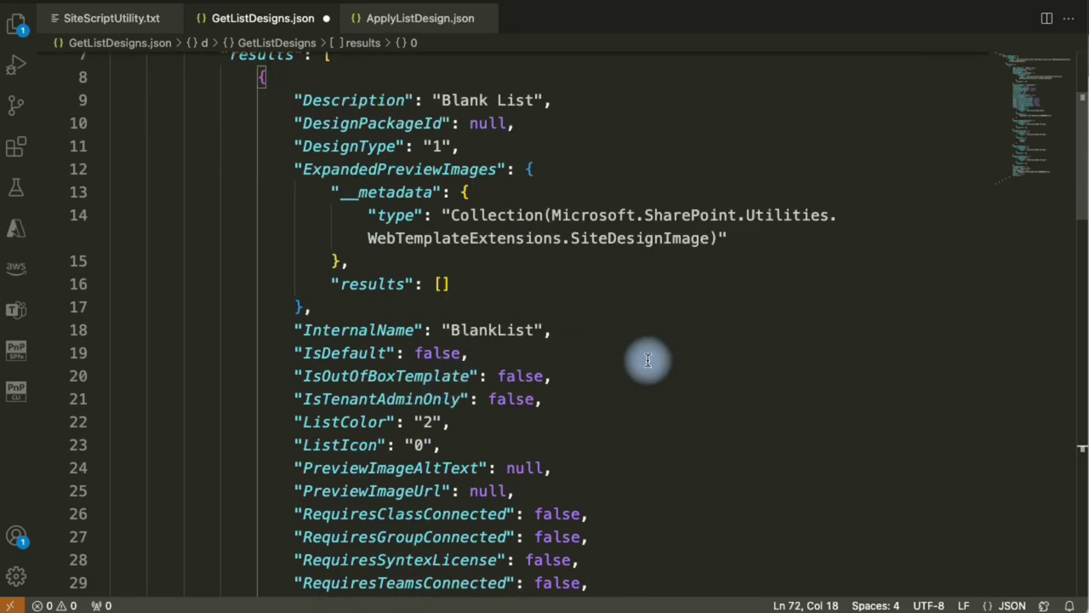
{"action": "left_click", "coordinate": [358, 263]}
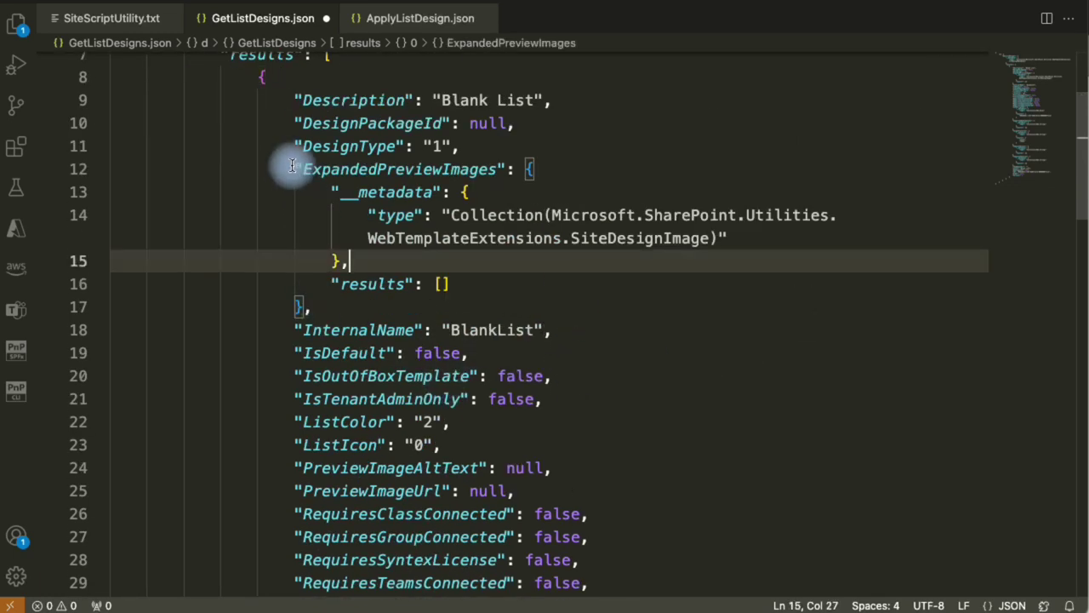
{"action": "left_click_drag", "start_coordinate": [292, 167], "coordinate": [329, 306]}
{"action": "key", "text": "BackSpace"}
{"action": "key", "text": "BackSpace"}
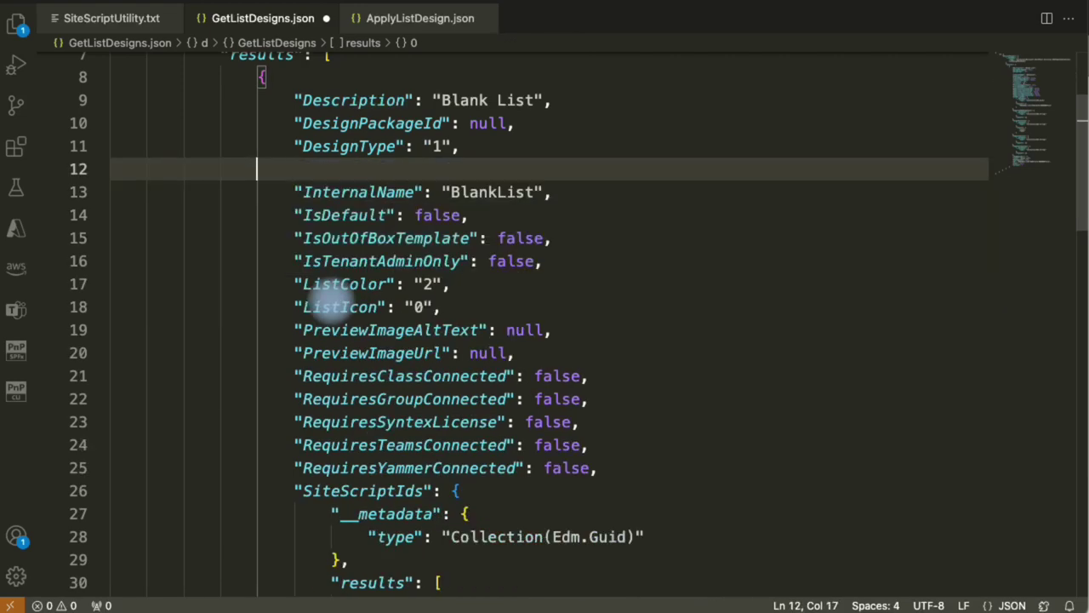
{"action": "key", "text": "BackSpace"}
Delete the SiteScriptIds through TemplateFeatures properties from the Blank List entry.
{"action": "scroll", "coordinate": [518, 285], "scroll_direction": "down", "scroll_amount": 5}
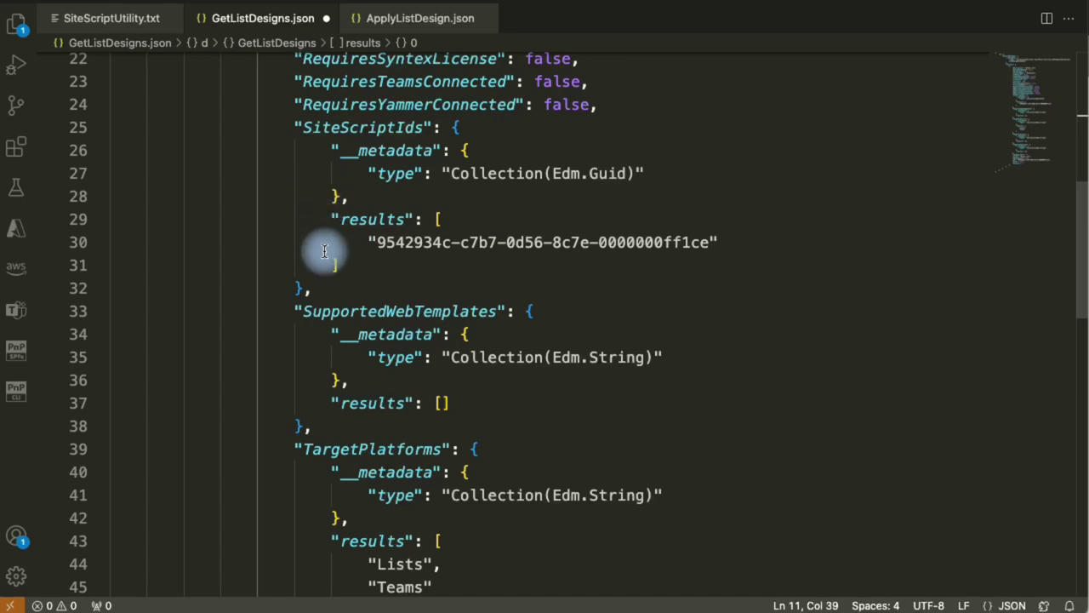
{"action": "scroll", "coordinate": [523, 328], "scroll_direction": "down", "scroll_amount": 3}
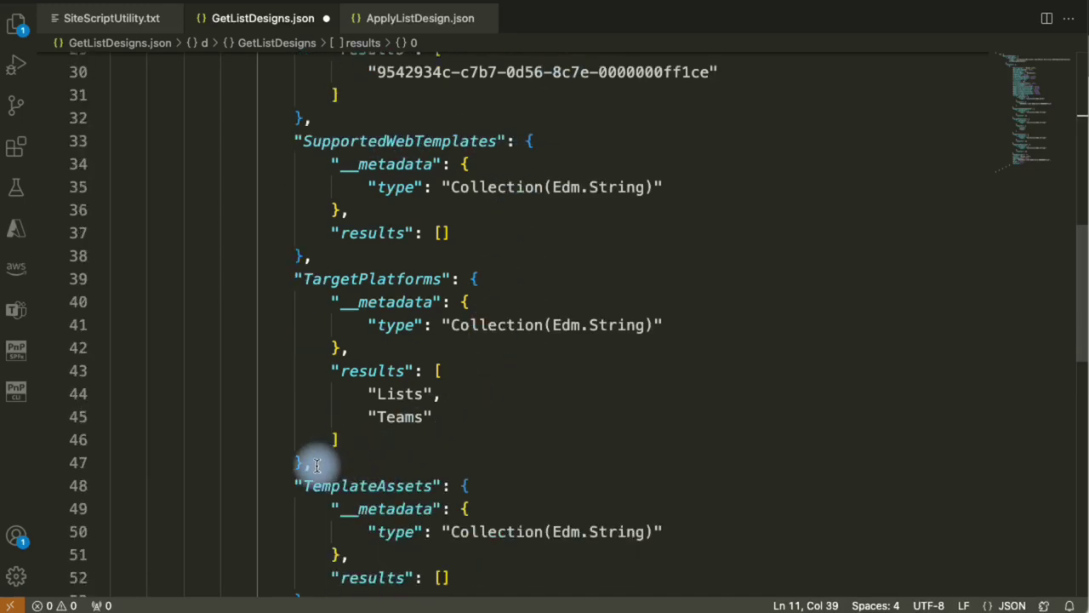
{"action": "scroll", "coordinate": [315, 474], "scroll_direction": "down", "scroll_amount": 2}
{"action": "scroll", "coordinate": [334, 459], "scroll_direction": "down", "scroll_amount": 3}
{"action": "left_click", "coordinate": [333, 444]}
{"action": "scroll", "coordinate": [333, 443], "scroll_direction": "up", "scroll_amount": 8}
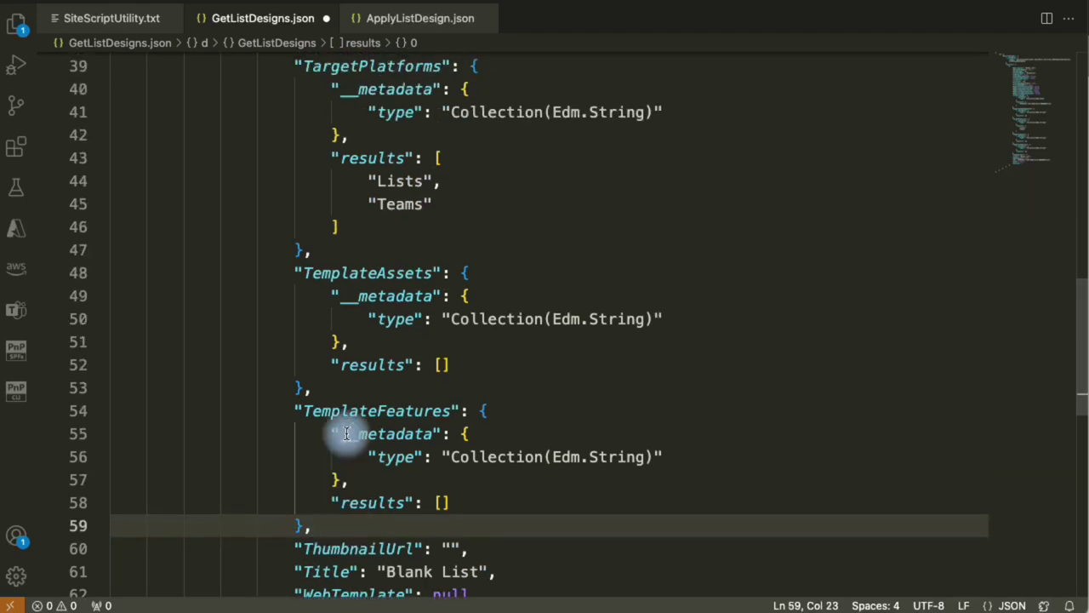
{"action": "left_click", "coordinate": [293, 212], "text": "shift"}
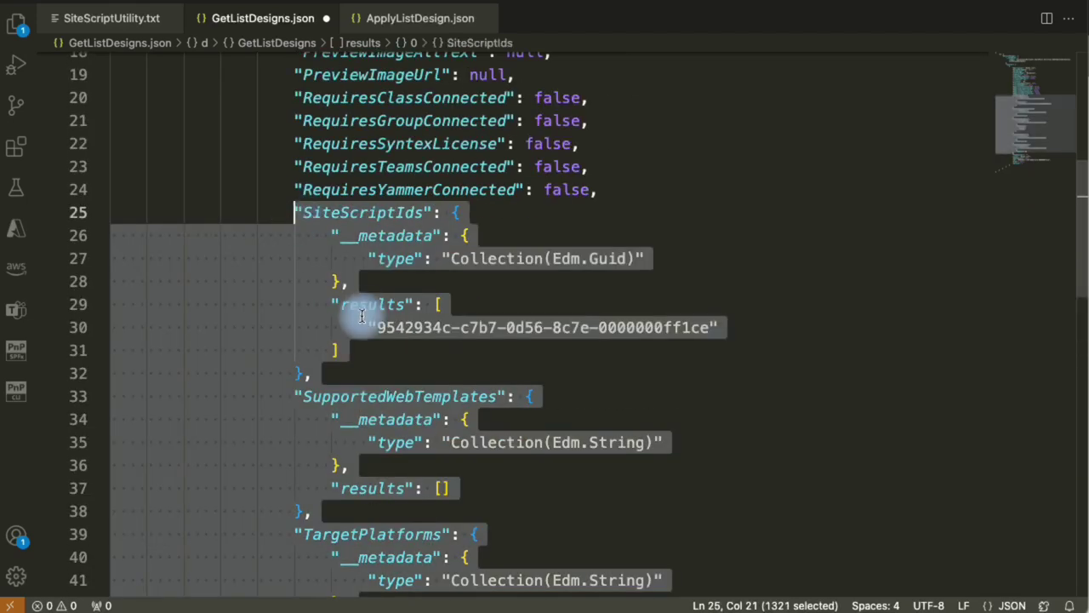
{"action": "key", "text": "BackSpace"}
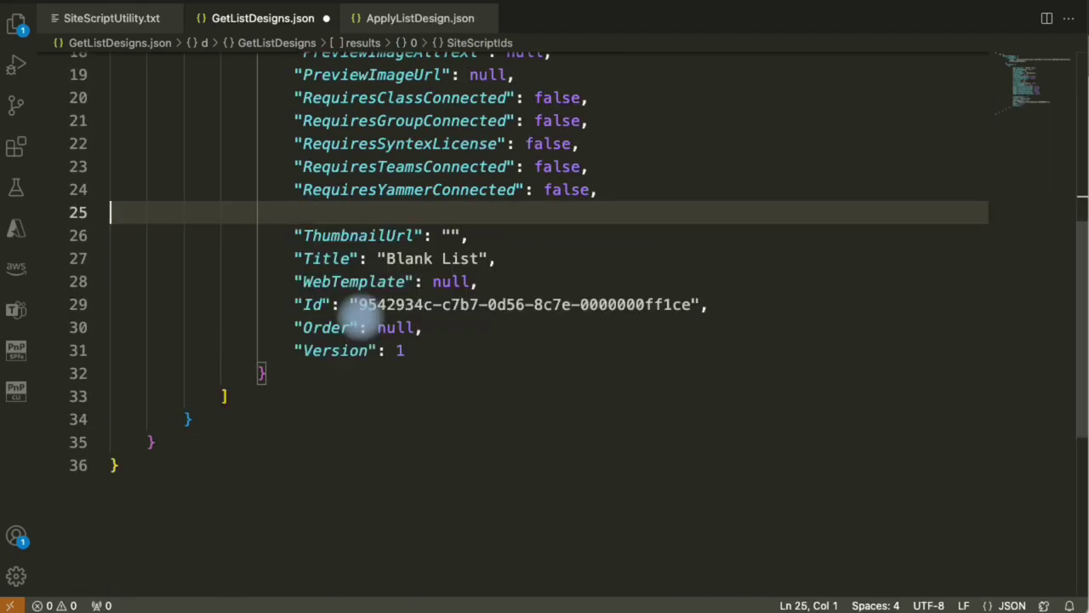
{"action": "key", "text": "BackSpace"}
{"action": "left_click", "coordinate": [613, 303]}
Highlight the remaining ListIcon, ListColor, Title and Id properties.
{"action": "scroll", "coordinate": [528, 315], "scroll_direction": "up", "scroll_amount": 3}
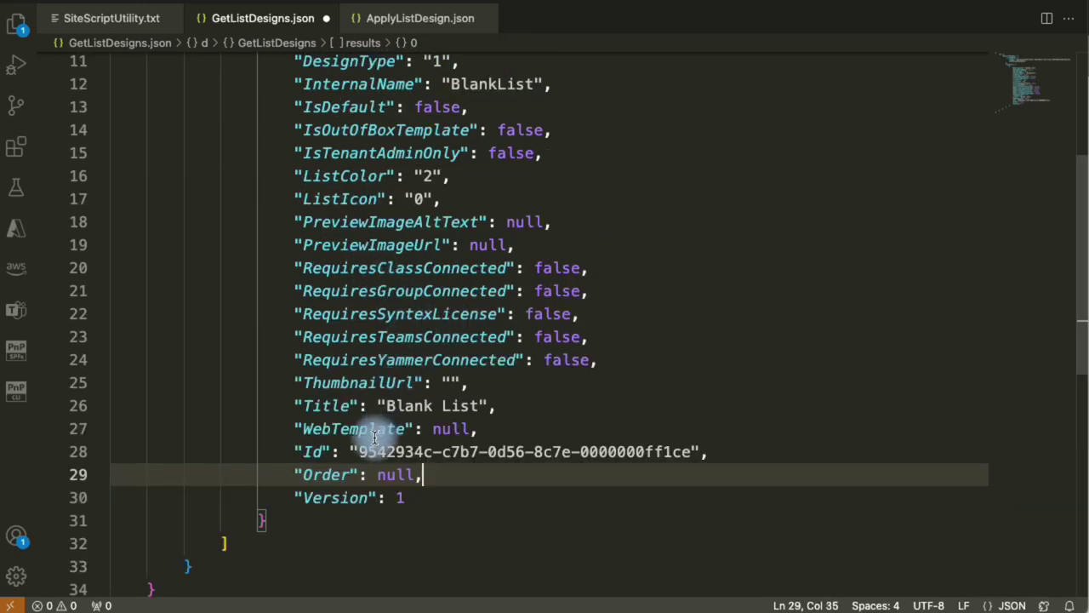
{"action": "left_click", "coordinate": [349, 200]}
{"action": "left_click", "coordinate": [340, 176]}
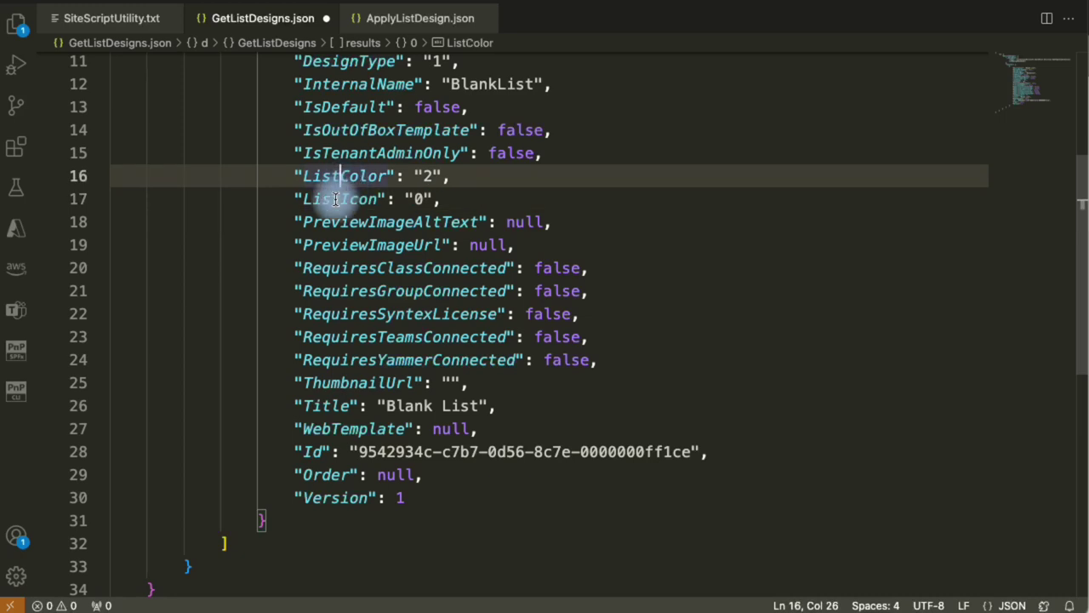
{"action": "double_click", "coordinate": [331, 406]}
{"action": "scroll", "coordinate": [486, 323], "scroll_direction": "up", "scroll_amount": 1}
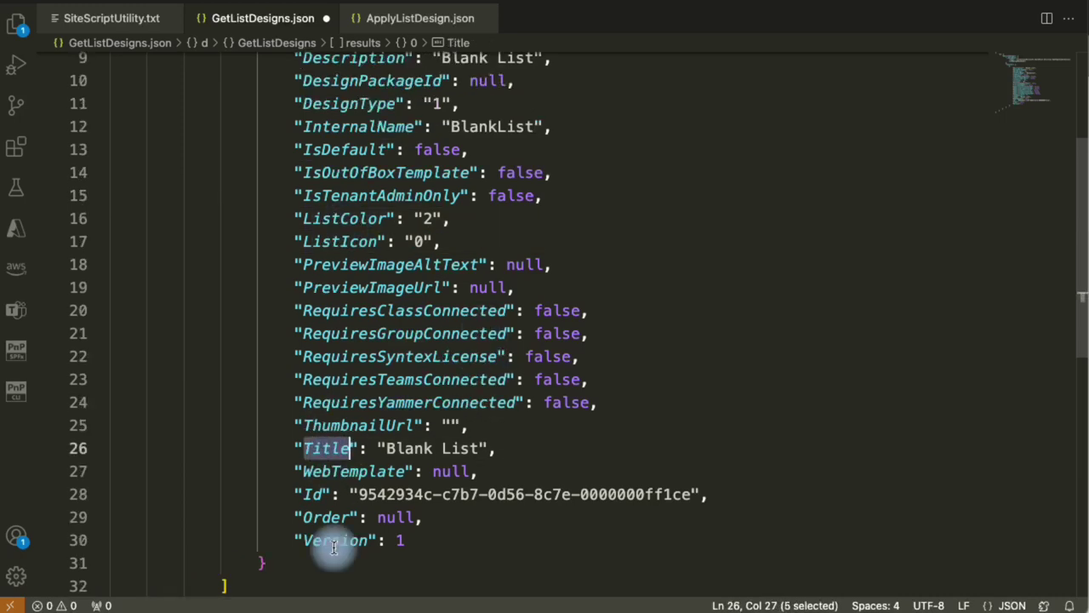
{"action": "double_click", "coordinate": [317, 494]}
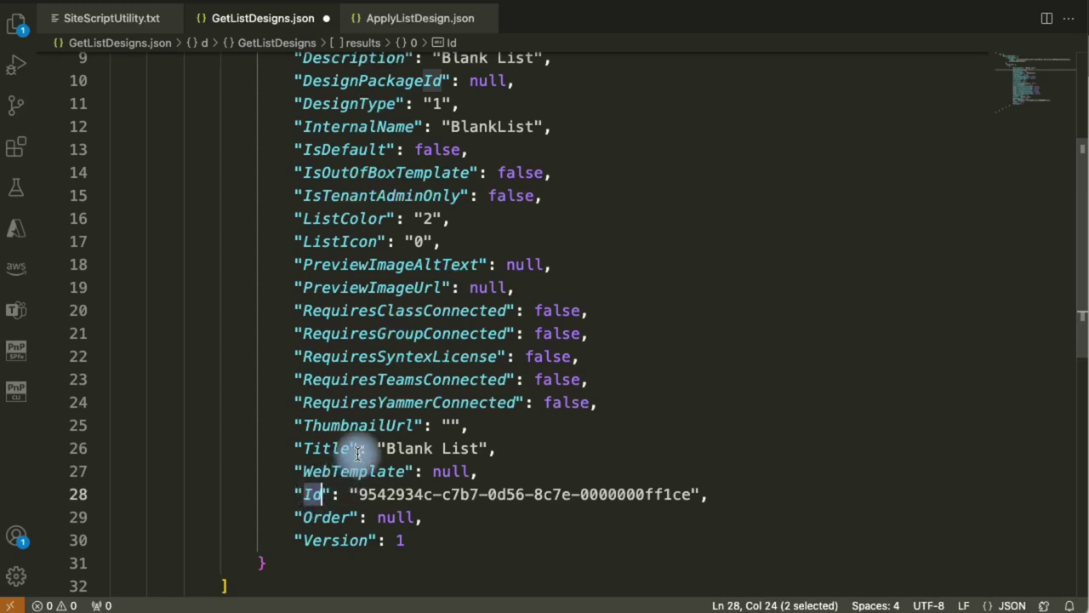
{"action": "scroll", "coordinate": [357, 453], "scroll_direction": "up", "scroll_amount": 2}
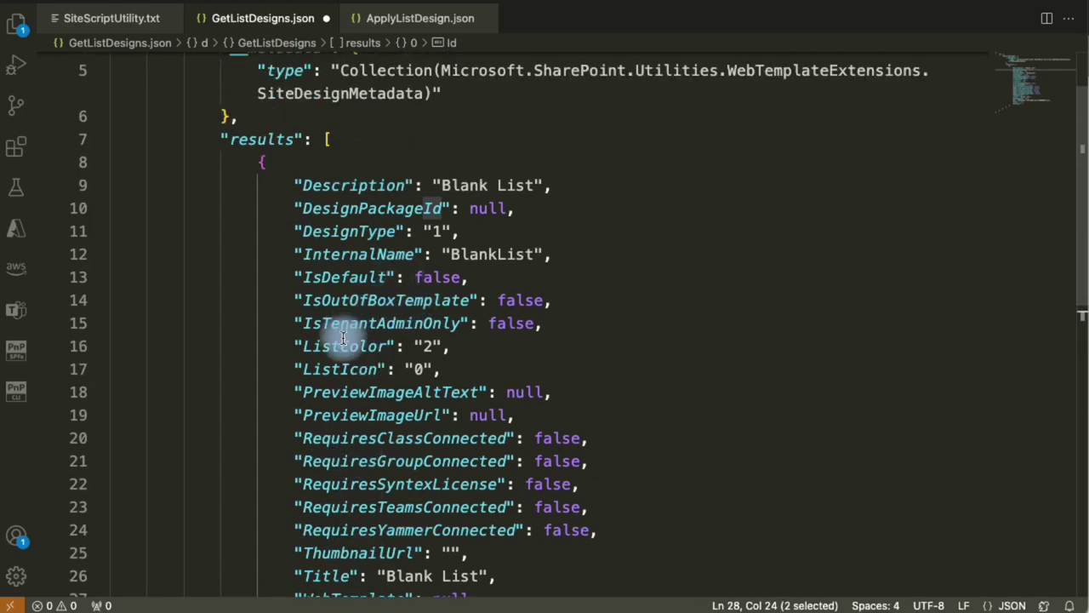
{"action": "left_click", "coordinate": [360, 254]}
{"action": "scroll", "coordinate": [360, 253], "scroll_direction": "down", "scroll_amount": 1}
{"action": "double_click", "coordinate": [340, 283]}
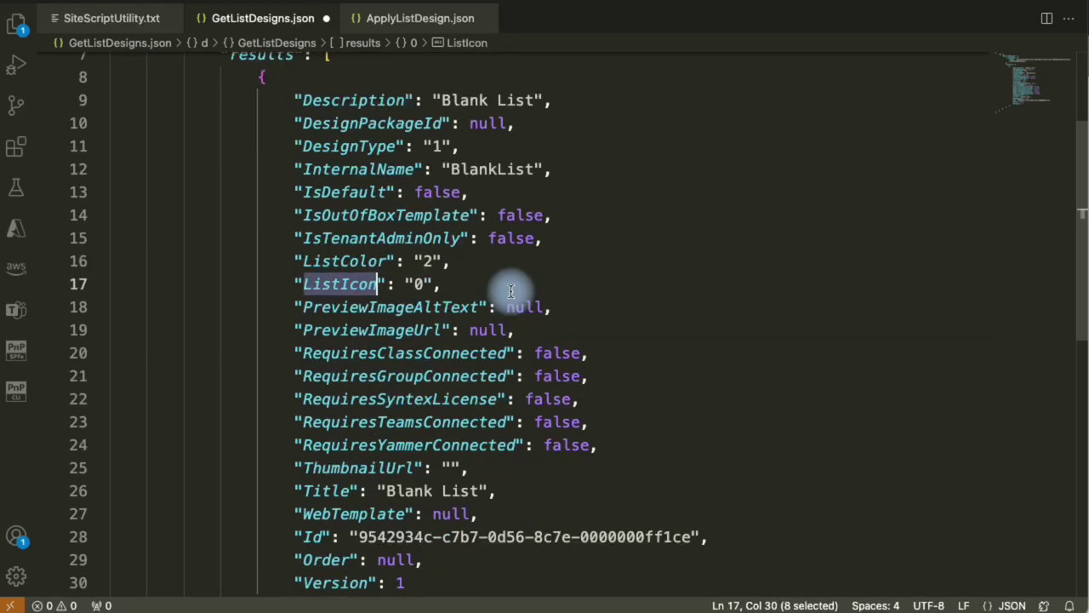
{"action": "scroll", "coordinate": [509, 291], "scroll_direction": "up", "scroll_amount": 3}
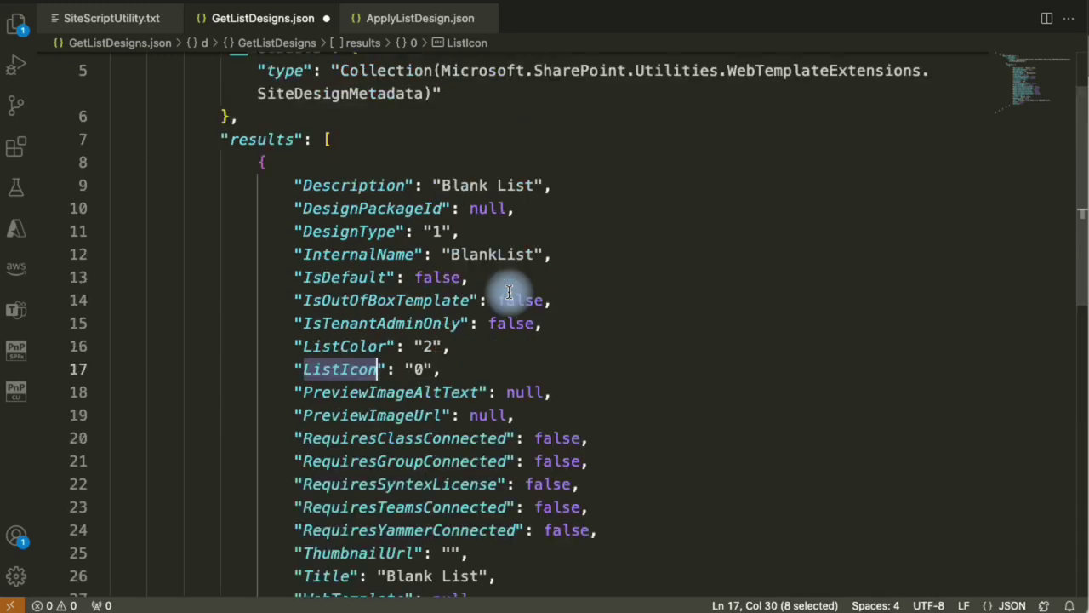
Select the entire trimmed JSON and return to the Power Automate flow.
{"action": "left_click", "coordinate": [490, 218]}
{"action": "key", "text": "super+a"}
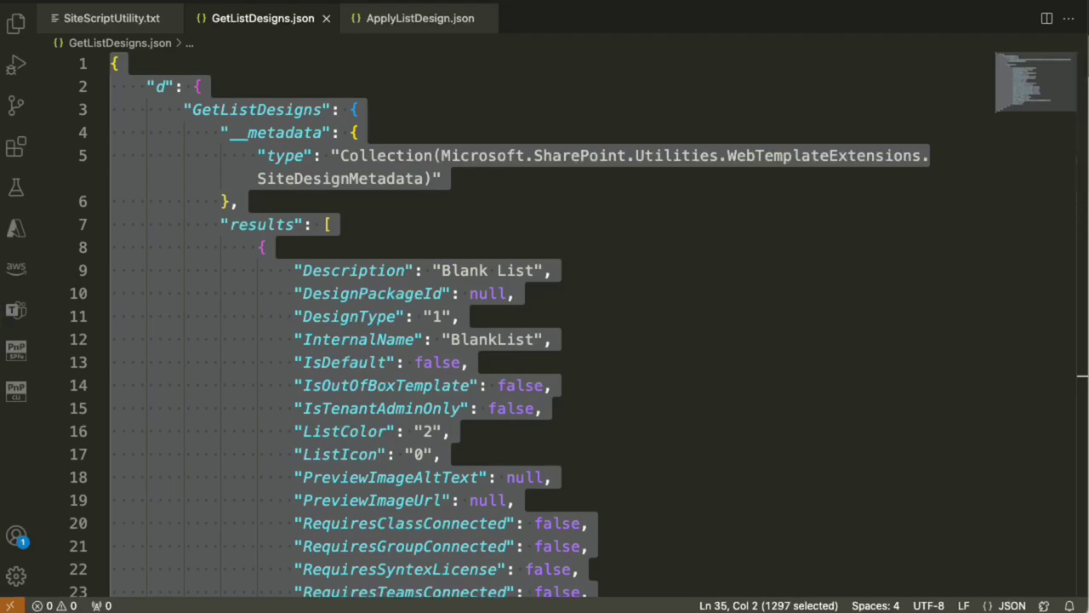
{"action": "key", "text": "alt+Tab"}
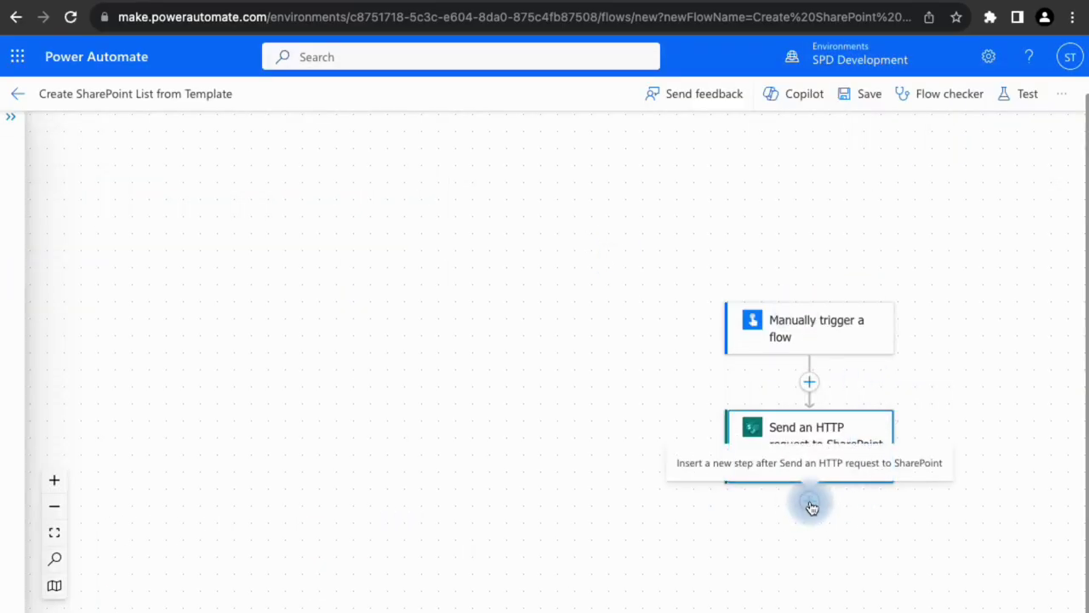
Add a Parse JSON action after the SharePoint HTTP request.
{"action": "left_click", "coordinate": [811, 507]}
{"action": "left_click", "coordinate": [812, 531]}
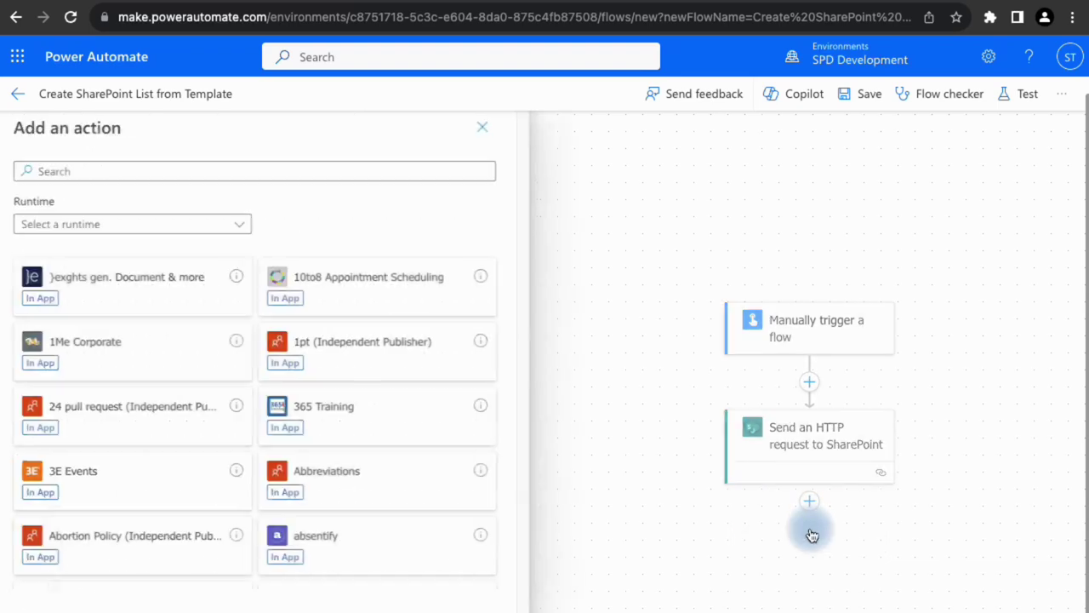
{"action": "left_click", "coordinate": [188, 177]}
{"action": "type", "text": "parse"}
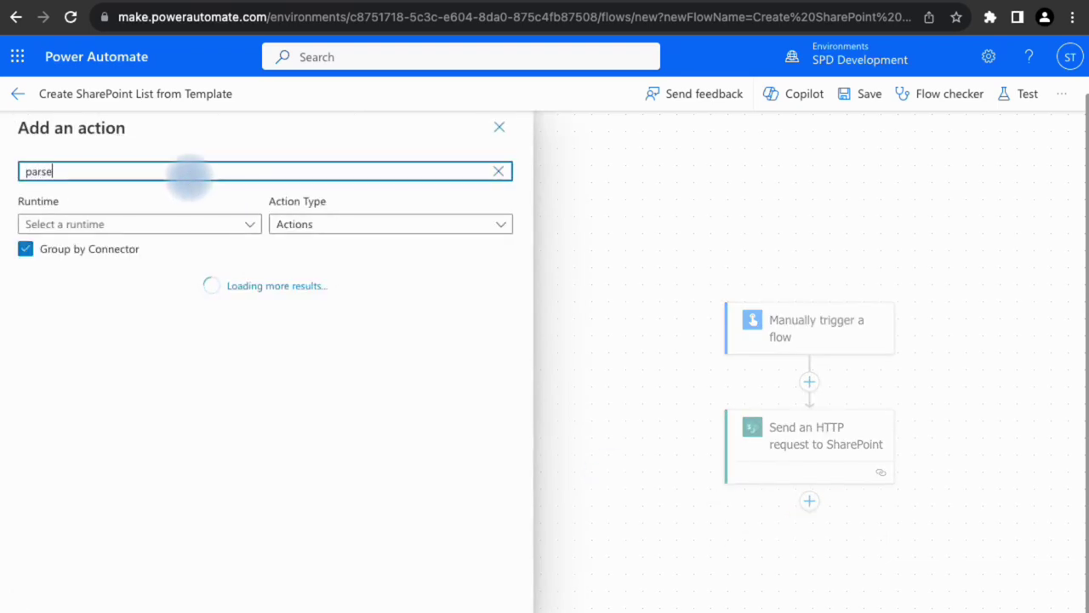
{"action": "type", "text": " json"}
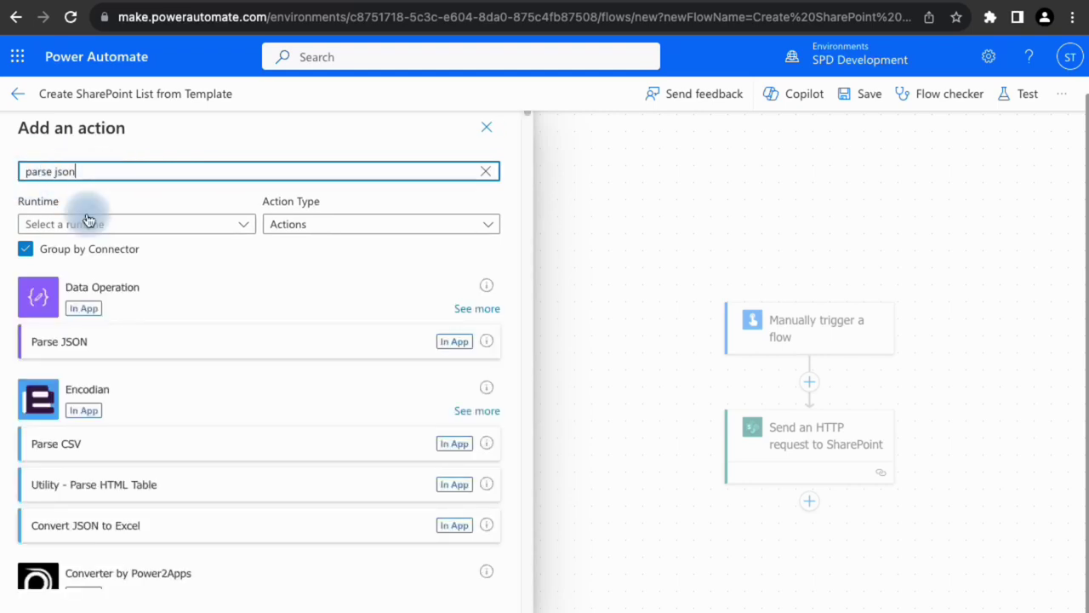
{"action": "left_click", "coordinate": [80, 341]}
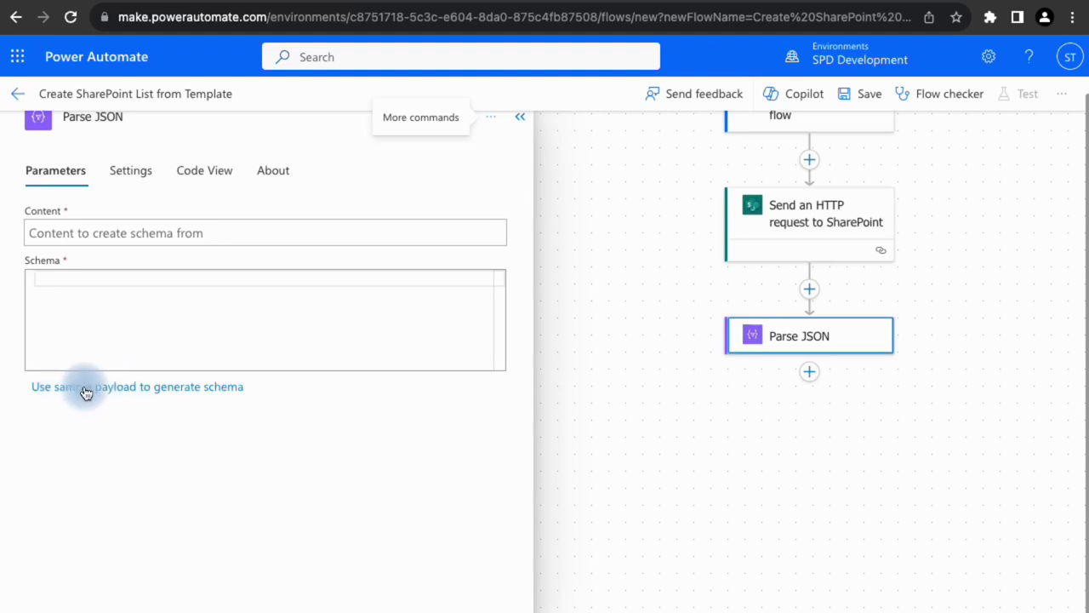
Generate the Parse JSON schema from the pasted sample and set Content to the HTTP Body.
{"action": "left_click", "coordinate": [128, 393]}
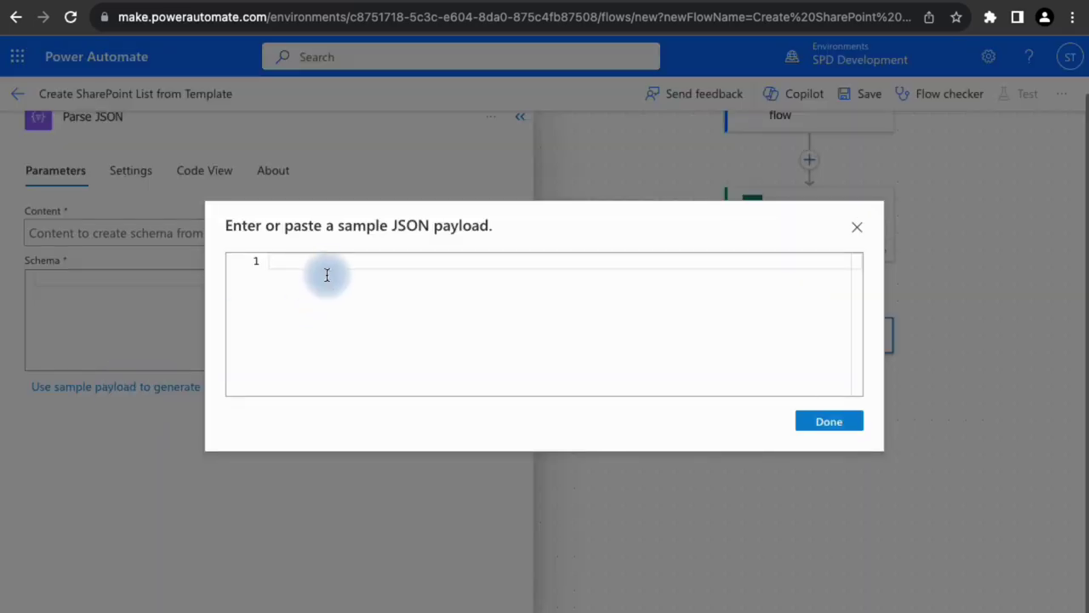
{"action": "key", "text": "ctrl+v"}
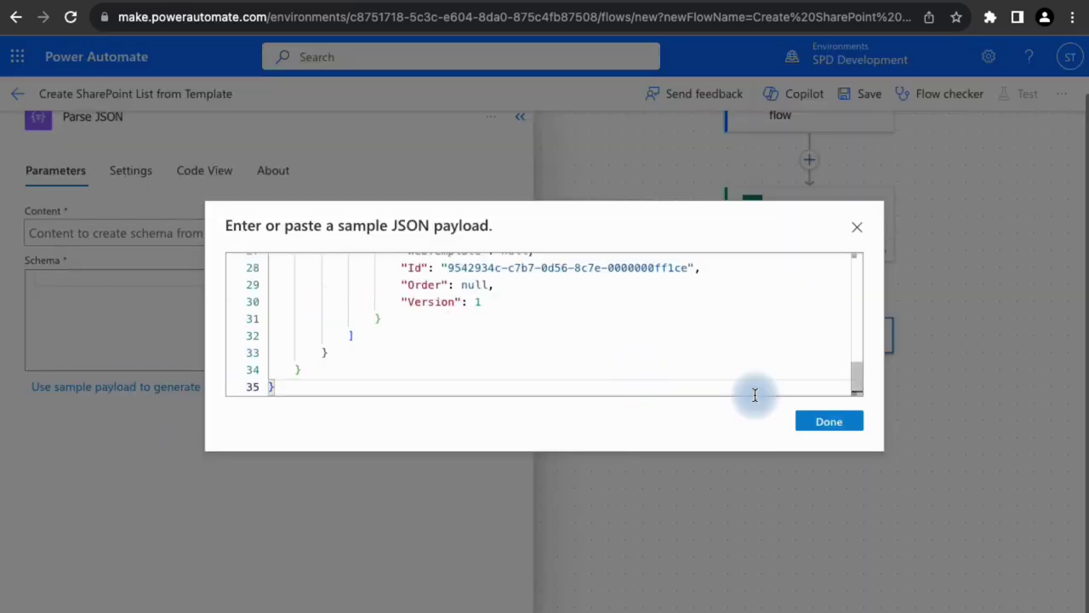
{"action": "left_click", "coordinate": [836, 422]}
{"action": "scroll", "coordinate": [170, 355], "scroll_direction": "down", "scroll_amount": 10}
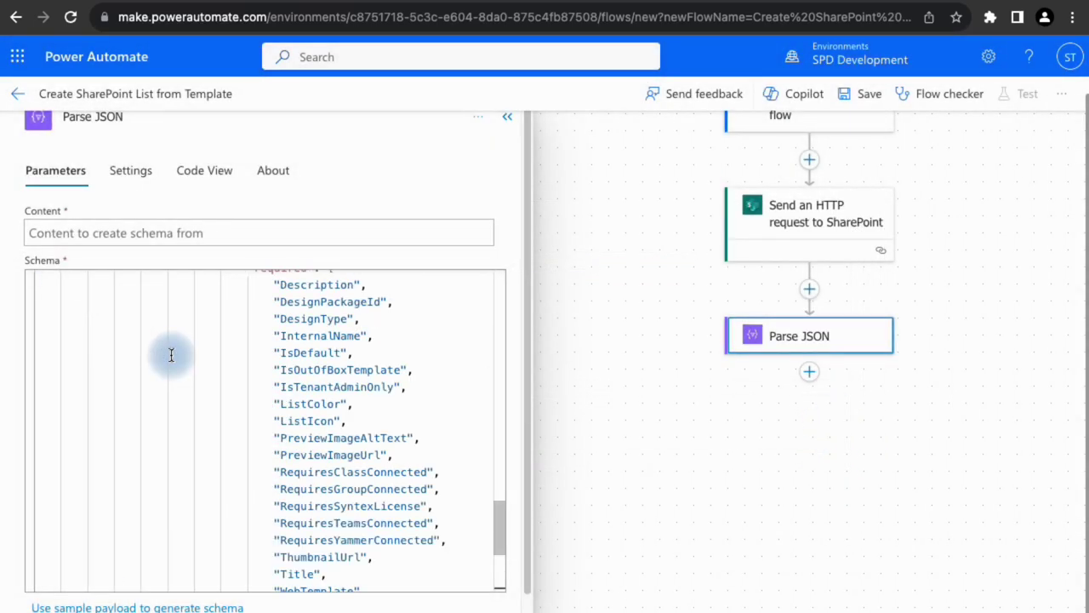
{"action": "scroll", "coordinate": [171, 355], "scroll_direction": "up", "scroll_amount": 10}
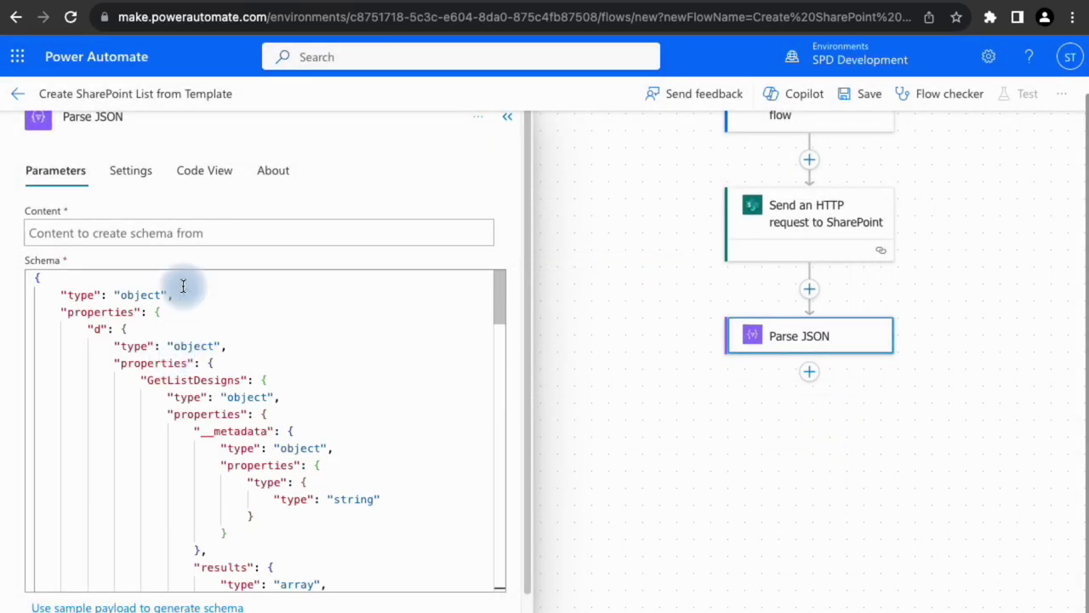
{"action": "left_click", "coordinate": [101, 234]}
{"action": "left_click", "coordinate": [495, 220]}
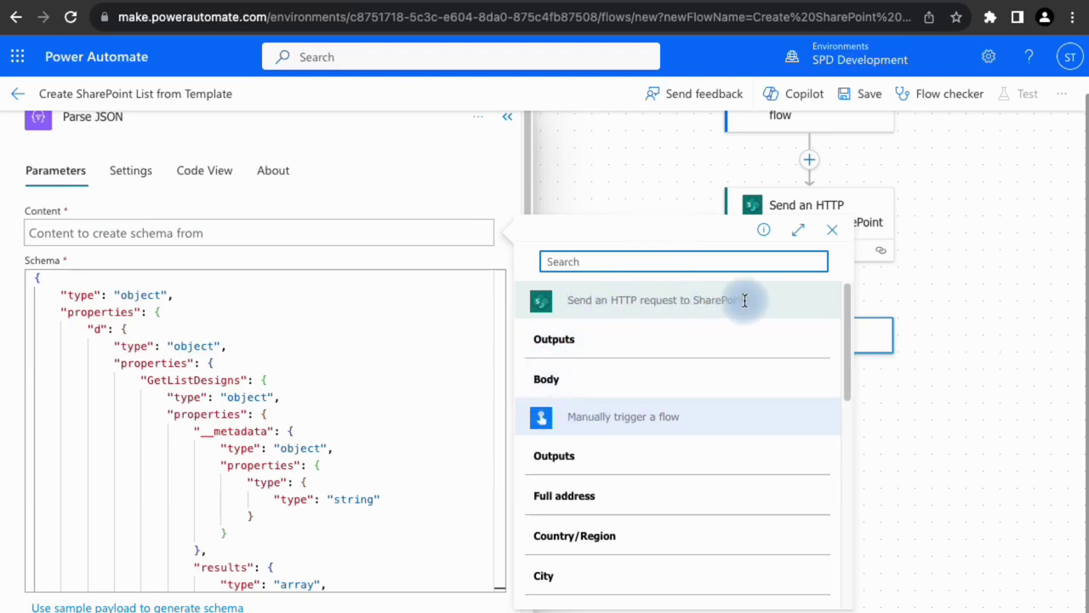
{"action": "left_click", "coordinate": [579, 388]}
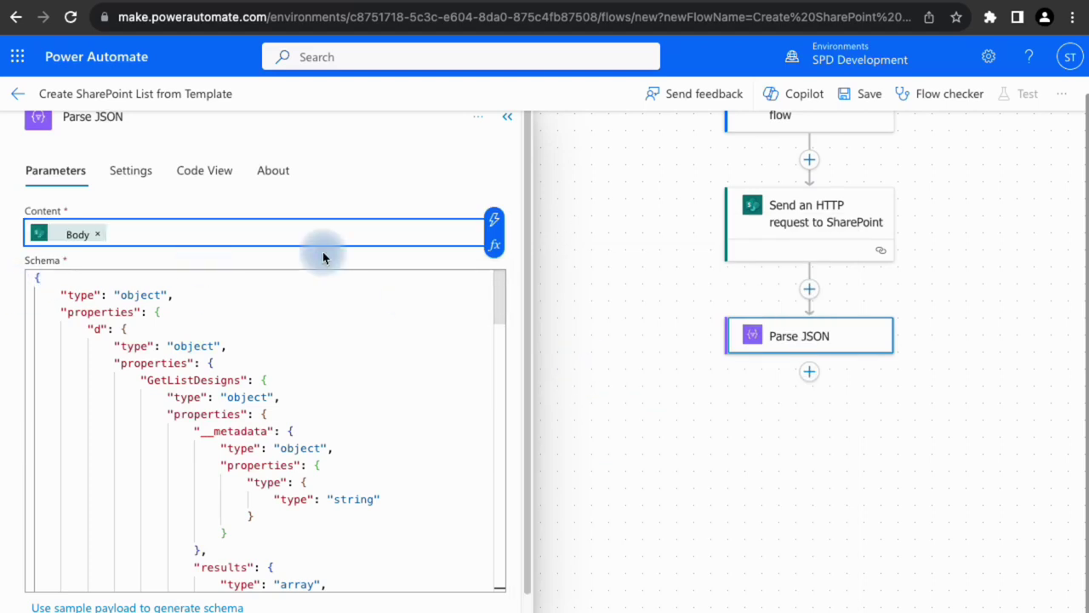
{"action": "left_click", "coordinate": [512, 131]}
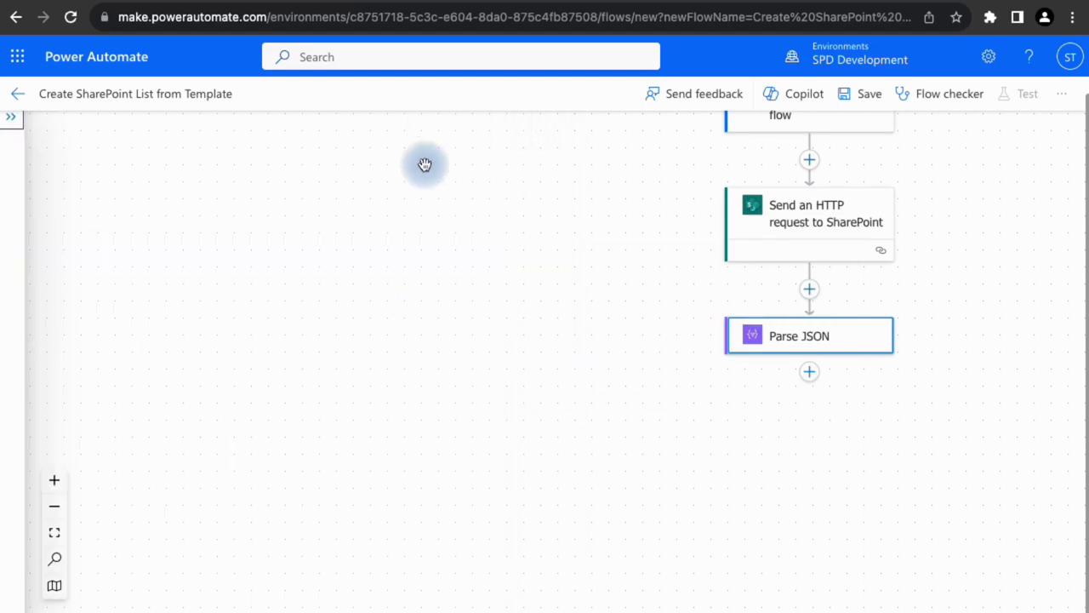
Add a Filter array action after Parse JSON.
{"action": "left_click", "coordinate": [816, 386]}
{"action": "left_click", "coordinate": [800, 407]}
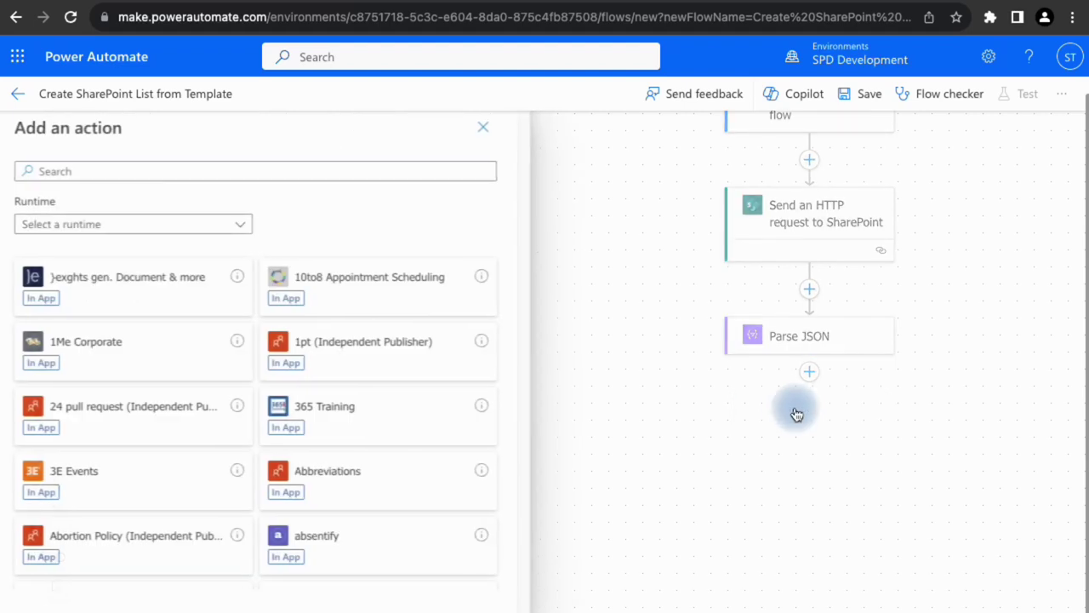
{"action": "left_click", "coordinate": [108, 171]}
{"action": "type", "text": "fi"}
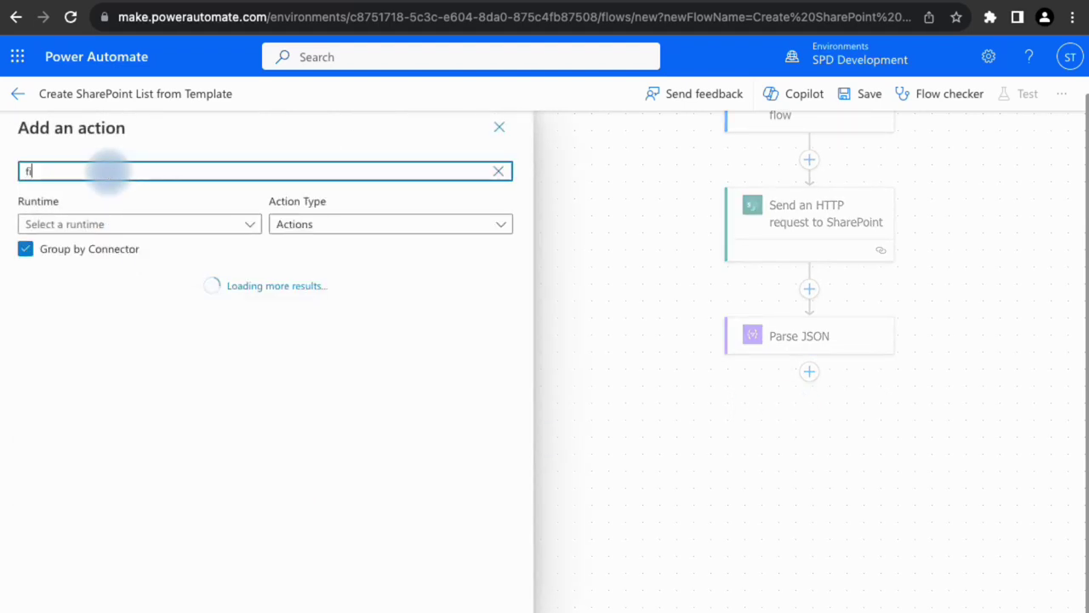
{"action": "type", "text": "lter"}
{"action": "left_click", "coordinate": [144, 343]}
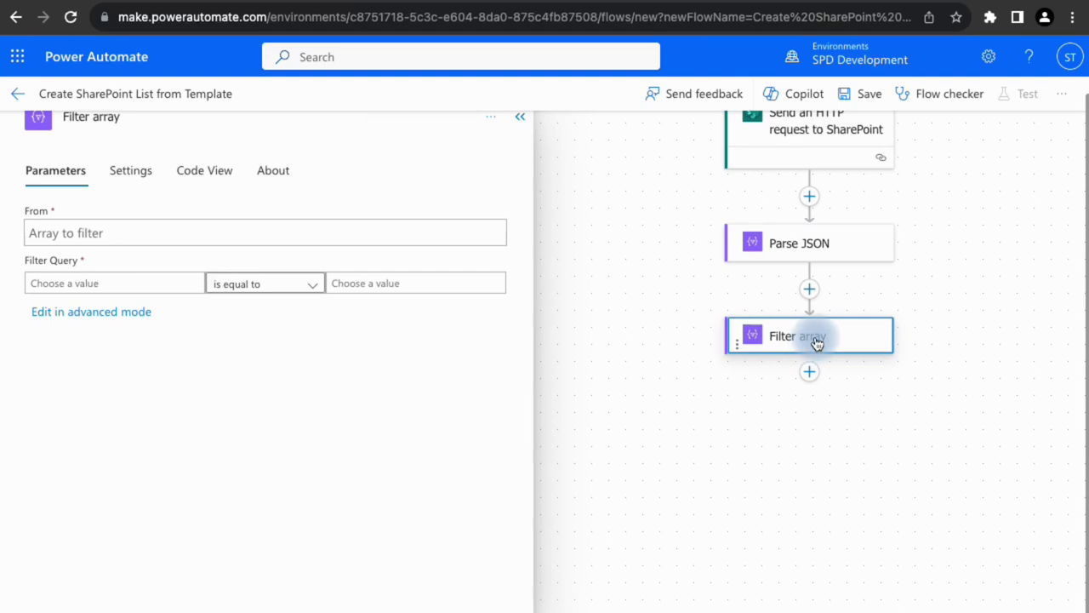
Filter the Body results array on Body Title 'is equal to'.
{"action": "left_click", "coordinate": [90, 233]}
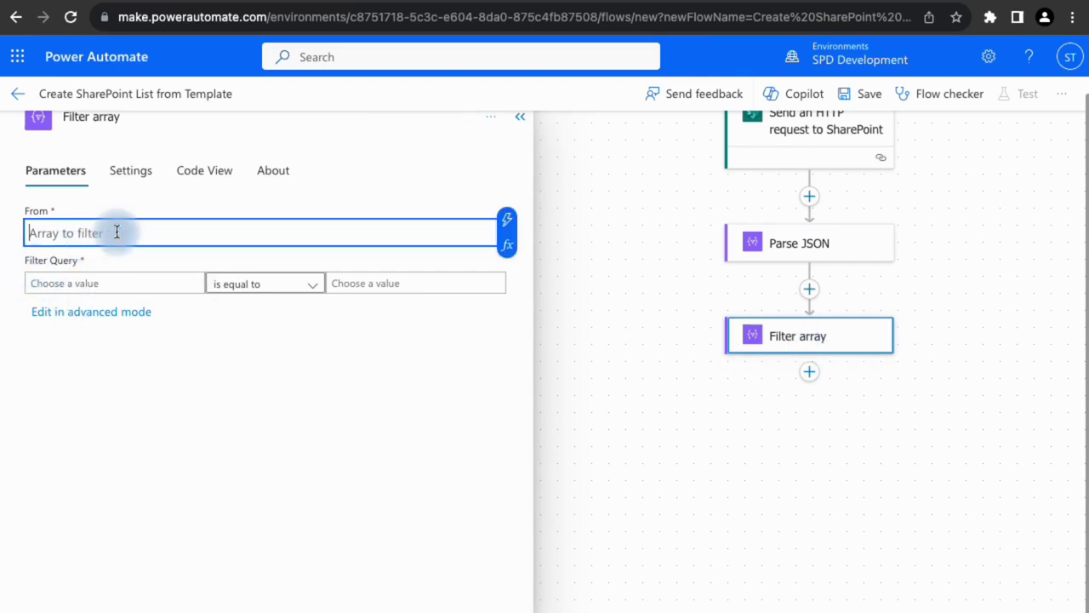
{"action": "left_click", "coordinate": [506, 219]}
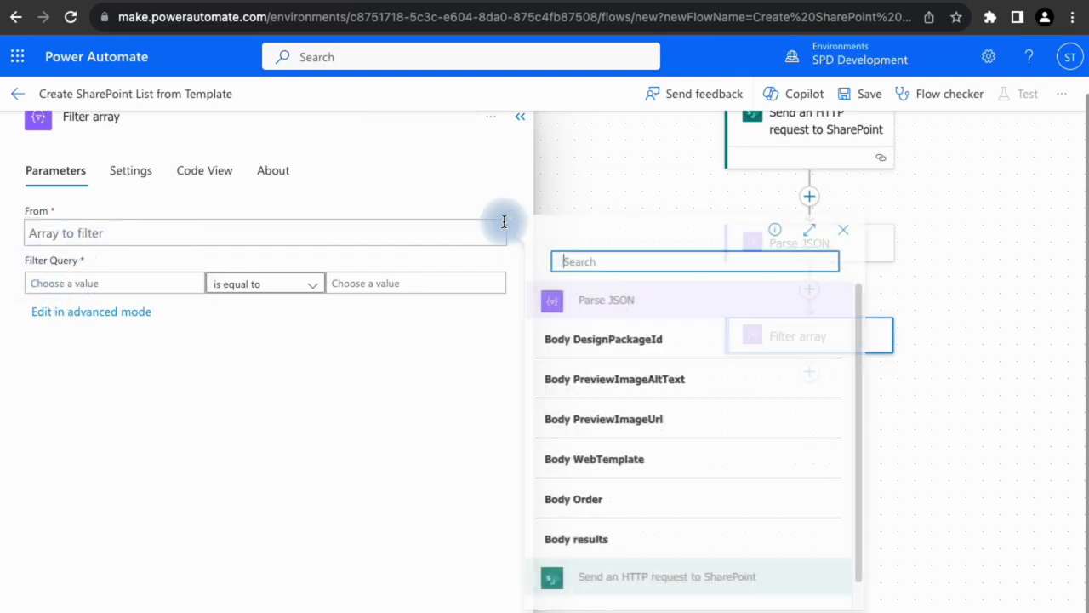
{"action": "scroll", "coordinate": [590, 523], "scroll_direction": "down", "scroll_amount": 1}
{"action": "left_click", "coordinate": [598, 513]}
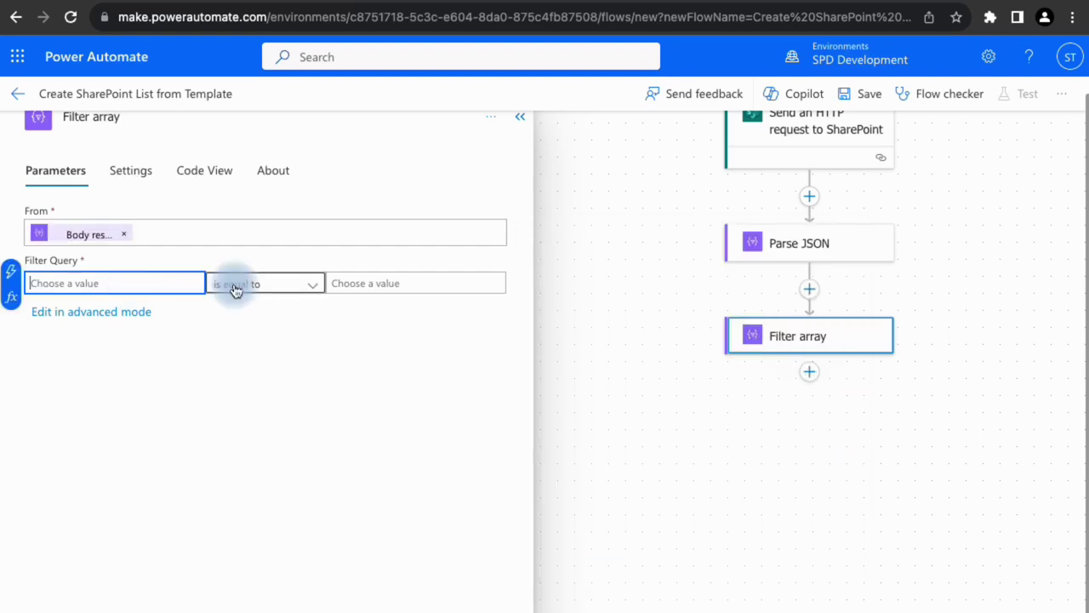
{"action": "left_click", "coordinate": [14, 277]}
{"action": "scroll", "coordinate": [416, 401], "scroll_direction": "down", "scroll_amount": 3}
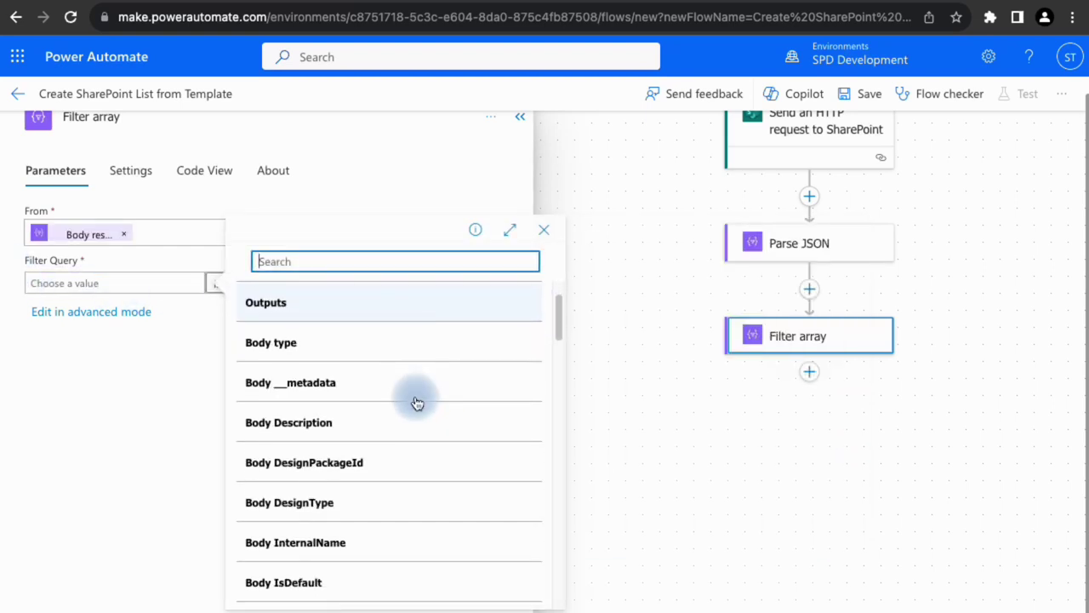
{"action": "scroll", "coordinate": [416, 403], "scroll_direction": "down", "scroll_amount": 7}
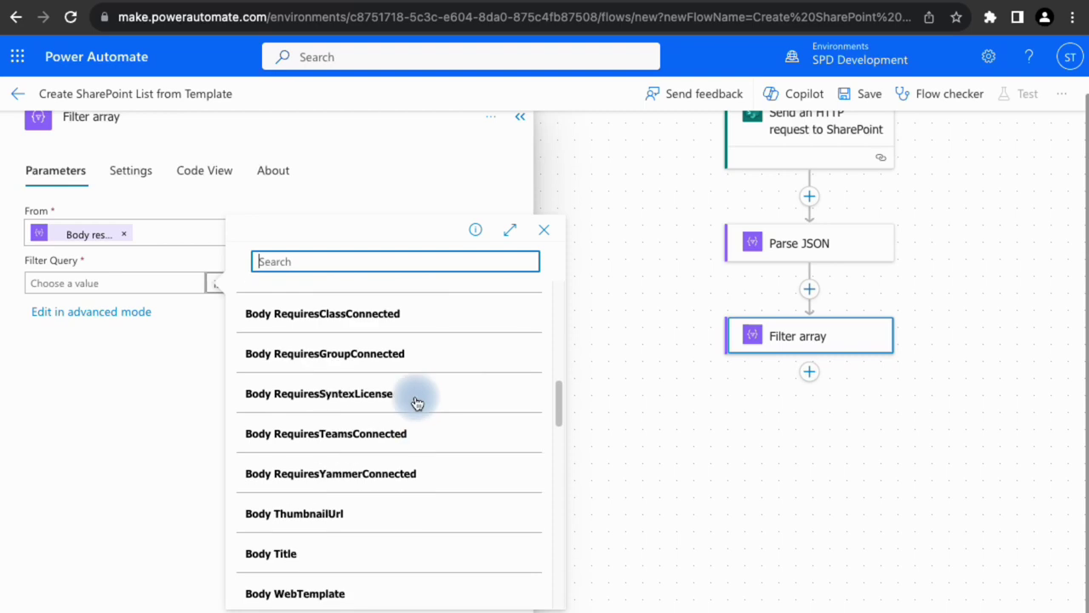
{"action": "left_click", "coordinate": [318, 479]}
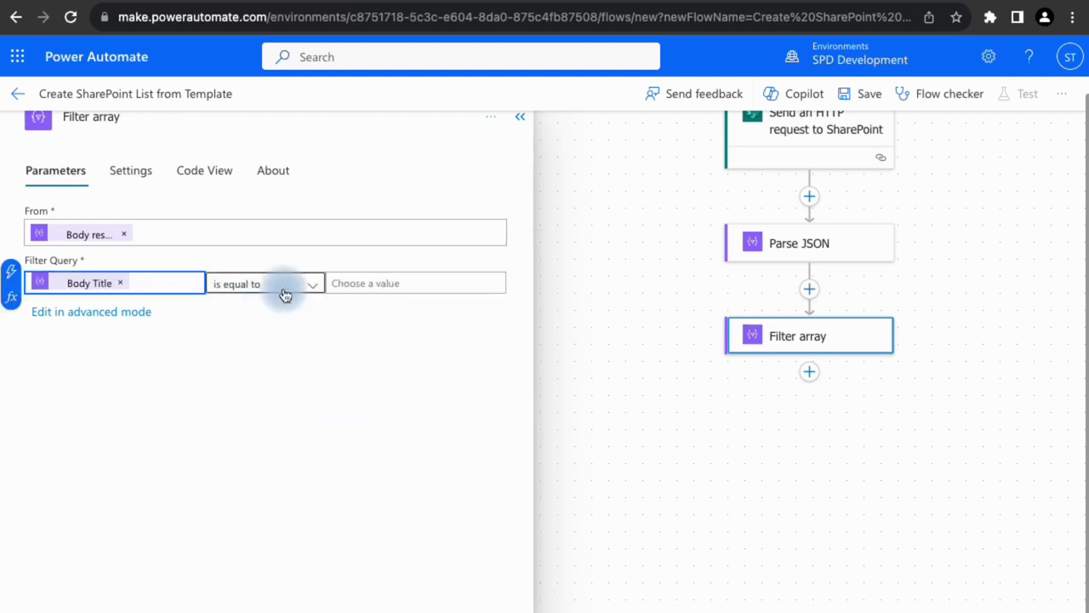
{"action": "left_click", "coordinate": [413, 281]}
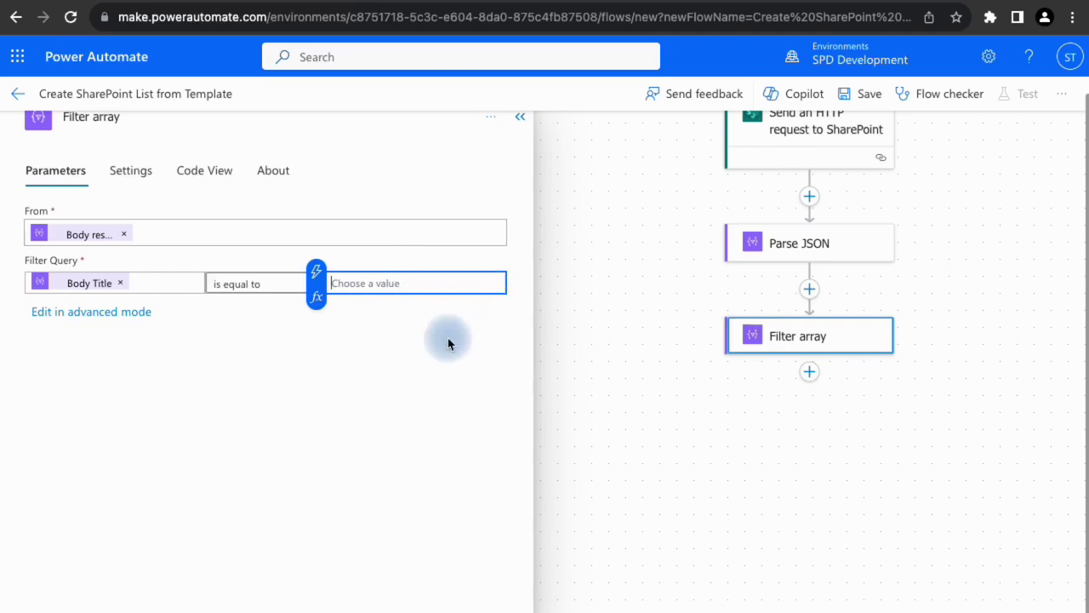
{"action": "scroll", "coordinate": [472, 268], "scroll_direction": "up", "scroll_amount": 1}
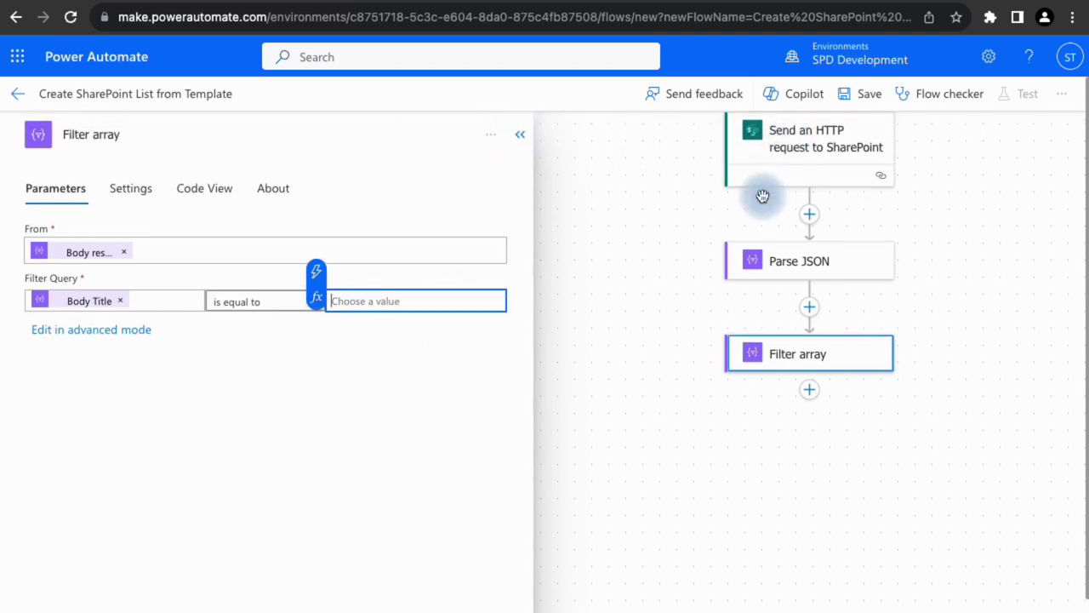
{"action": "scroll", "coordinate": [766, 200], "scroll_direction": "up", "scroll_amount": 3}
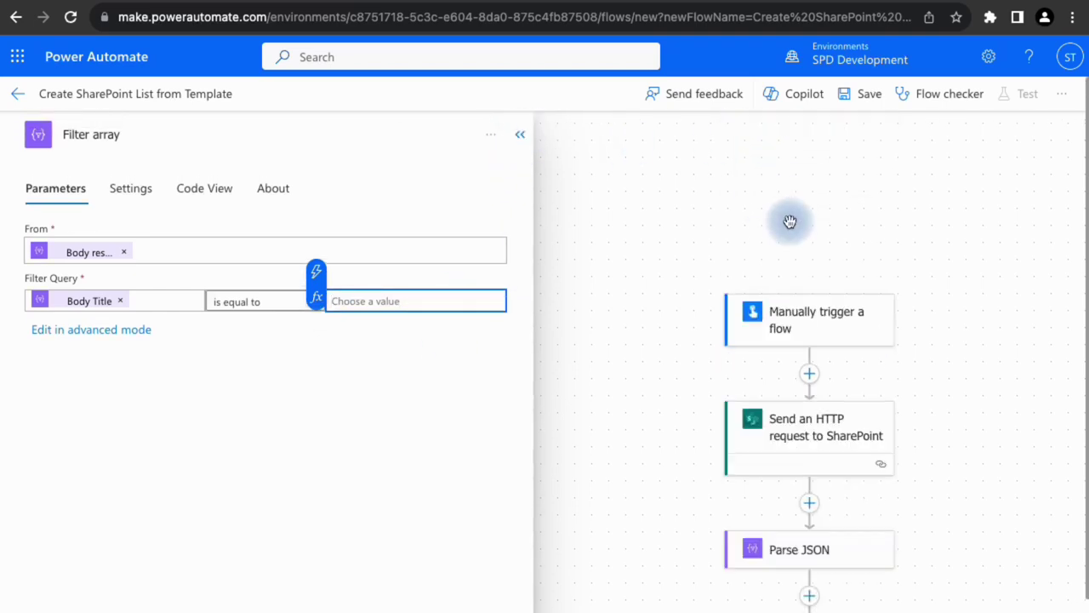
Give the manual trigger two text inputs, ListTemplate and ListName.
{"action": "left_click", "coordinate": [525, 143]}
{"action": "left_click", "coordinate": [797, 323]}
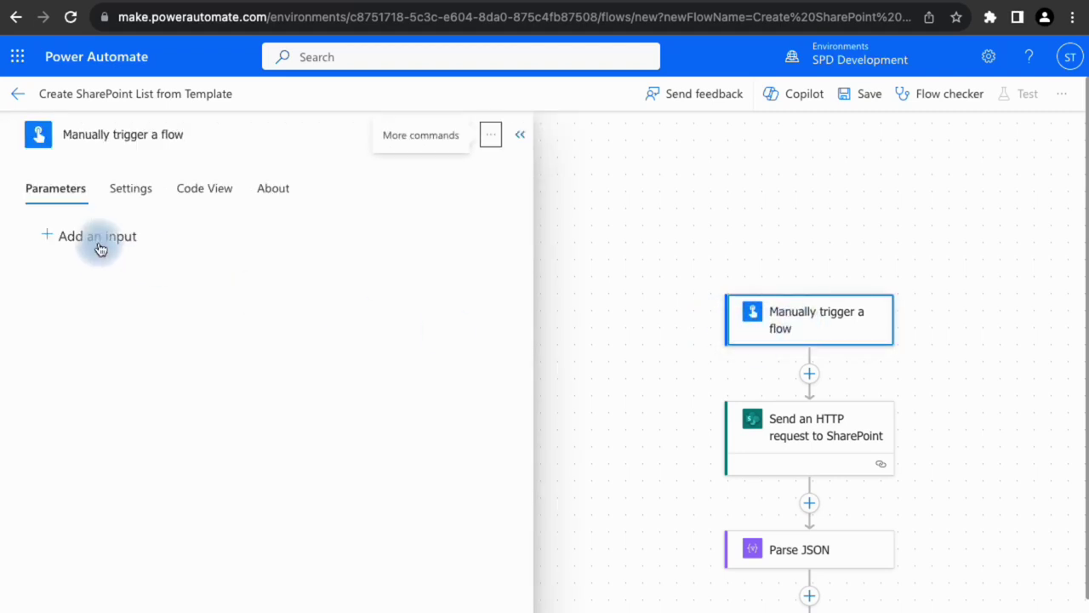
{"action": "left_click", "coordinate": [99, 245]}
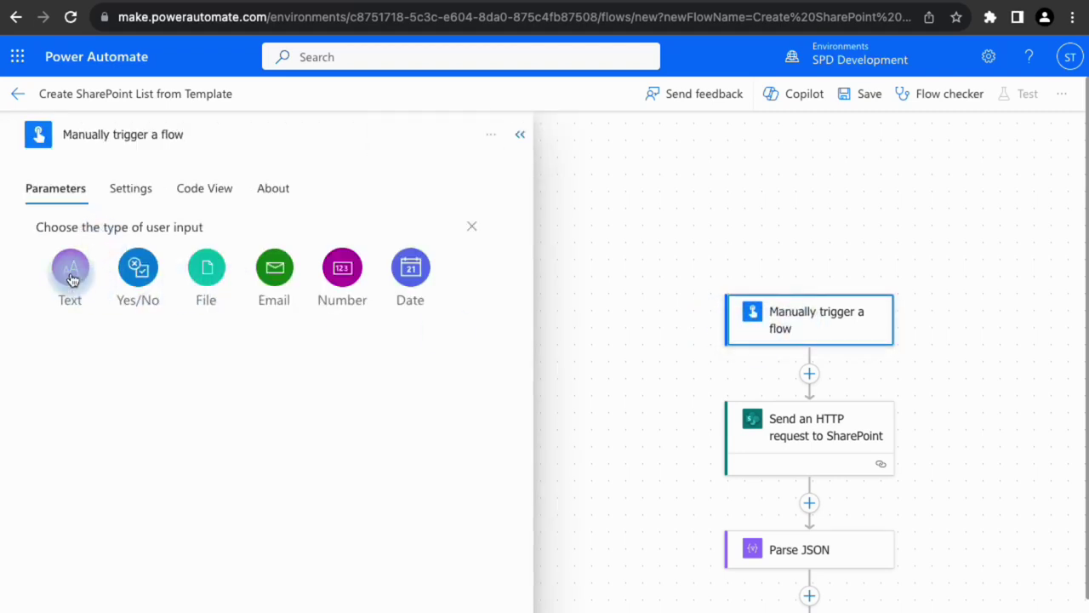
{"action": "left_click", "coordinate": [71, 271]}
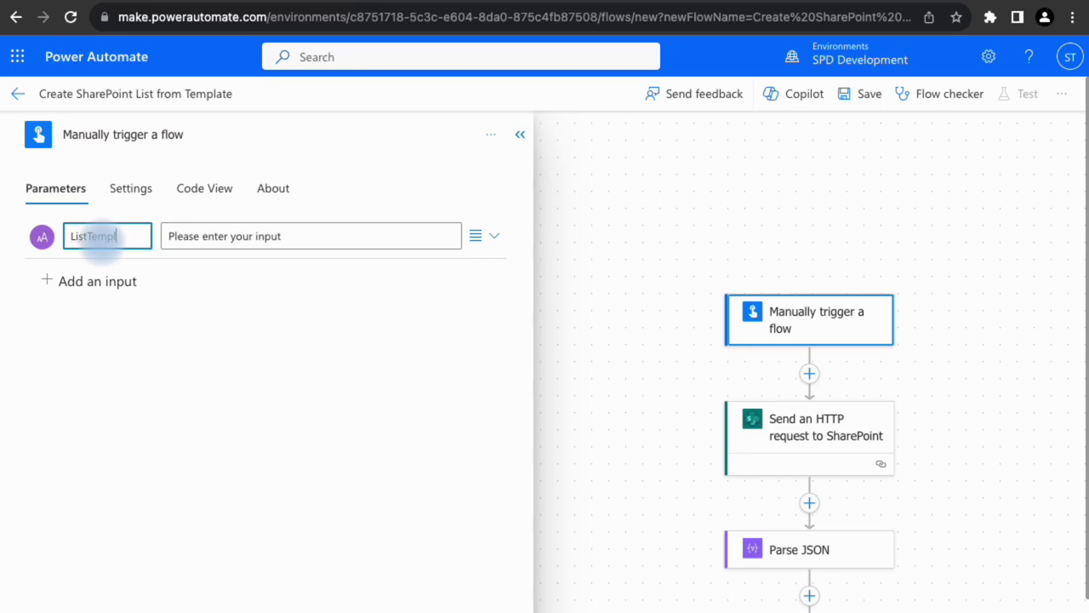
{"action": "left_click", "coordinate": [156, 385]}
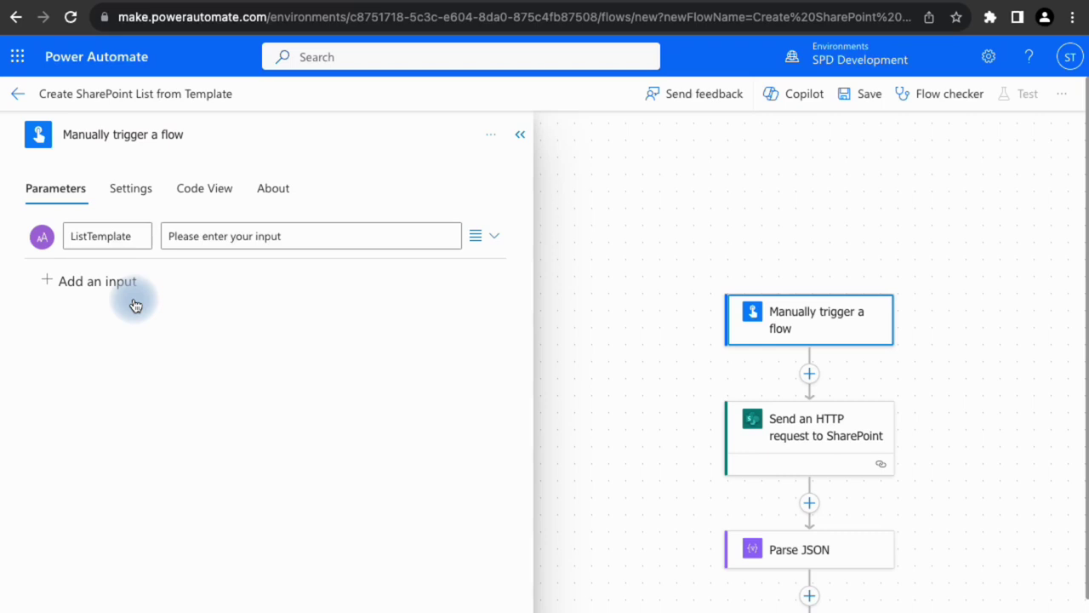
{"action": "left_click", "coordinate": [102, 281]}
{"action": "left_click", "coordinate": [75, 319]}
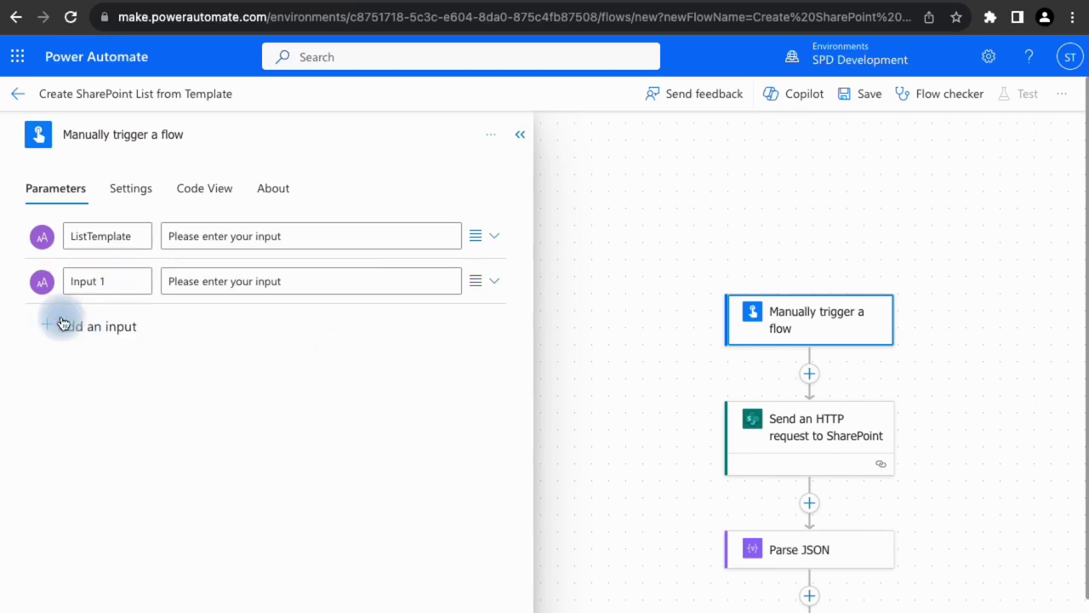
{"action": "left_click", "coordinate": [105, 284]}
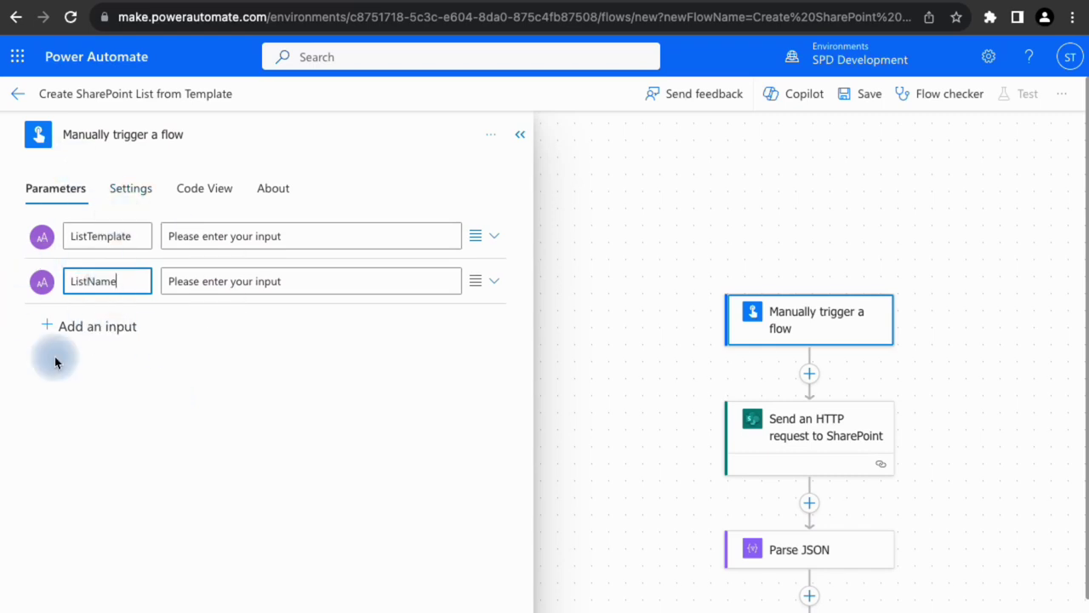
Compare Body Title against the ListTemplate trigger input in Filter array, then save the flow.
{"action": "left_click", "coordinate": [520, 134]}
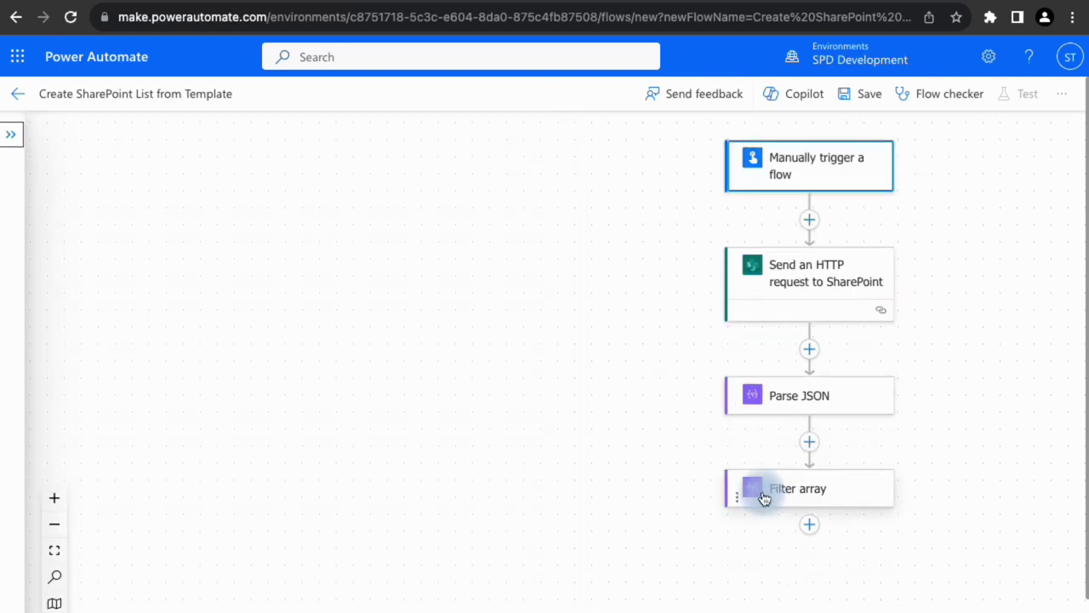
{"action": "left_click", "coordinate": [789, 490]}
{"action": "left_click", "coordinate": [382, 304]}
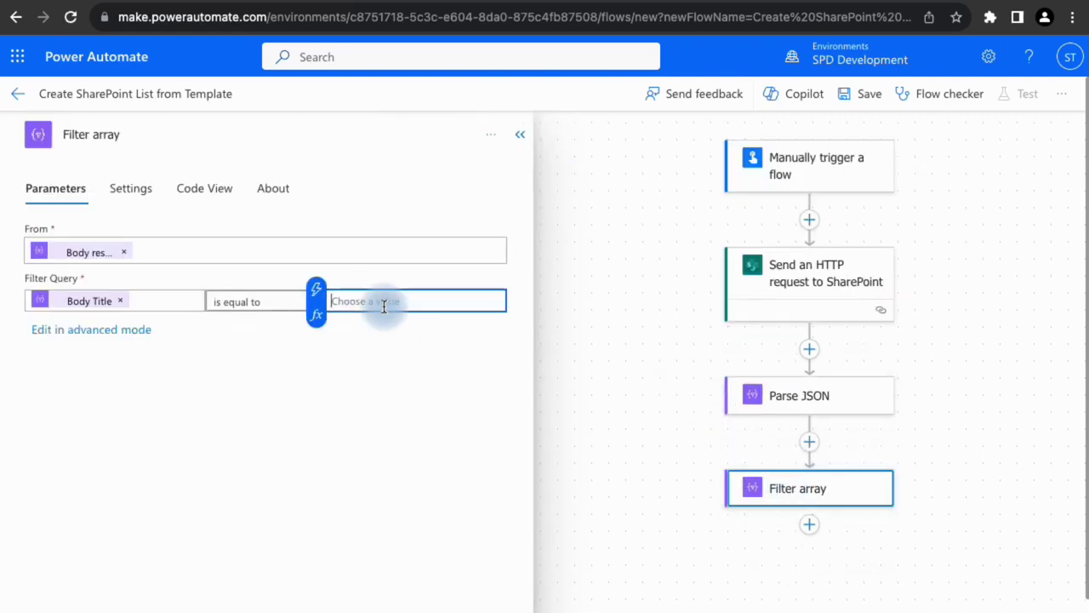
{"action": "left_click", "coordinate": [320, 295]}
{"action": "left_click", "coordinate": [614, 491]}
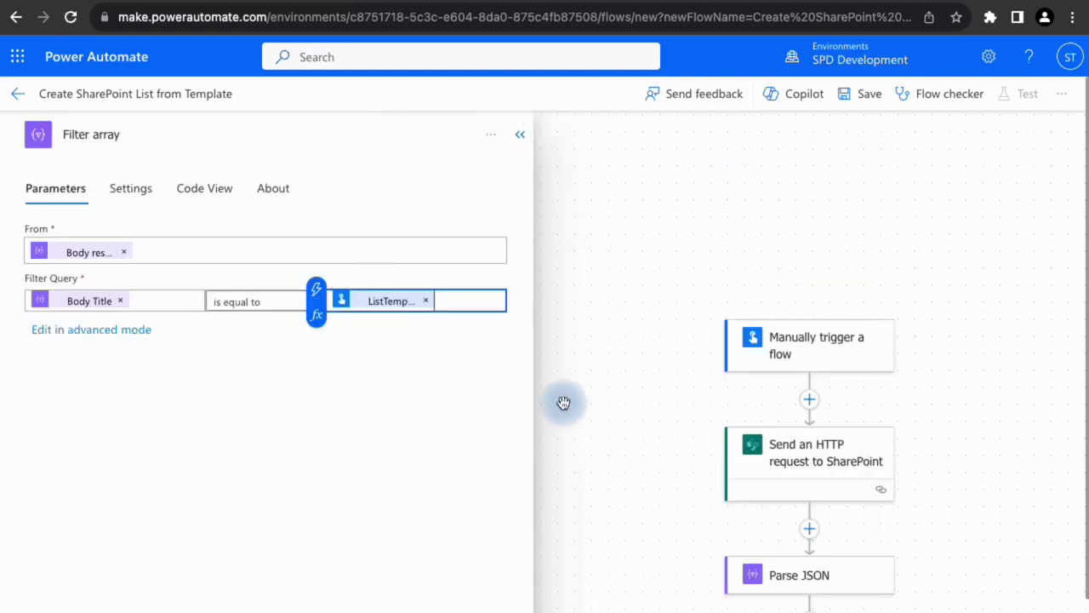
{"action": "left_click", "coordinate": [520, 134]}
{"action": "scroll", "coordinate": [510, 383], "scroll_direction": "down", "scroll_amount": 2}
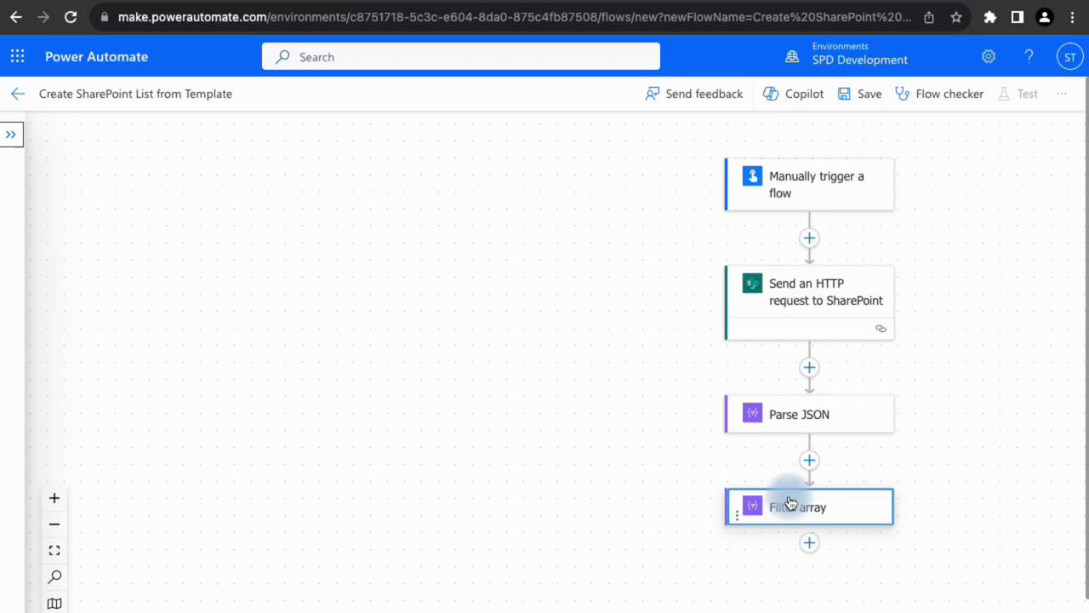
{"action": "scroll", "coordinate": [517, 372], "scroll_direction": "up", "scroll_amount": 1}
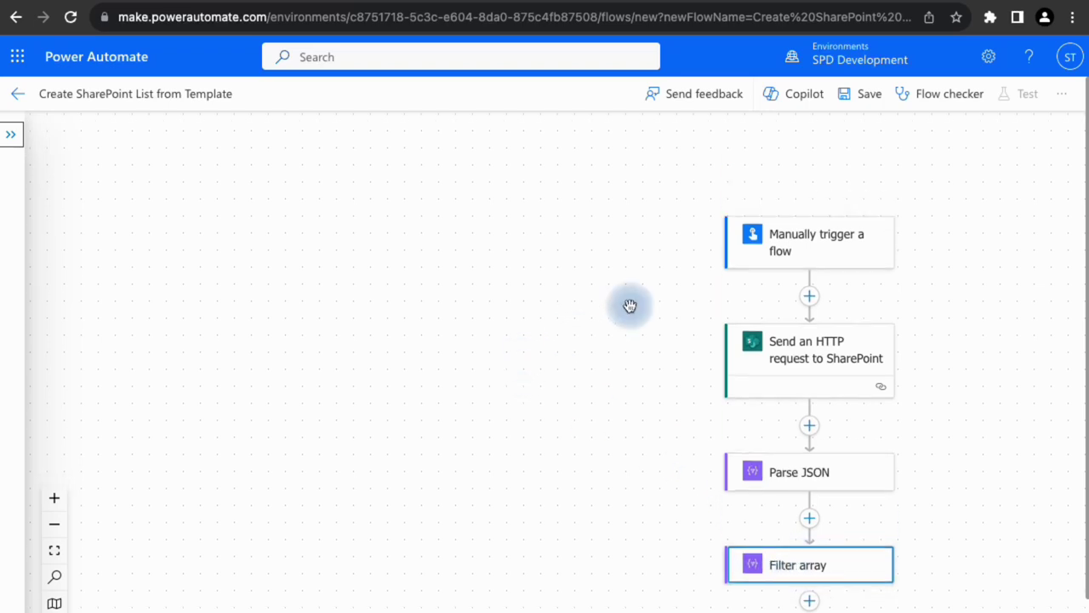
{"action": "left_click", "coordinate": [863, 109]}
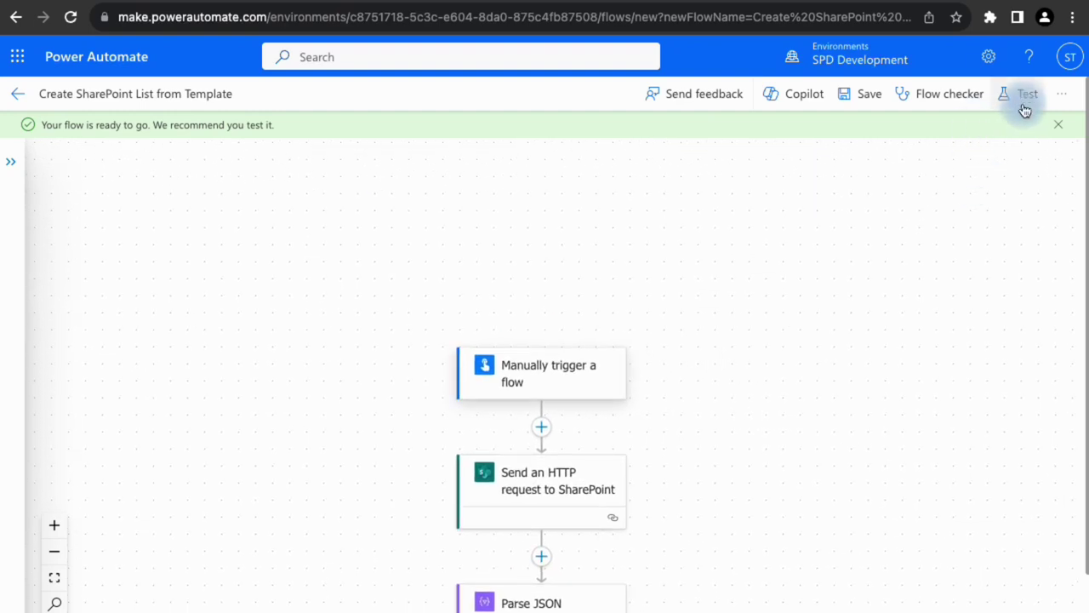
Start a manual test run and enter Asset Manager as ListTemplate.
{"action": "left_click", "coordinate": [1028, 96]}
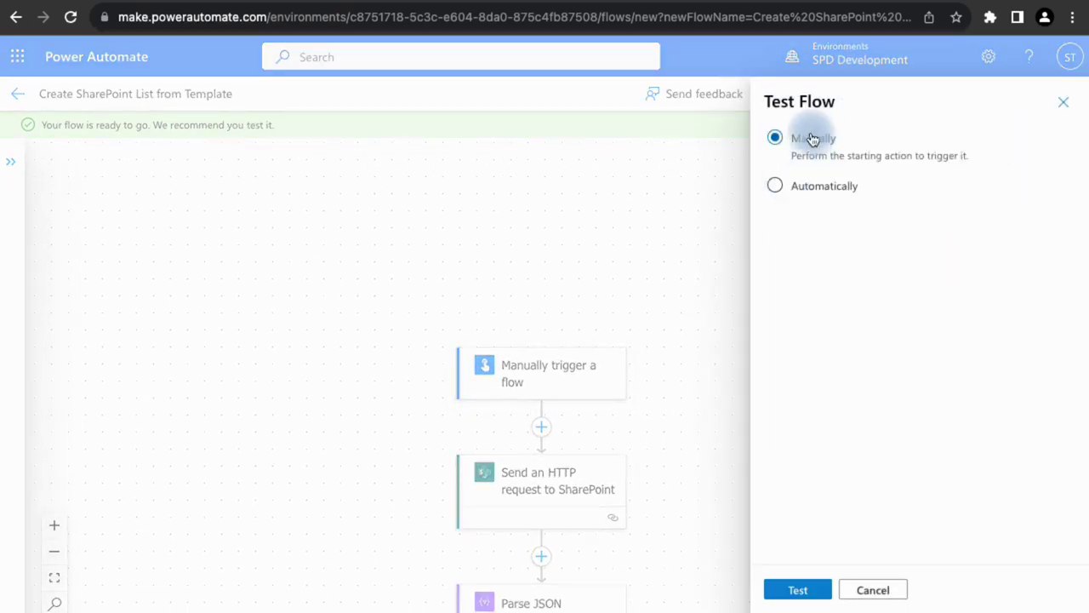
{"action": "left_click", "coordinate": [809, 590]}
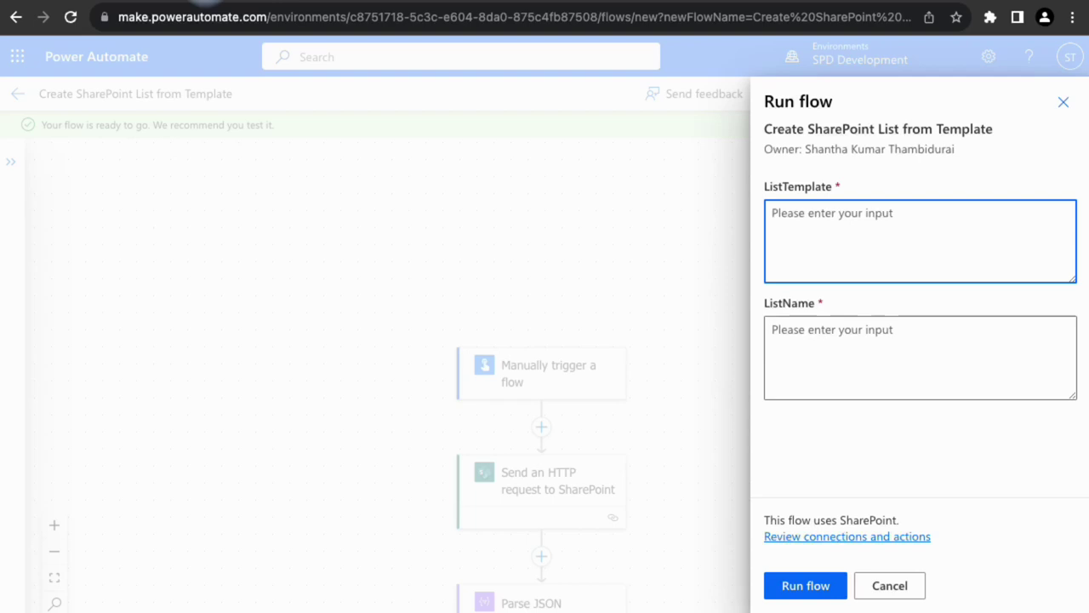
{"action": "left_click", "coordinate": [837, 228]}
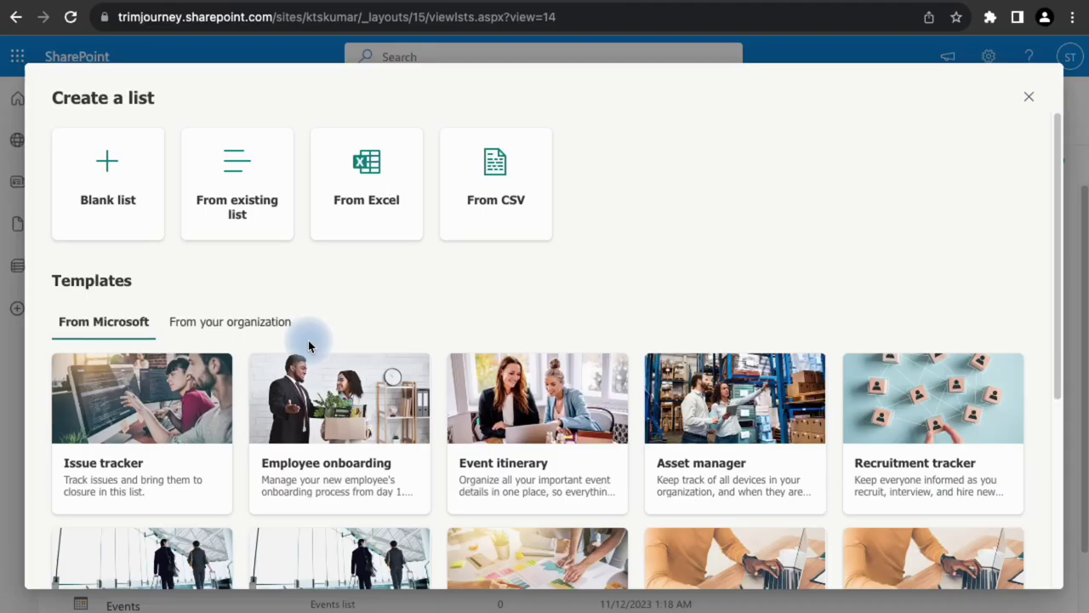
{"action": "scroll", "coordinate": [143, 344], "scroll_direction": "down", "scroll_amount": 3}
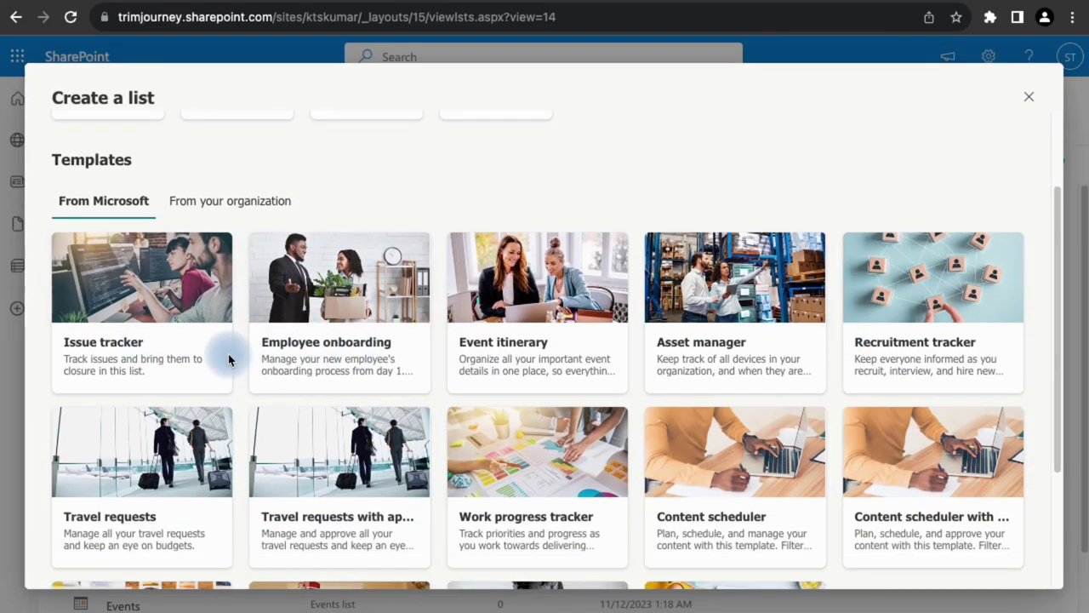
{"action": "scroll", "coordinate": [267, 355], "scroll_direction": "down", "scroll_amount": 3}
{"action": "scroll", "coordinate": [267, 331], "scroll_direction": "up", "scroll_amount": 4}
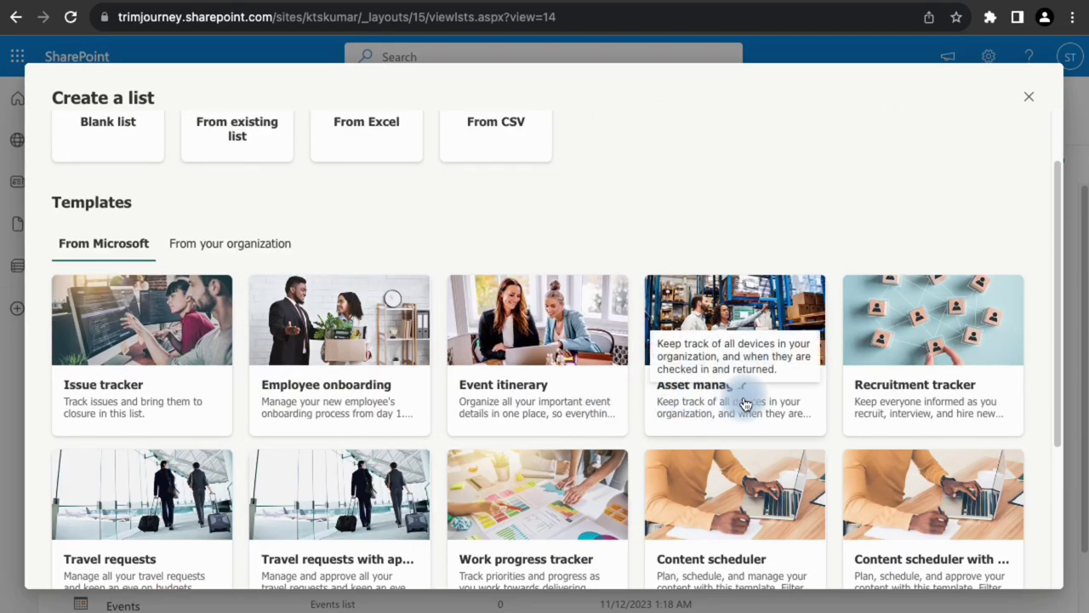
{"action": "left_click", "coordinate": [380, 3]}
{"action": "left_click", "coordinate": [905, 382]}
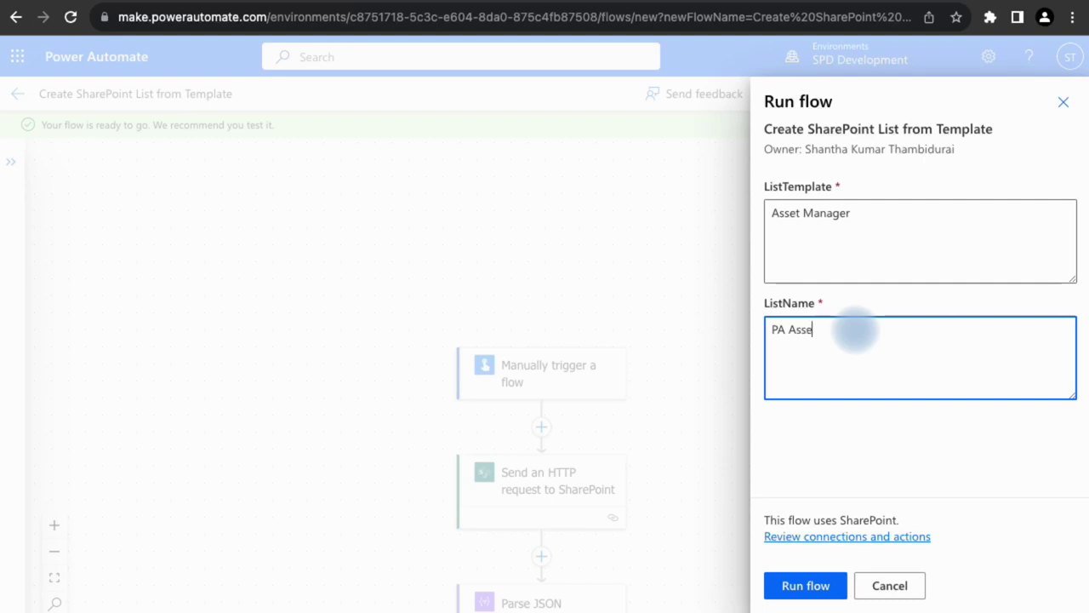
Run the test with ListName 'PA Assets' and dismiss the confirmation.
{"action": "left_click", "coordinate": [821, 589]}
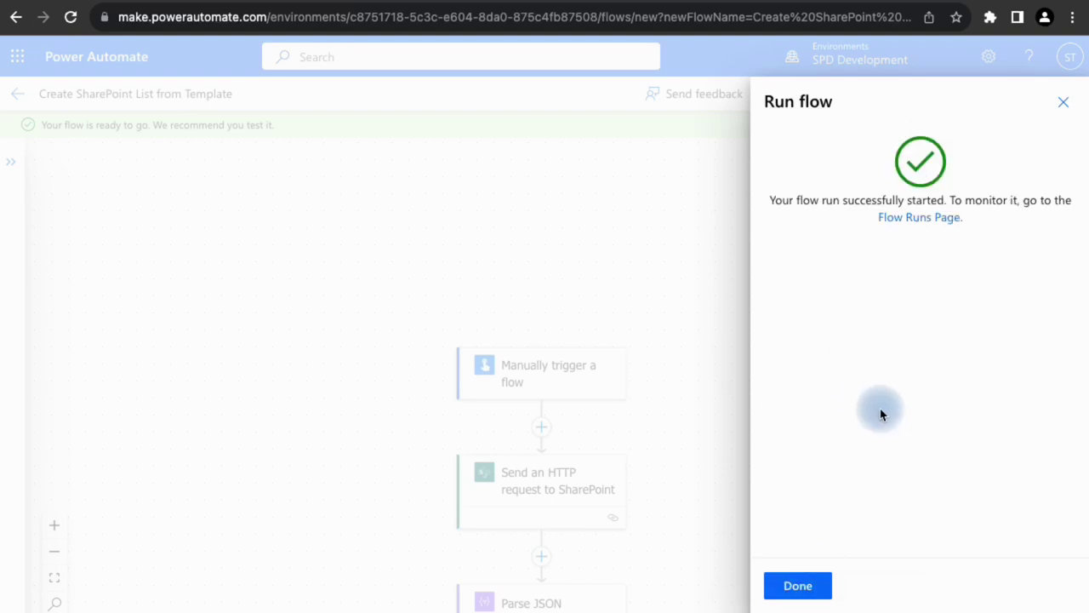
{"action": "left_click", "coordinate": [798, 587]}
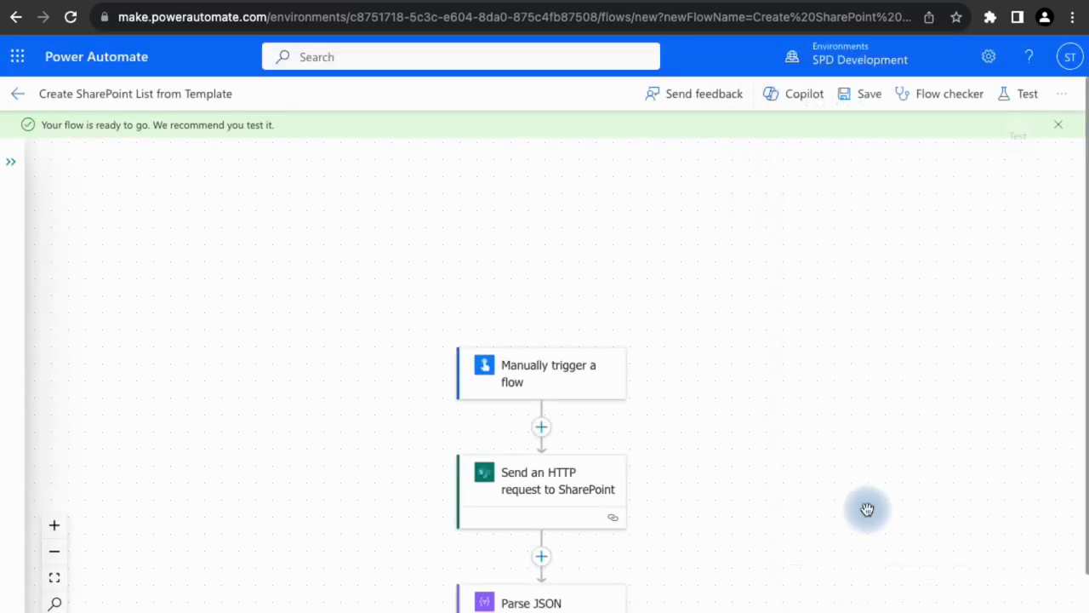
Inspect the test run's Filter array and Parse JSON step results.
{"action": "scroll", "coordinate": [343, 366], "scroll_direction": "down", "scroll_amount": 2}
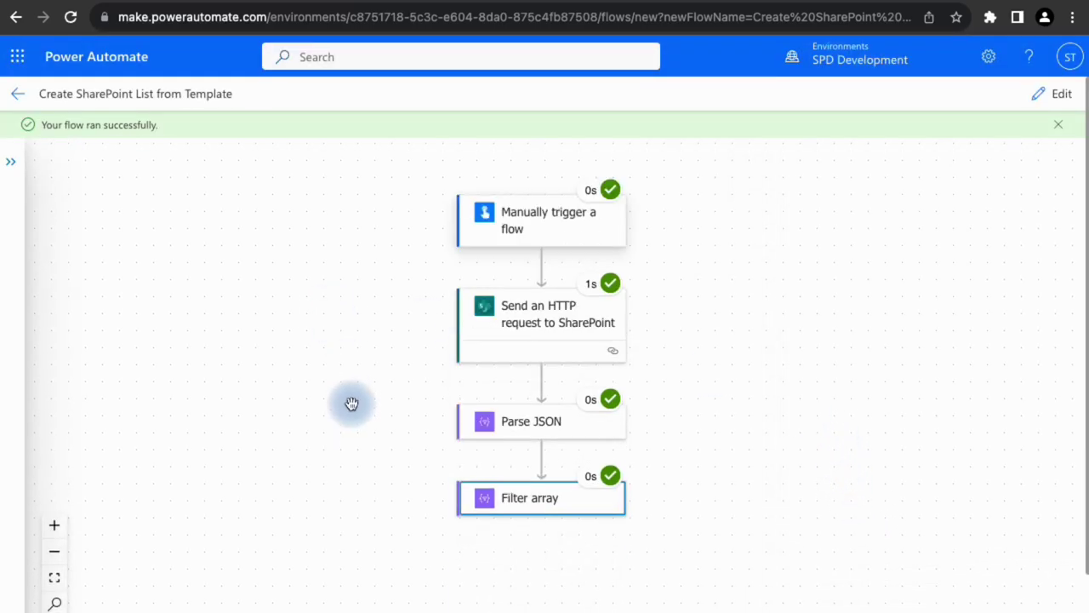
{"action": "left_click", "coordinate": [532, 511]}
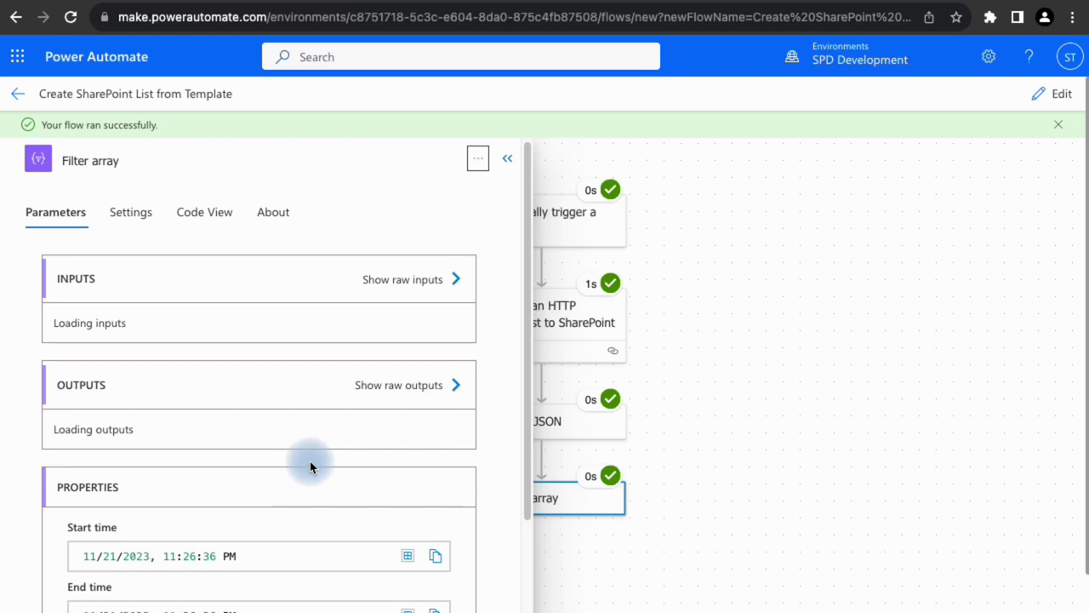
{"action": "scroll", "coordinate": [472, 423], "scroll_direction": "down", "scroll_amount": 2}
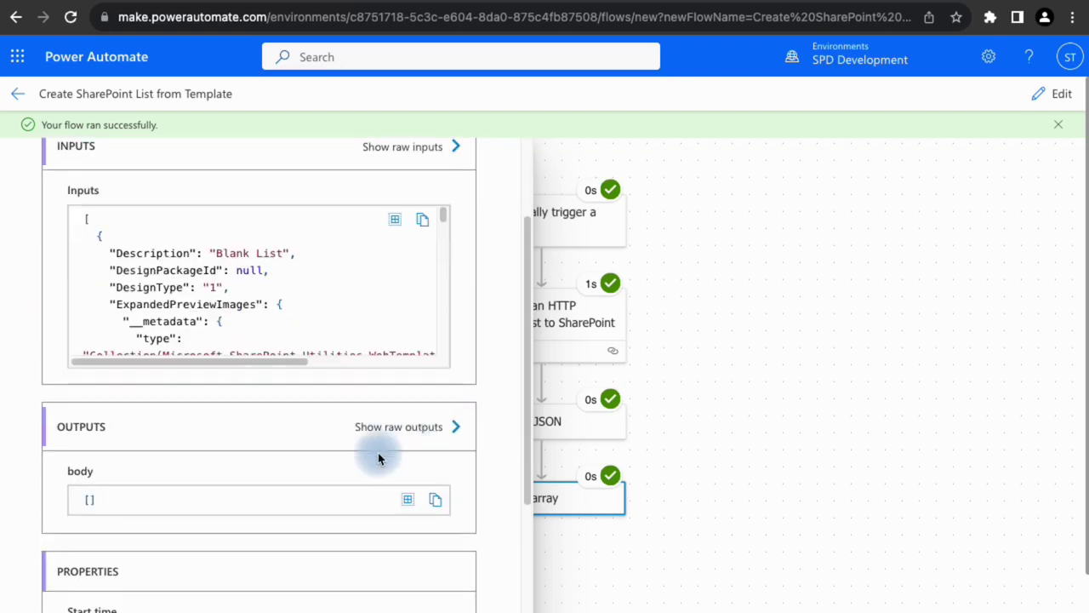
{"action": "scroll", "coordinate": [236, 343], "scroll_direction": "down", "scroll_amount": 1}
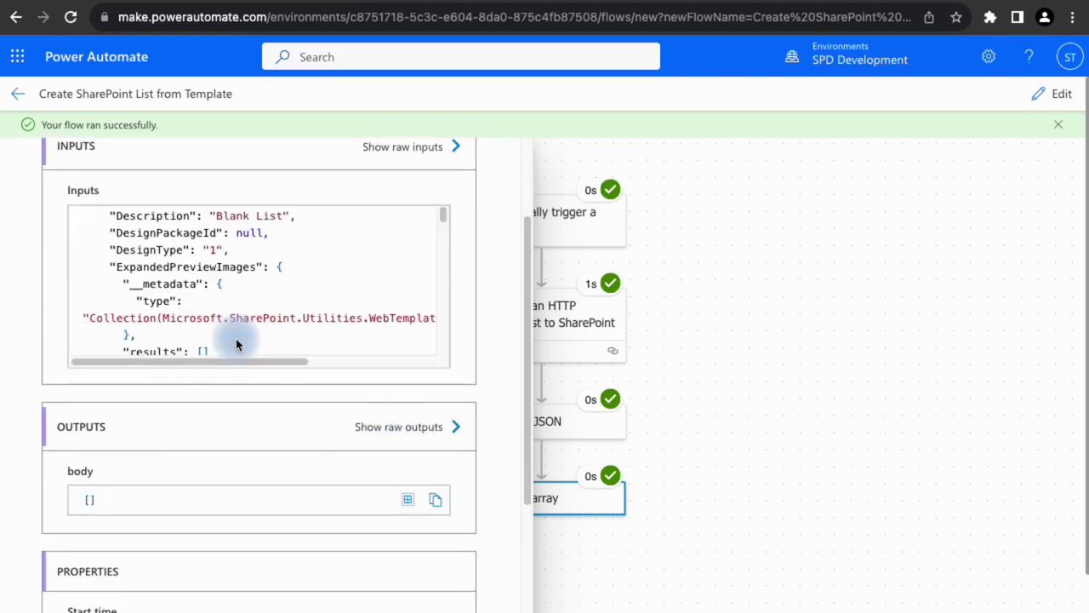
{"action": "scroll", "coordinate": [237, 344], "scroll_direction": "down", "scroll_amount": 3}
{"action": "left_click", "coordinate": [566, 421]}
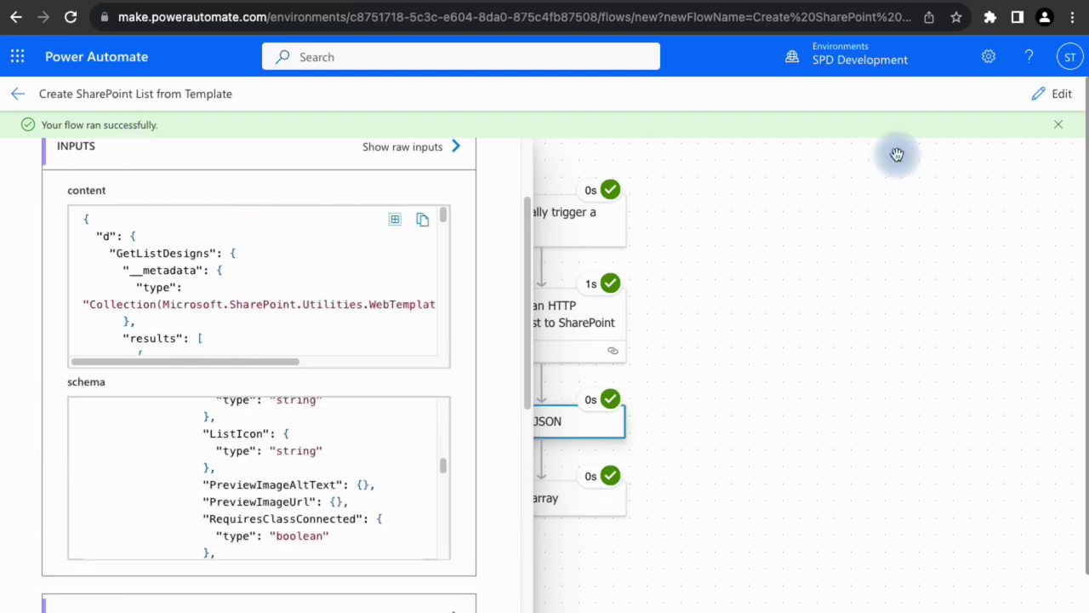
{"action": "left_click", "coordinate": [1058, 124]}
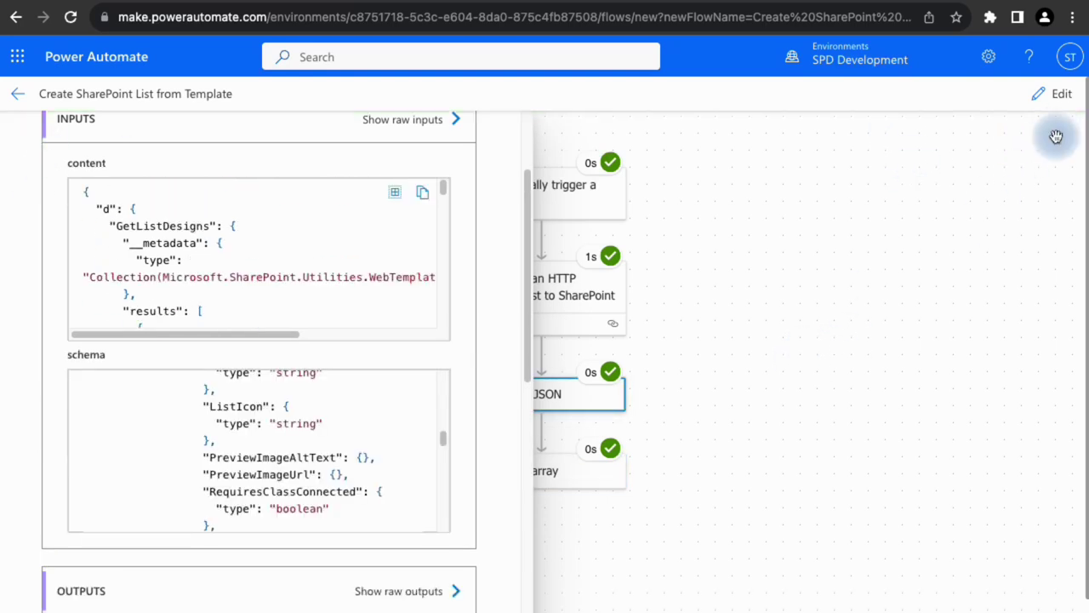
Open the latest run from the flow's details page and expand its trigger inputs.
{"action": "left_click", "coordinate": [1056, 96]}
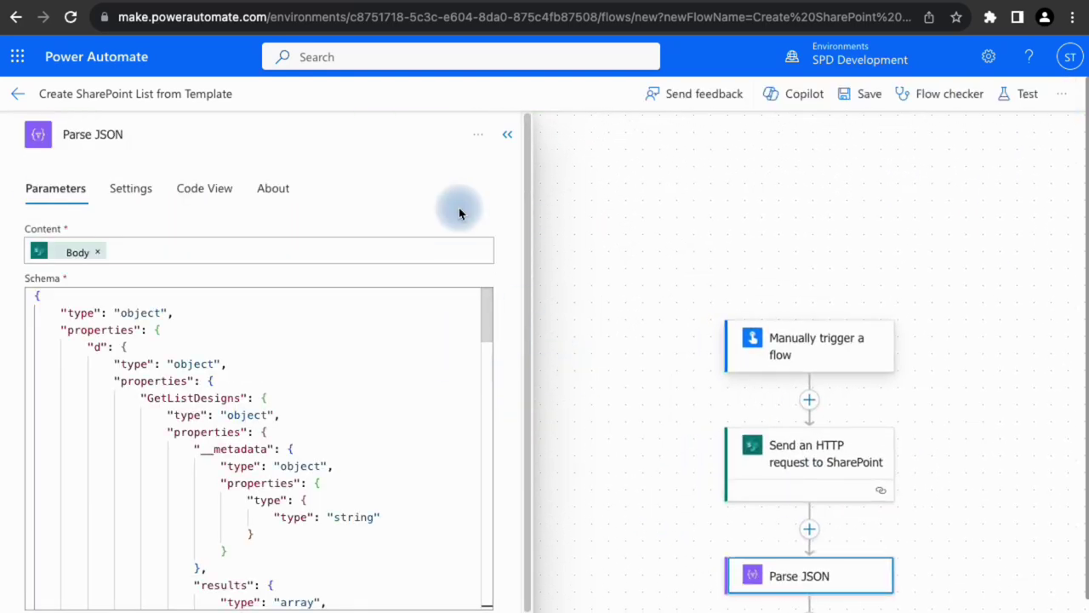
{"action": "left_click", "coordinate": [18, 94]}
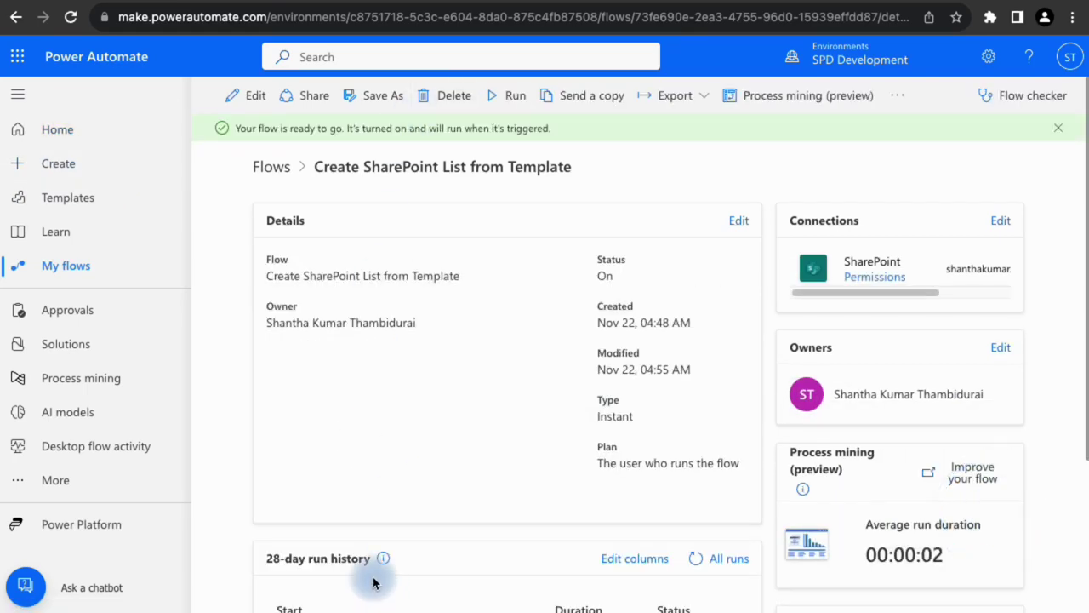
{"action": "scroll", "coordinate": [323, 515], "scroll_direction": "down", "scroll_amount": 2}
{"action": "left_click", "coordinate": [330, 496]}
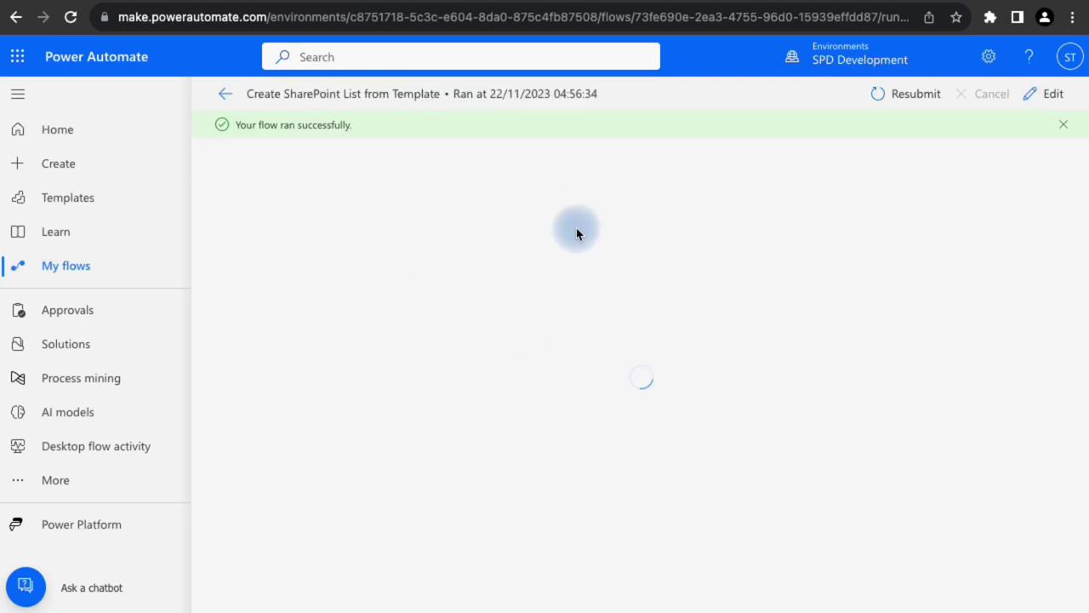
{"action": "left_click", "coordinate": [554, 182]}
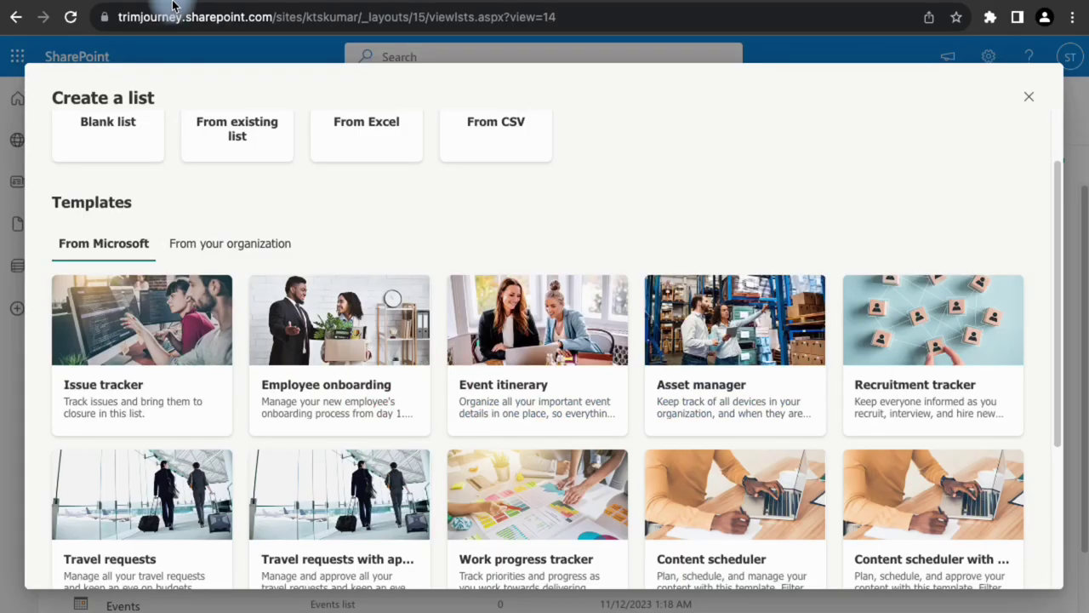
{"action": "left_click", "coordinate": [185, 3]}
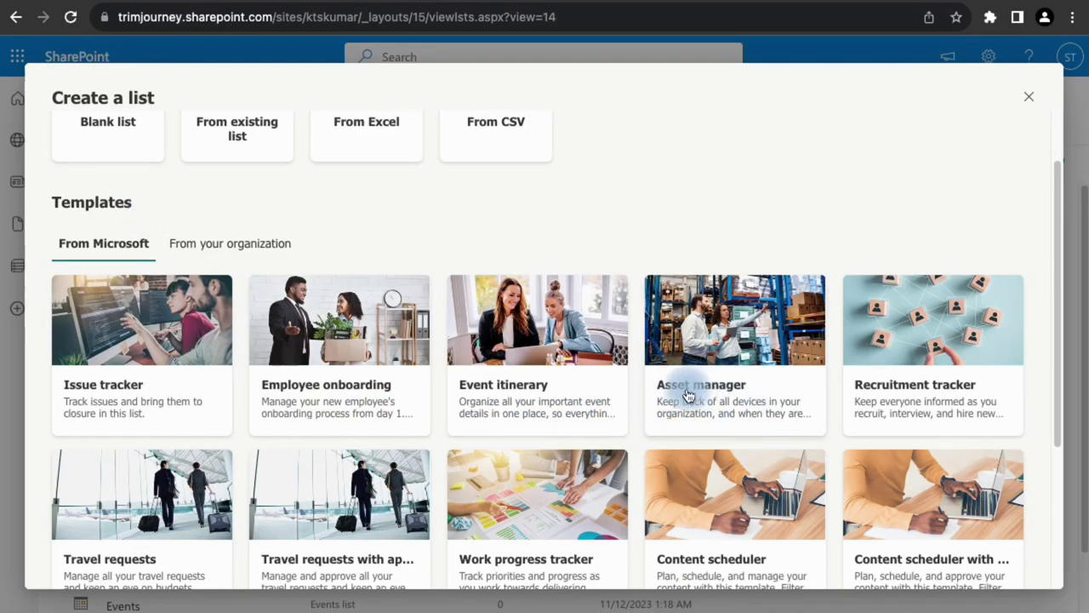
{"action": "left_click", "coordinate": [403, 5]}
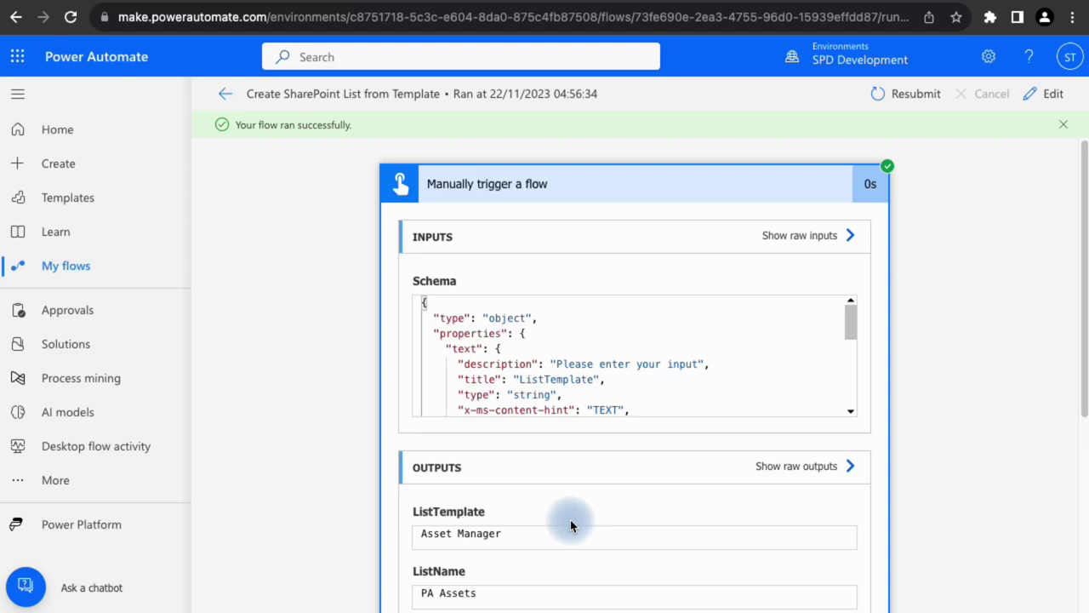
Run the flow again with ListTemplate 'Asset manager' and ListName 'PA Assets'.
{"action": "left_click", "coordinate": [224, 96]}
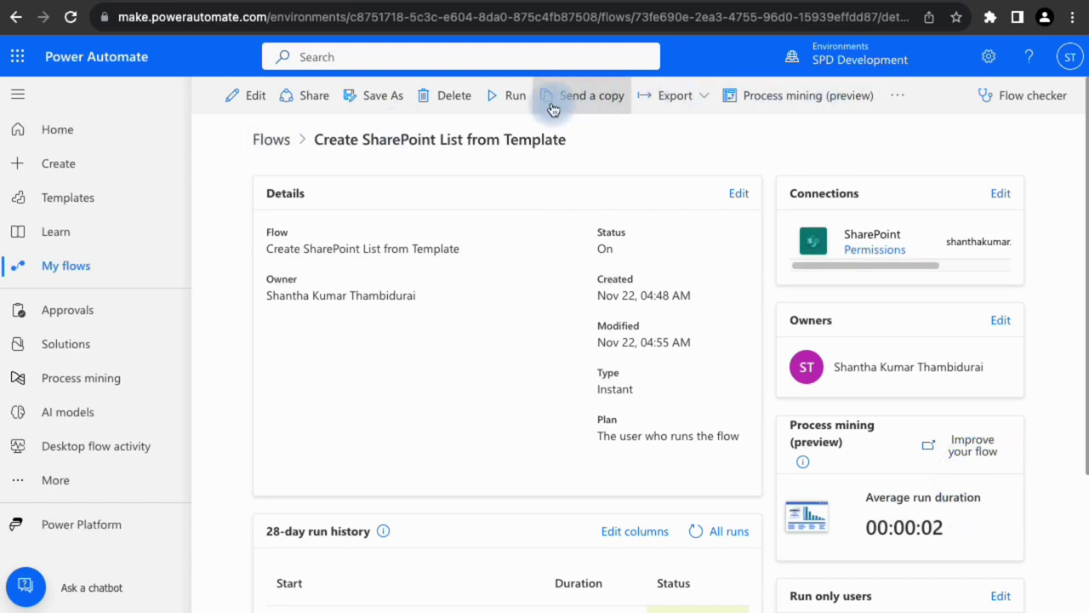
{"action": "left_click", "coordinate": [504, 100]}
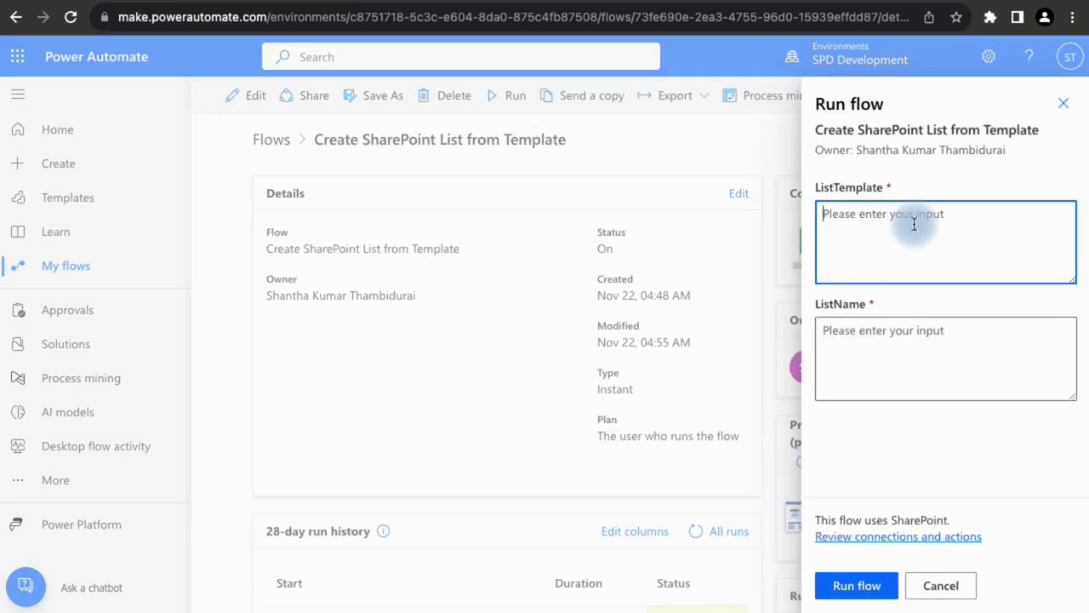
{"action": "left_click", "coordinate": [913, 224]}
{"action": "type", "text": "Asset man"}
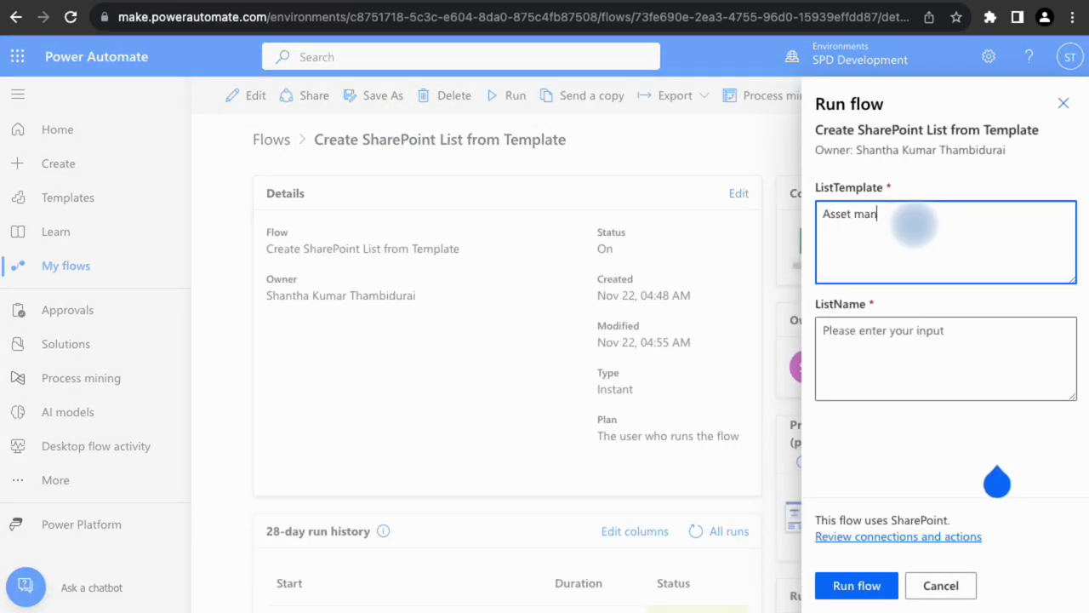
{"action": "type", "text": "ager"}
{"action": "left_click", "coordinate": [902, 343]}
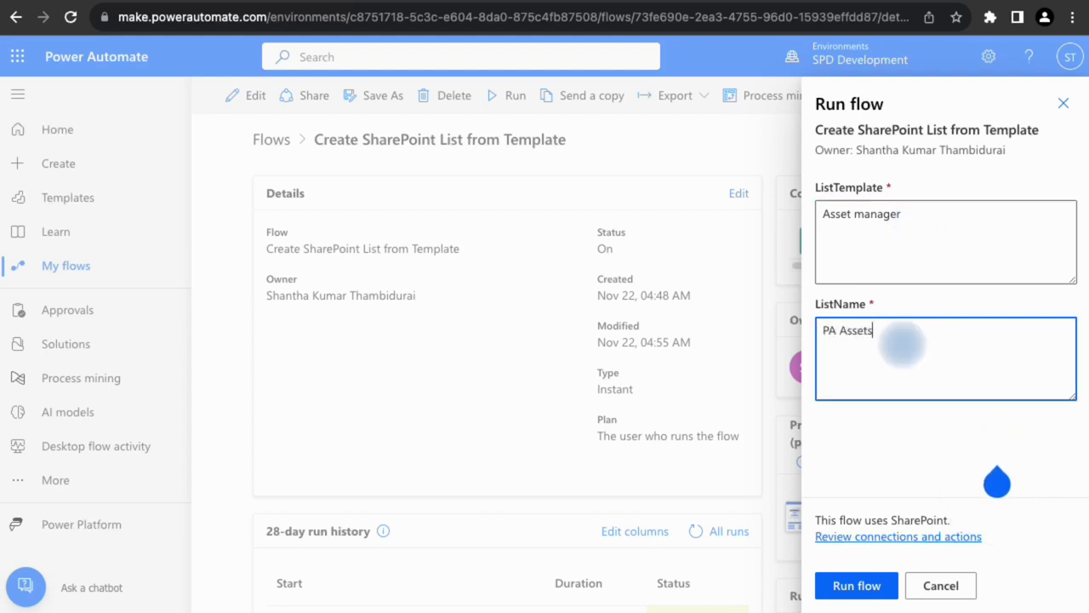
{"action": "left_click", "coordinate": [860, 586]}
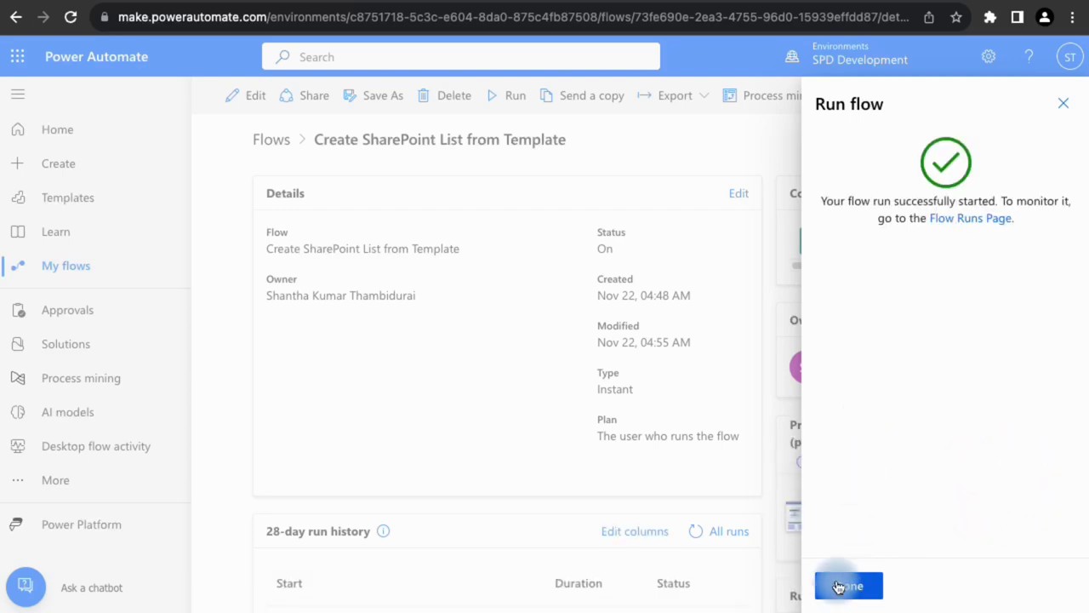
{"action": "left_click", "coordinate": [839, 586]}
{"action": "scroll", "coordinate": [469, 364], "scroll_direction": "down", "scroll_amount": 2}
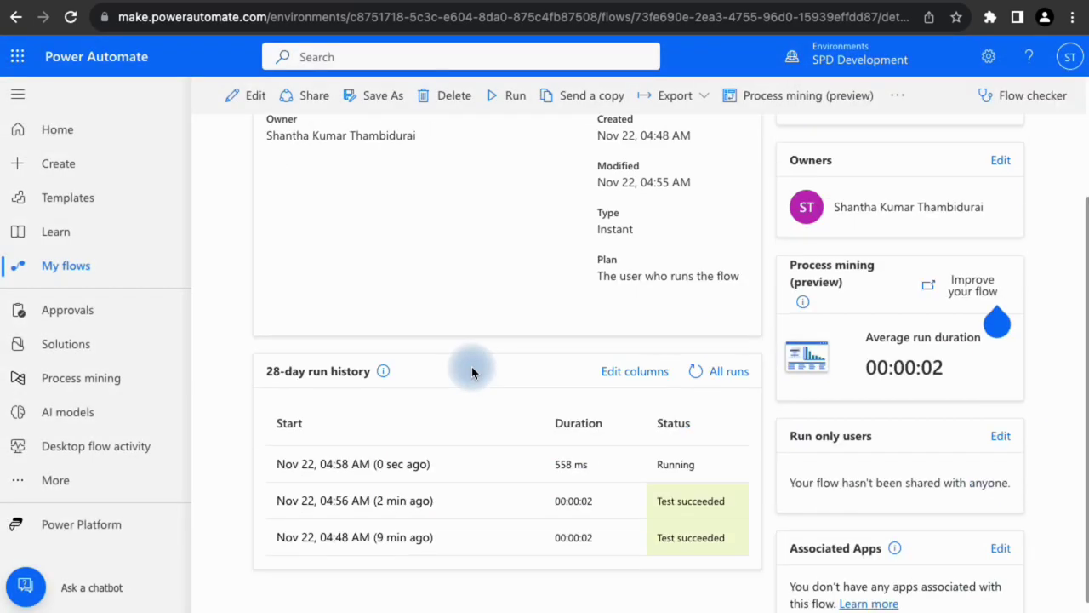
Open the newest run and check Filter array's Body for the Asset manager design.
{"action": "left_click", "coordinate": [377, 465]}
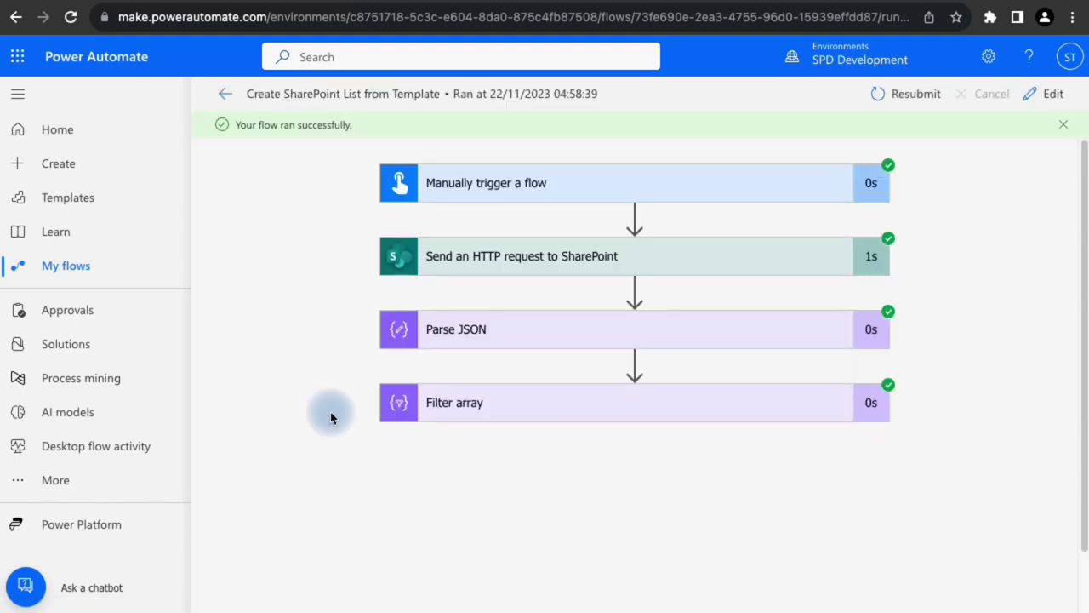
{"action": "scroll", "coordinate": [330, 411], "scroll_direction": "down", "scroll_amount": 5}
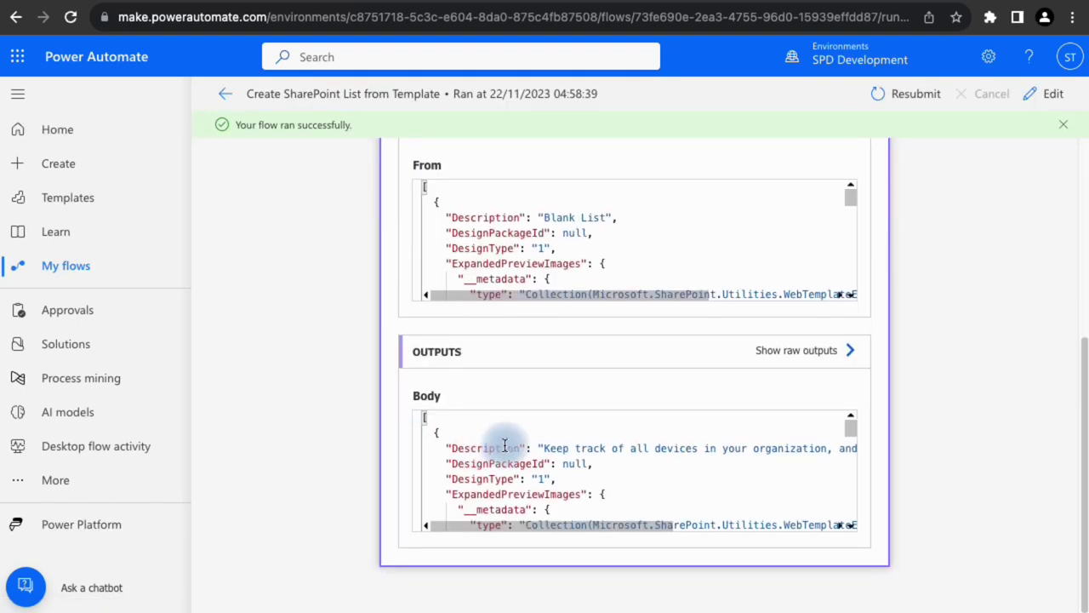
{"action": "scroll", "coordinate": [499, 445], "scroll_direction": "down", "scroll_amount": 3}
{"action": "scroll", "coordinate": [599, 470], "scroll_direction": "up", "scroll_amount": 5}
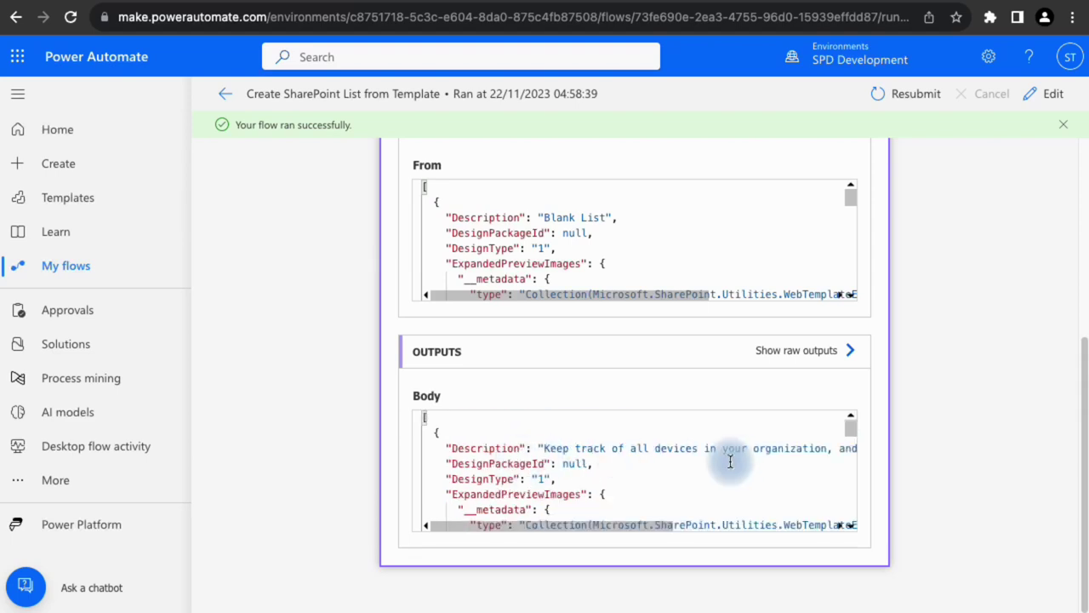
{"action": "left_click", "coordinate": [593, 463]}
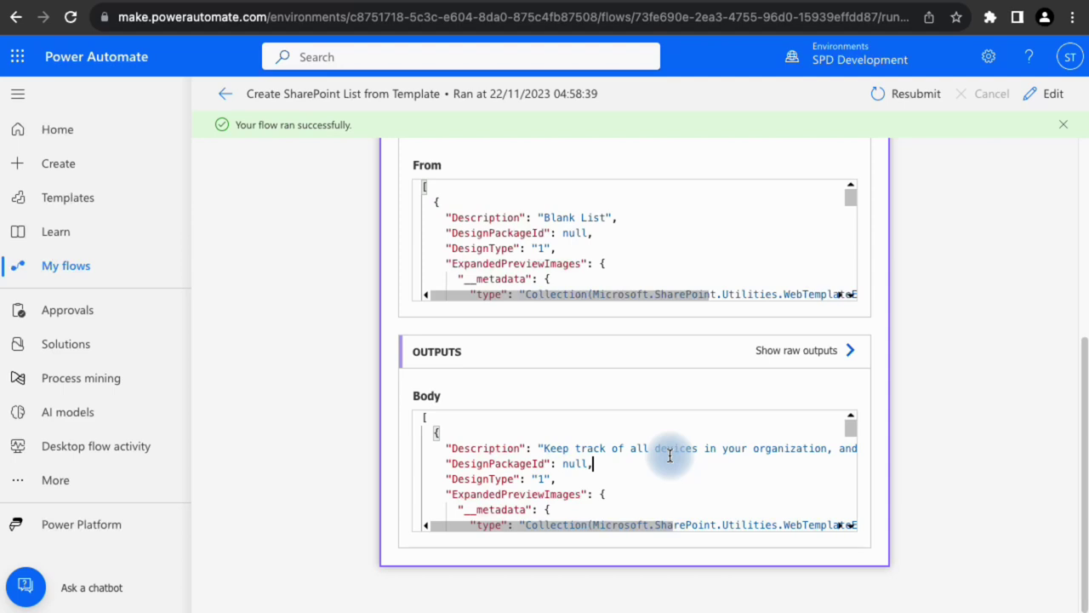
{"action": "scroll", "coordinate": [340, 389], "scroll_direction": "up", "scroll_amount": 4}
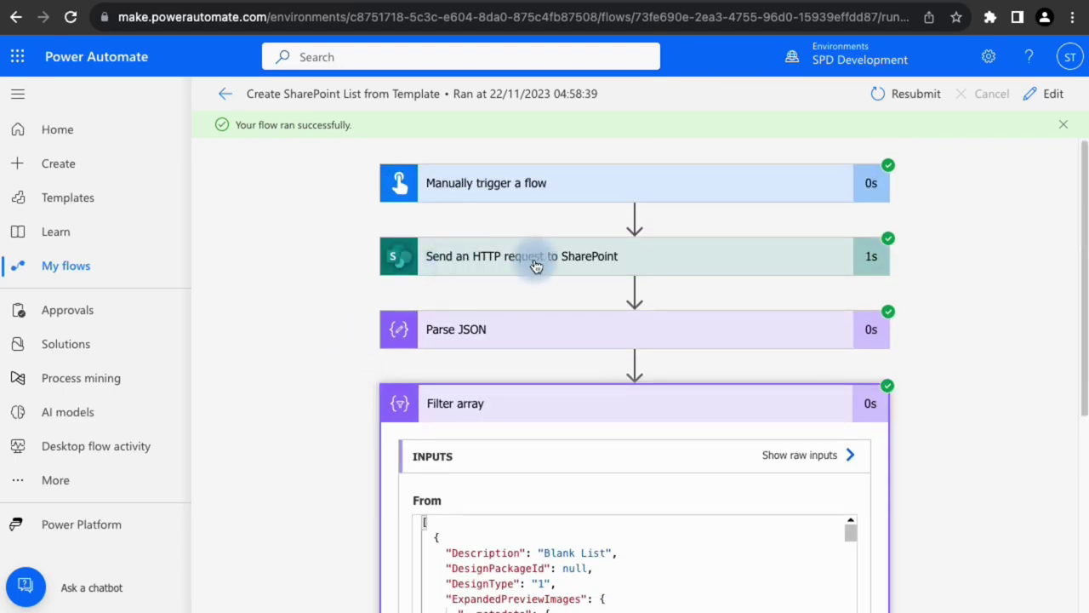
Add a SharePoint 'Send an HTTP request' action after the Filter array step.
{"action": "left_click", "coordinate": [507, 416]}
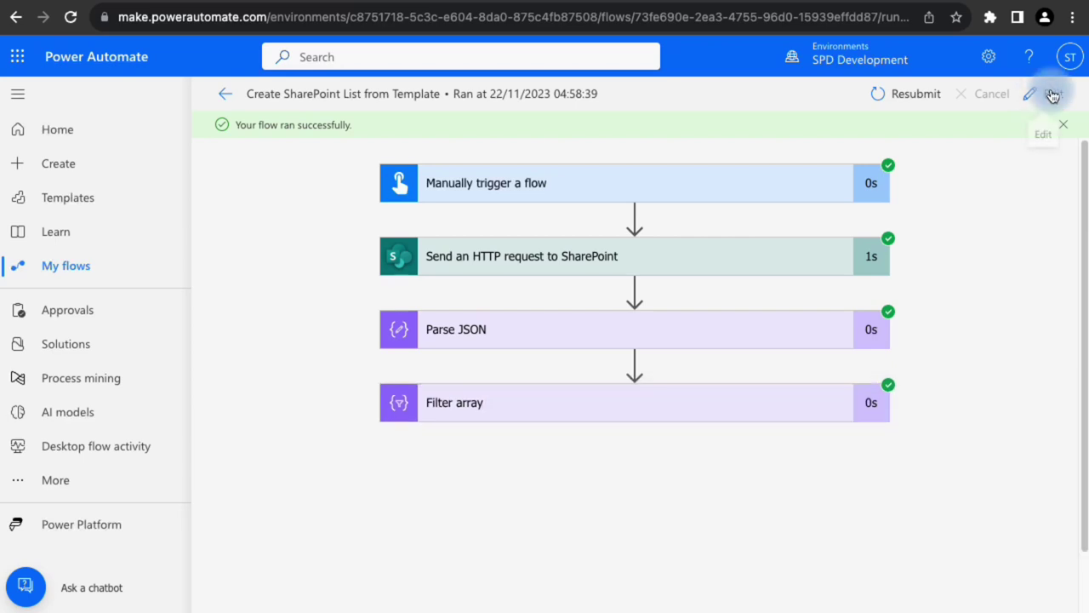
{"action": "left_click", "coordinate": [1044, 94]}
{"action": "left_click", "coordinate": [809, 284]}
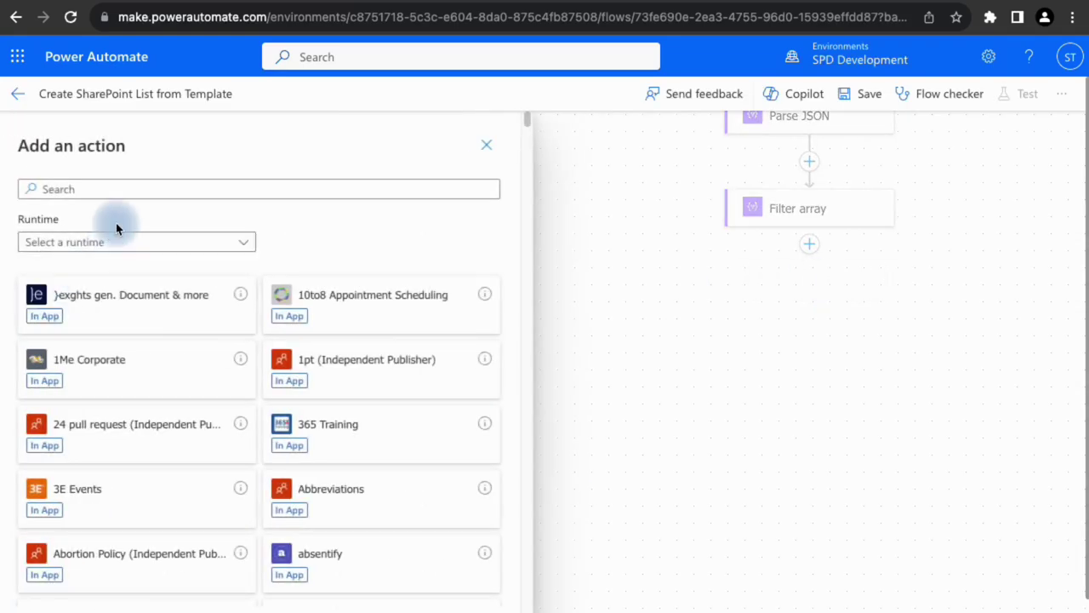
{"action": "left_click", "coordinate": [111, 188]}
{"action": "type", "text": "send"}
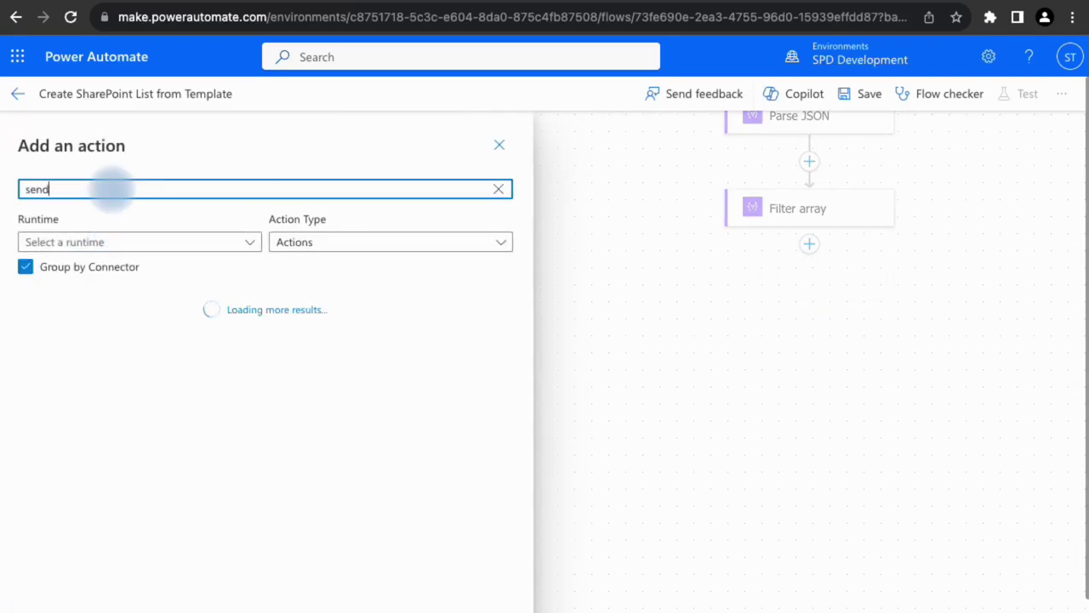
{"action": "type", "text": " http"}
{"action": "scroll", "coordinate": [125, 341], "scroll_direction": "down", "scroll_amount": 3}
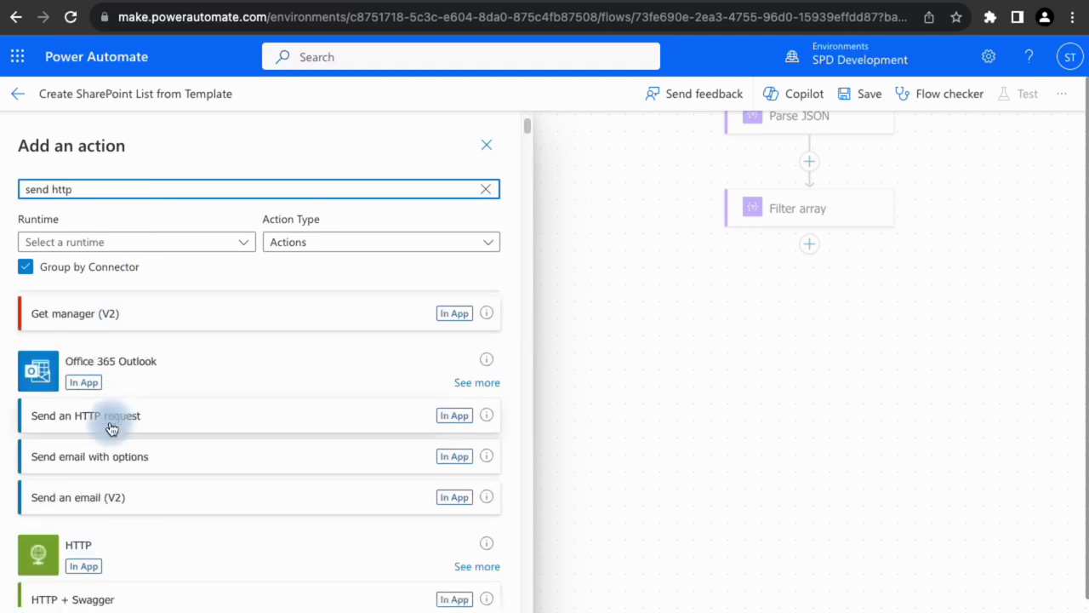
{"action": "left_click", "coordinate": [114, 374]}
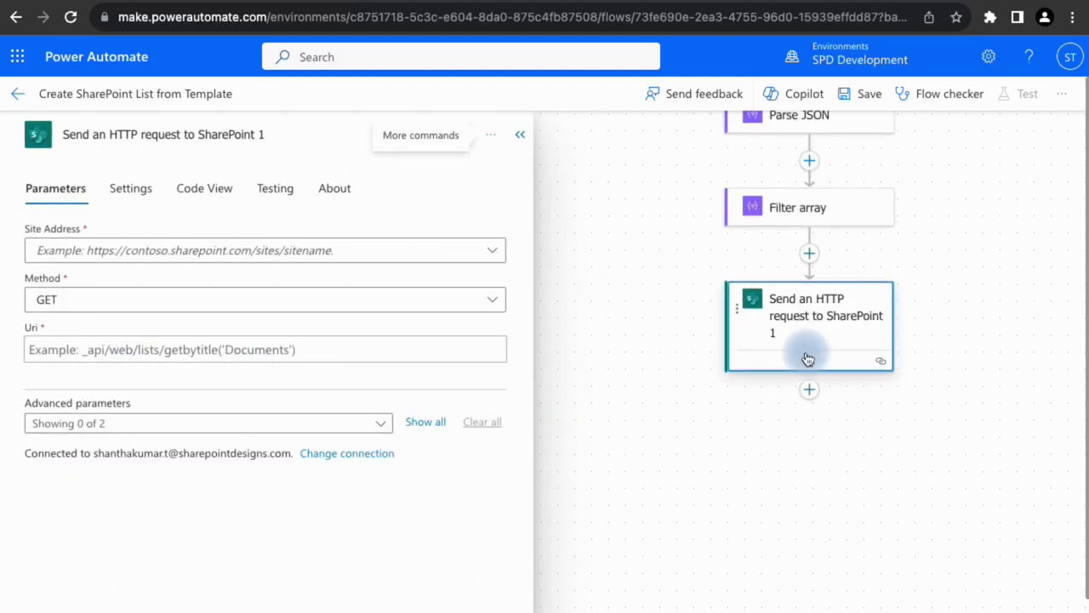
Point the request at the first site as a POST to the pasted ApplyListDesign Uri.
{"action": "left_click", "coordinate": [496, 252]}
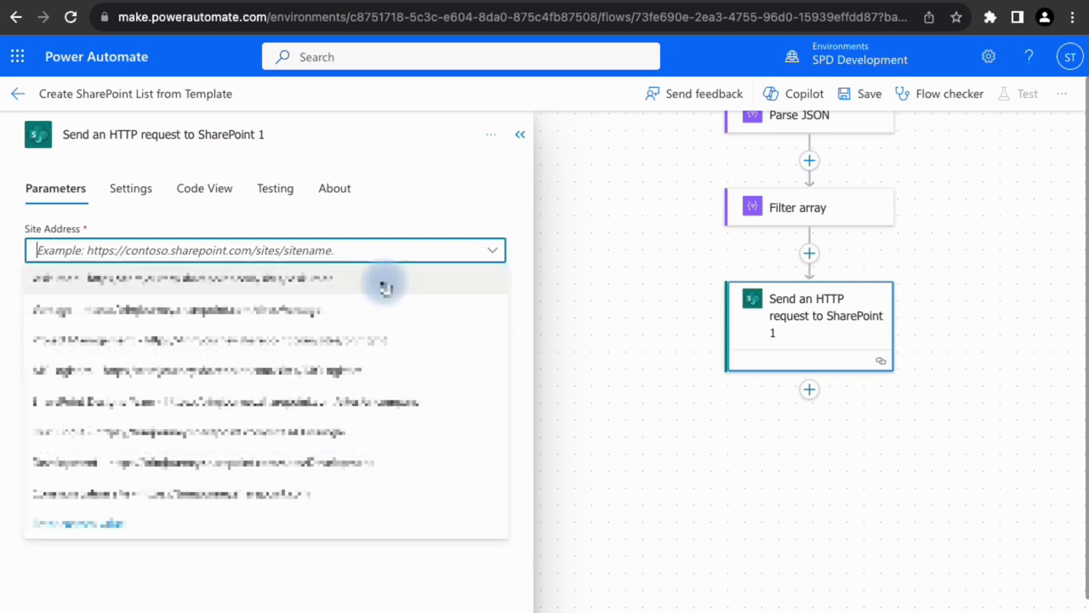
{"action": "left_click", "coordinate": [273, 278]}
{"action": "left_click", "coordinate": [487, 301]}
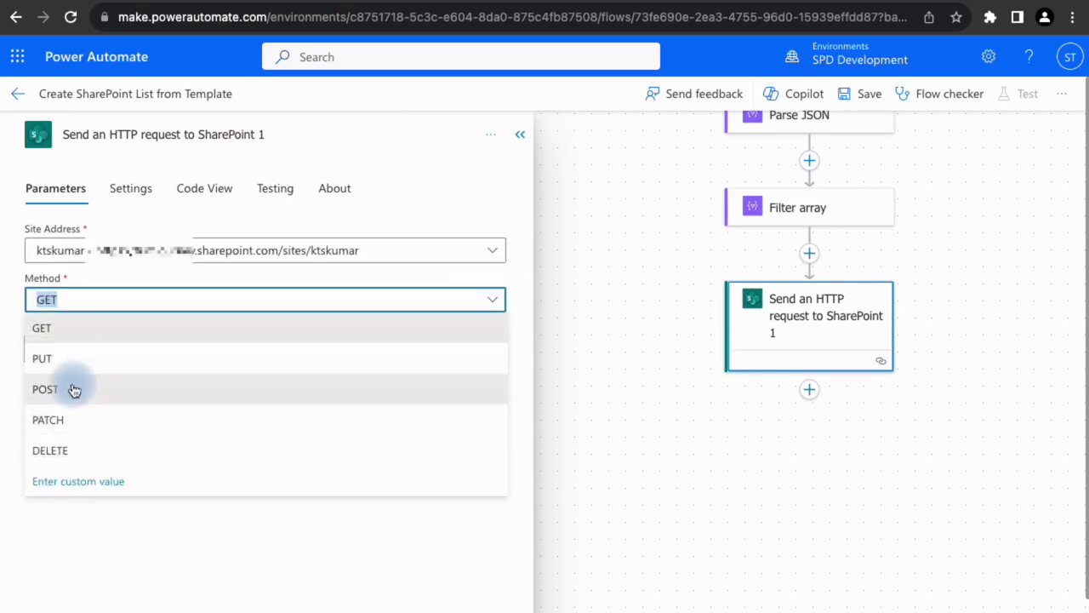
{"action": "left_click", "coordinate": [73, 388]}
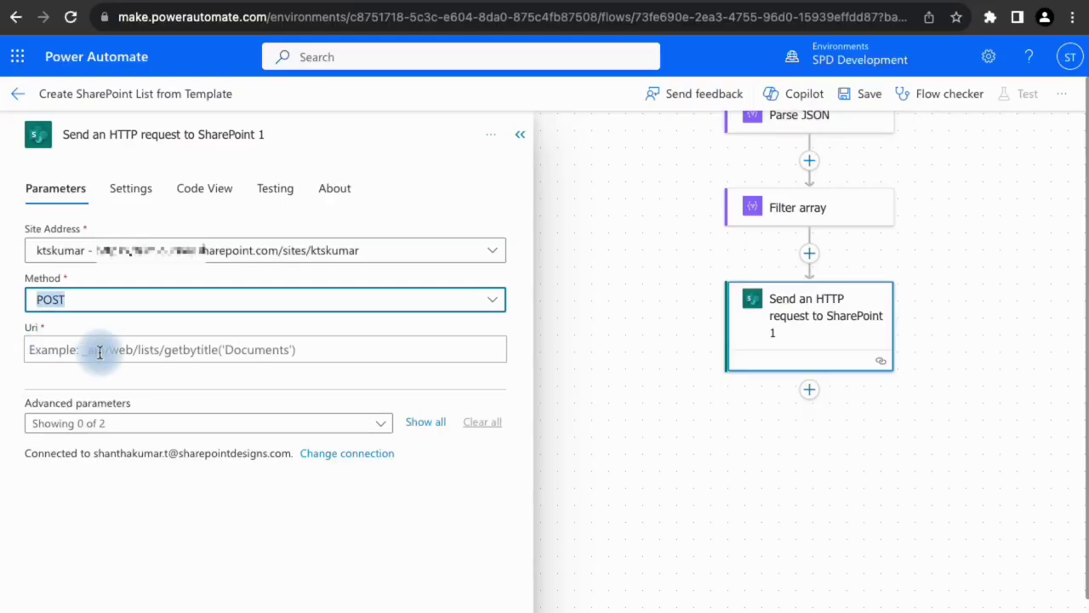
{"action": "left_click", "coordinate": [97, 349]}
{"action": "type", "text": "_api/Microsoft.Sharepoint.Utilities.WebTemplateExtensions.SiteScriptUtility.ApplyListDesign()"}
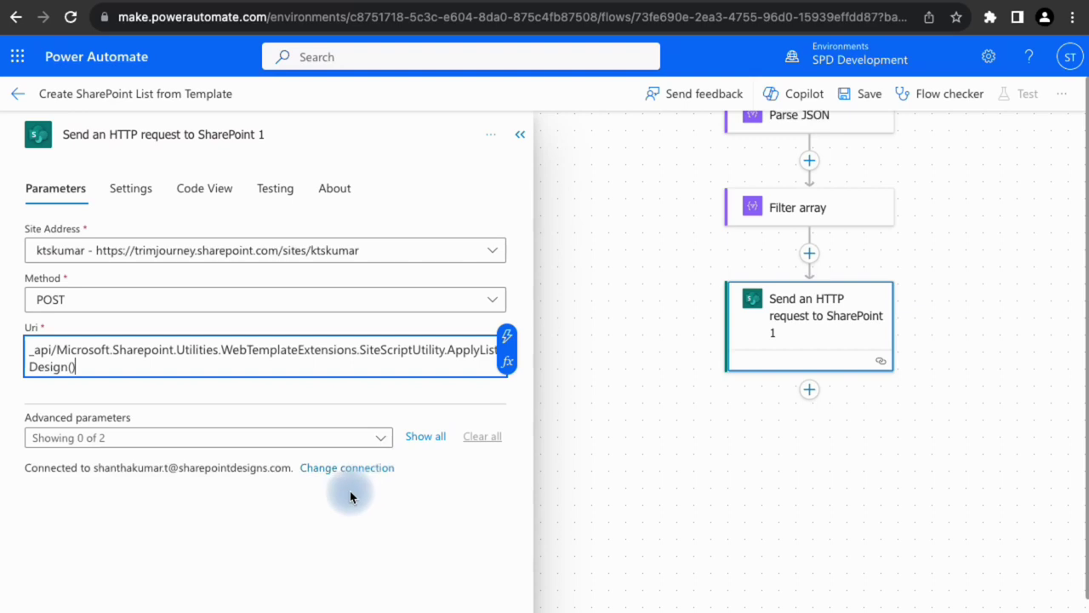
Add the Body parameter and select the ApplyListDesign.json template in VS Code.
{"action": "left_click", "coordinate": [382, 444]}
{"action": "left_click", "coordinate": [44, 497]}
{"action": "left_click", "coordinate": [82, 536]}
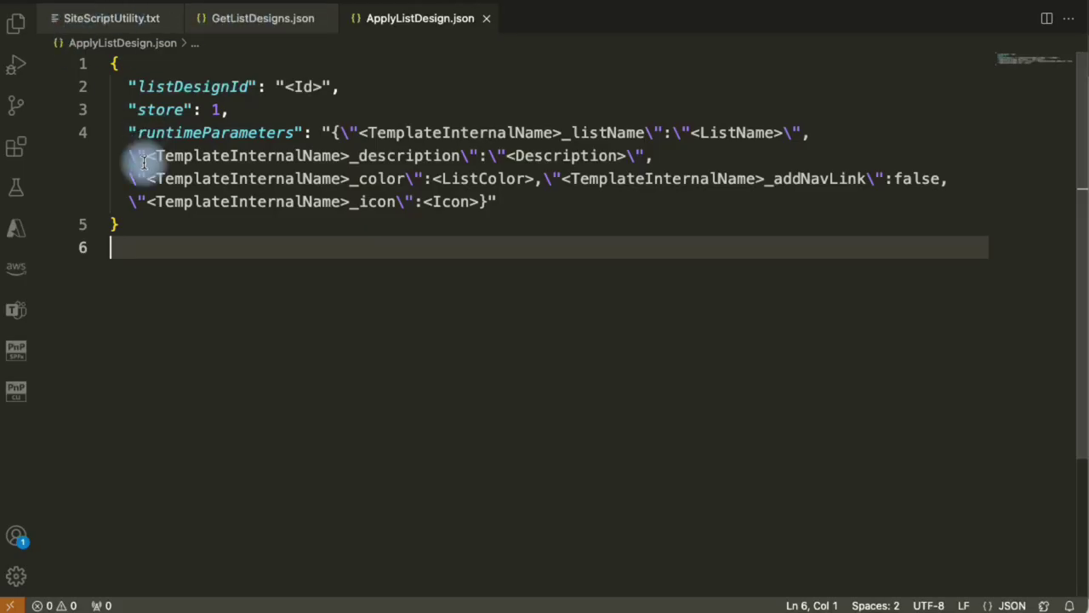
{"action": "left_click_drag", "start_coordinate": [119, 225], "coordinate": [95, 88]}
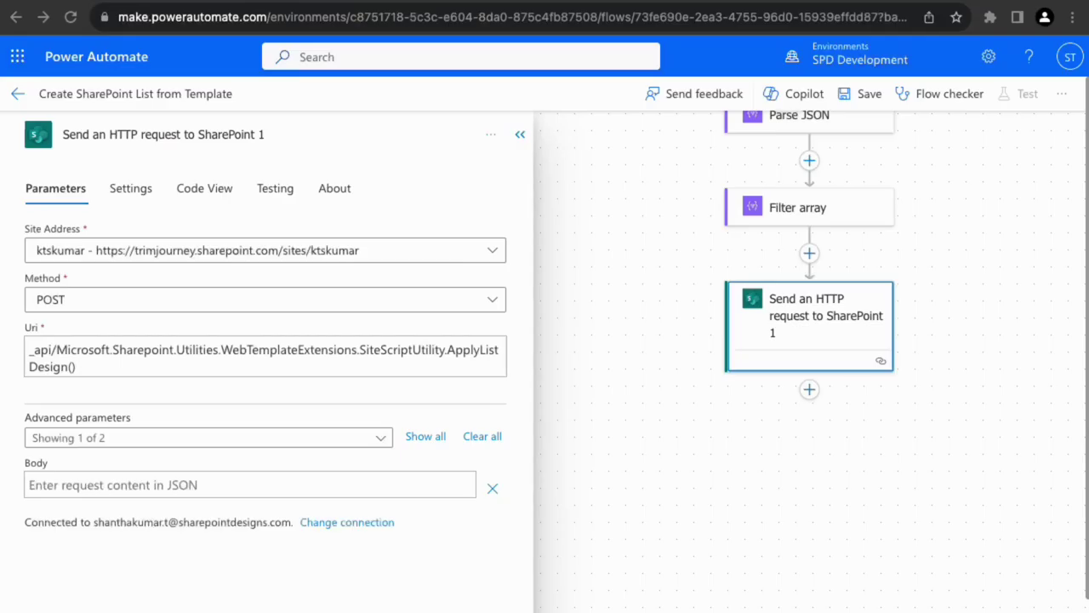
Paste the JSON template into Body and insert the design's Id as listDesignId.
{"action": "left_click", "coordinate": [139, 486]}
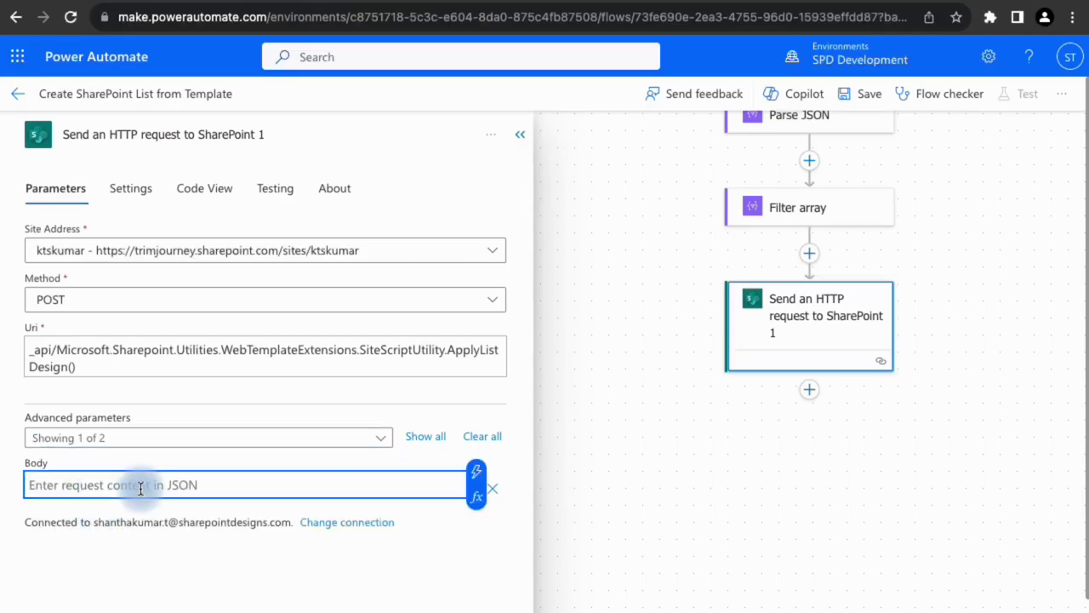
{"action": "type", "text": "{ \"listDesignId\": \"<Id>\", \"store\": 1, \"runtimeParameters\": \"{\\\"<TemplateInternalName>_listName\\\":\\\"<ListName>\\\",\\\"<TemplateInternalName>_description\\\":\\\"<Description>\\\",\\\"<TemplateInternalName>_color\\\":<ListColor>,\\\"<TemplateInternalName>_addNavLink\\\":false,\\\"<TemplateInternalName>_icon\\\":<Icon>}\"}"}
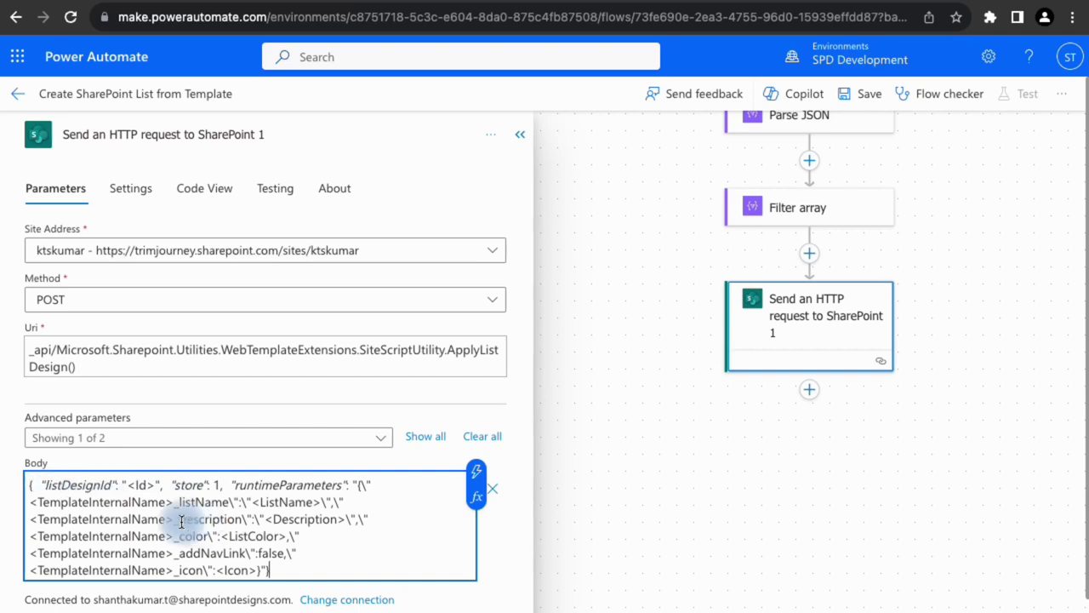
{"action": "double_click", "coordinate": [136, 485]}
{"action": "key", "text": "/"}
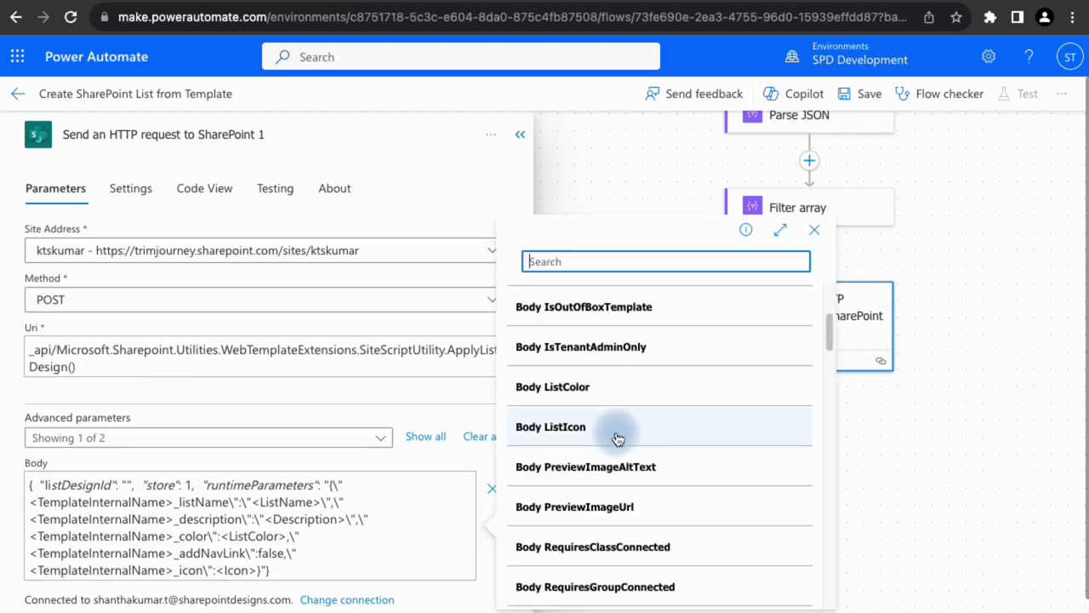
{"action": "scroll", "coordinate": [619, 441], "scroll_direction": "down", "scroll_amount": 2}
{"action": "scroll", "coordinate": [619, 441], "scroll_direction": "up", "scroll_amount": 5}
{"action": "left_click", "coordinate": [593, 382]}
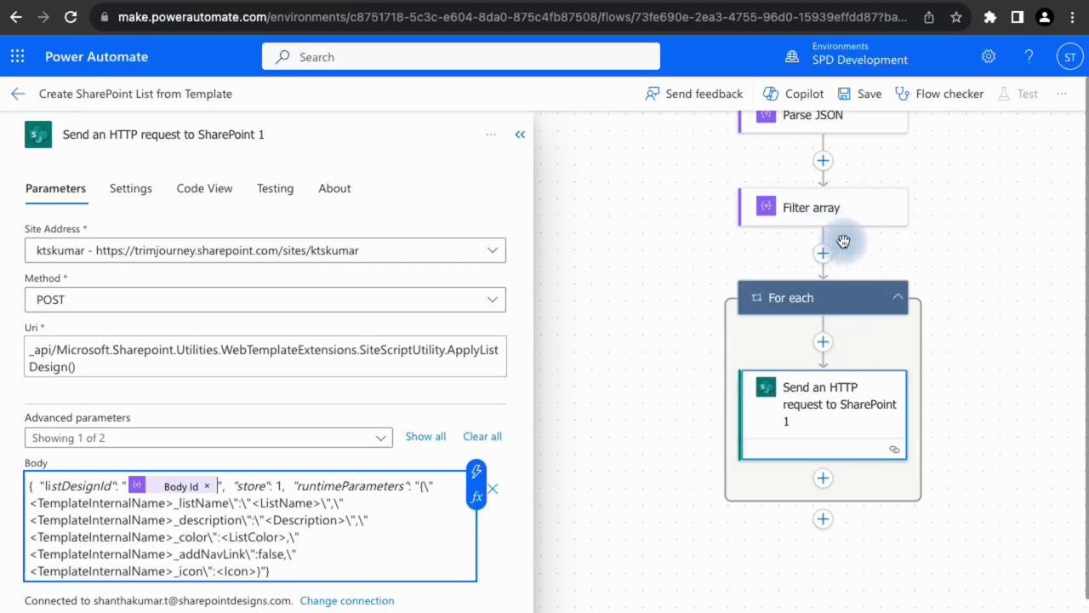
Replace the list-name placeholders with InternalName and the flow's ListName input.
{"action": "left_click_drag", "start_coordinate": [174, 503], "coordinate": [30, 507]}
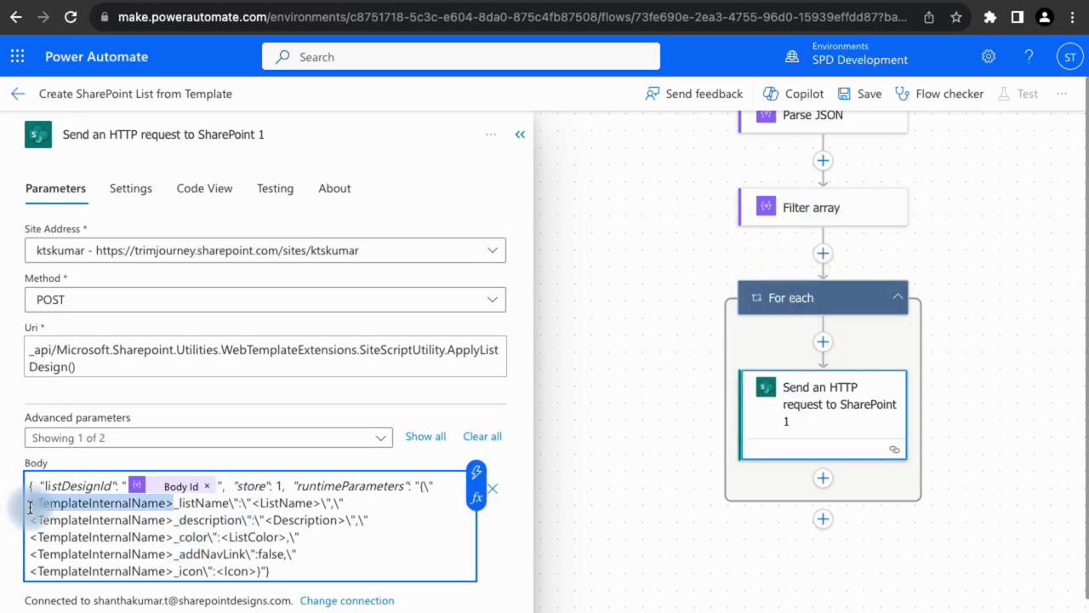
{"action": "key", "text": "BackSpace"}
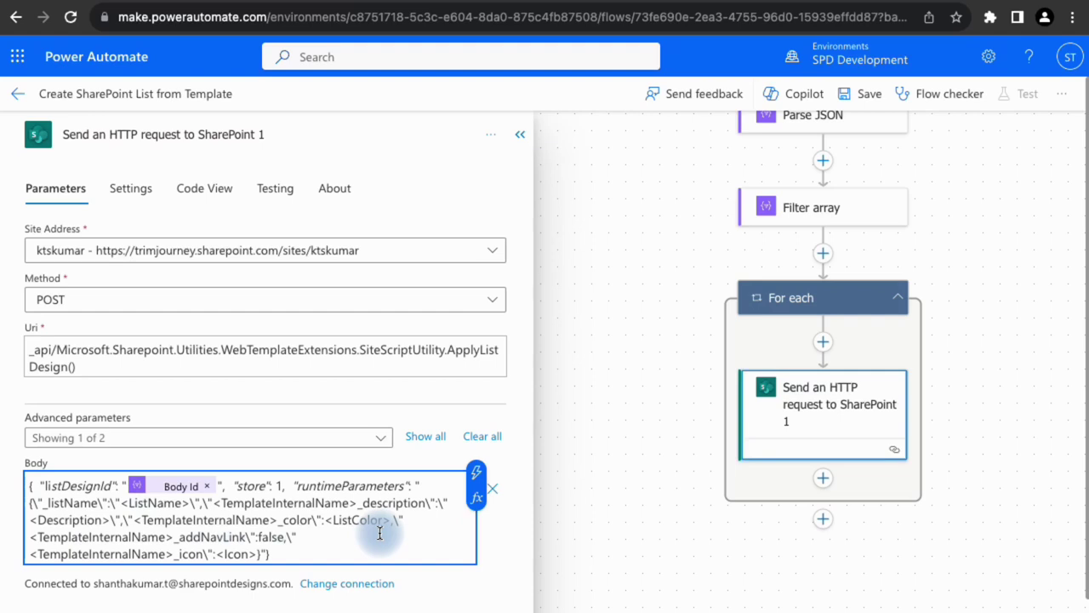
{"action": "left_click", "coordinate": [476, 472]}
{"action": "left_click", "coordinate": [613, 483]}
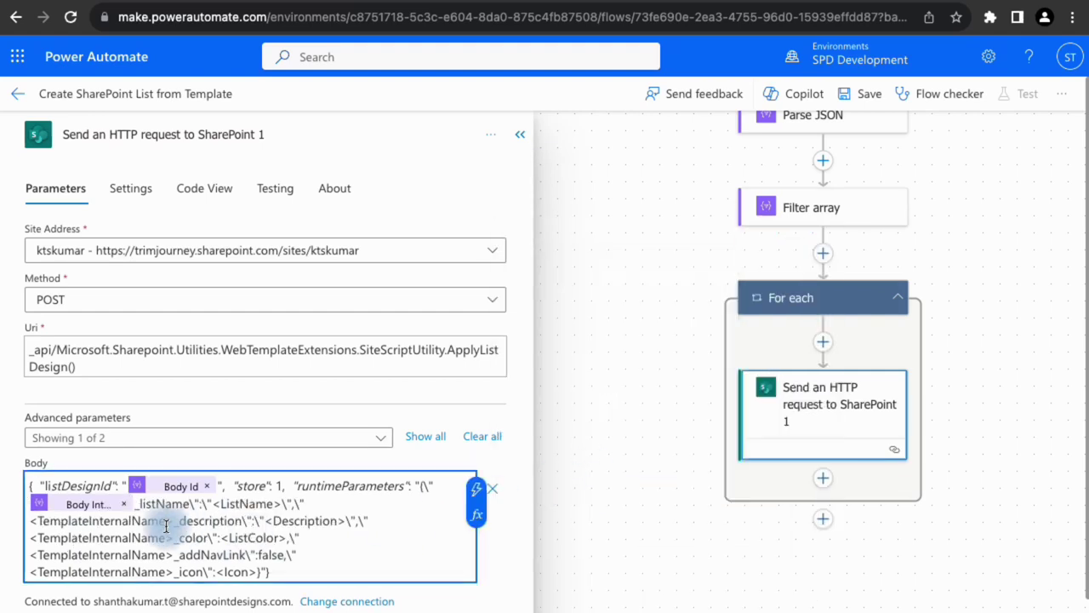
{"action": "left_click_drag", "start_coordinate": [213, 504], "coordinate": [276, 507]}
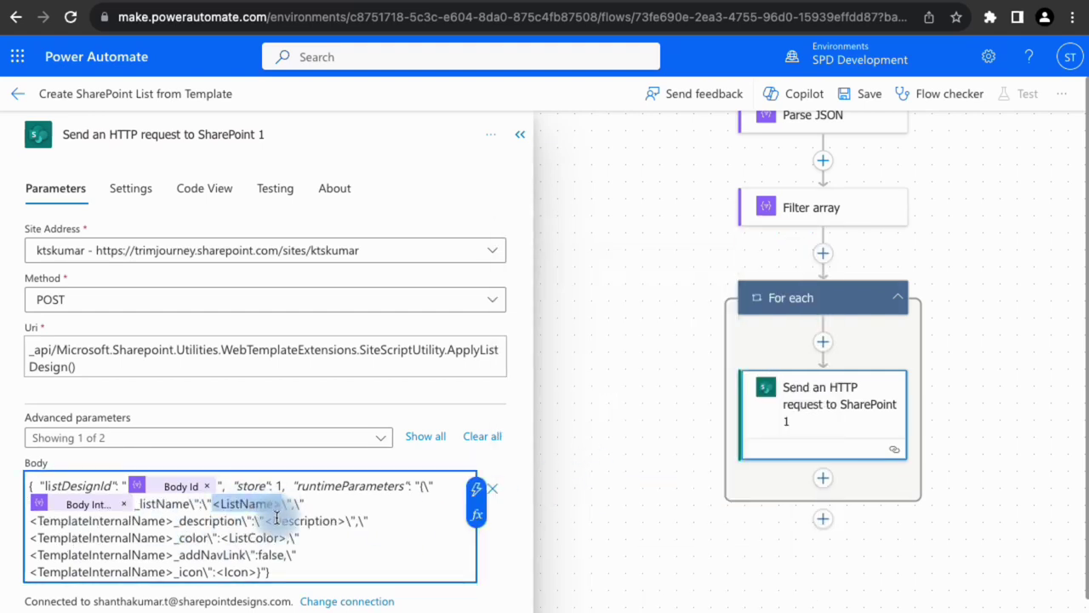
{"action": "key", "text": "BackSpace"}
{"action": "left_click", "coordinate": [475, 490]}
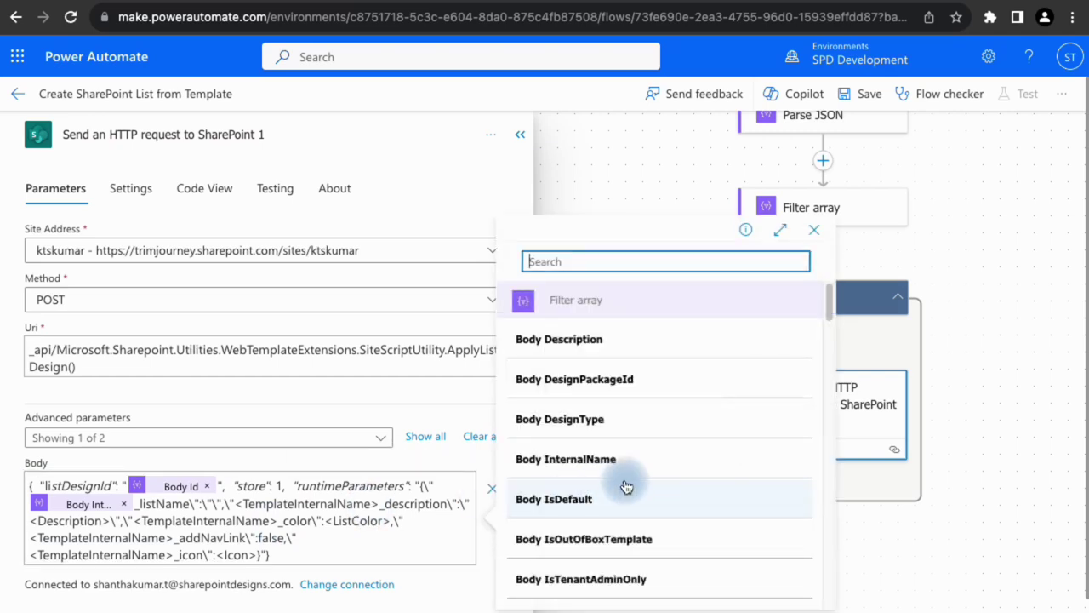
{"action": "scroll", "coordinate": [634, 489], "scroll_direction": "down", "scroll_amount": 10}
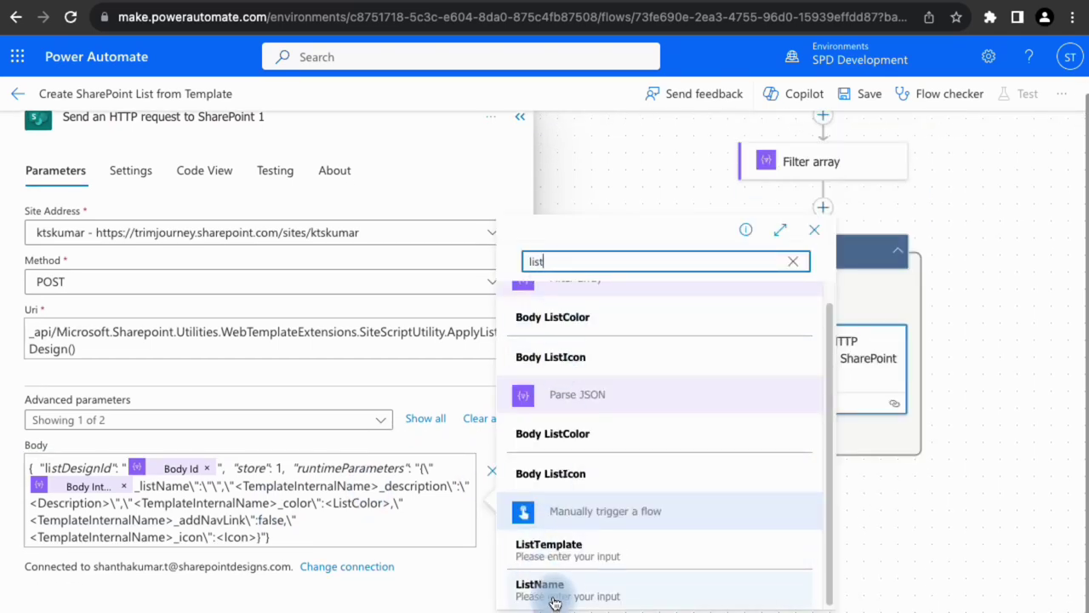
{"action": "left_click", "coordinate": [545, 588]}
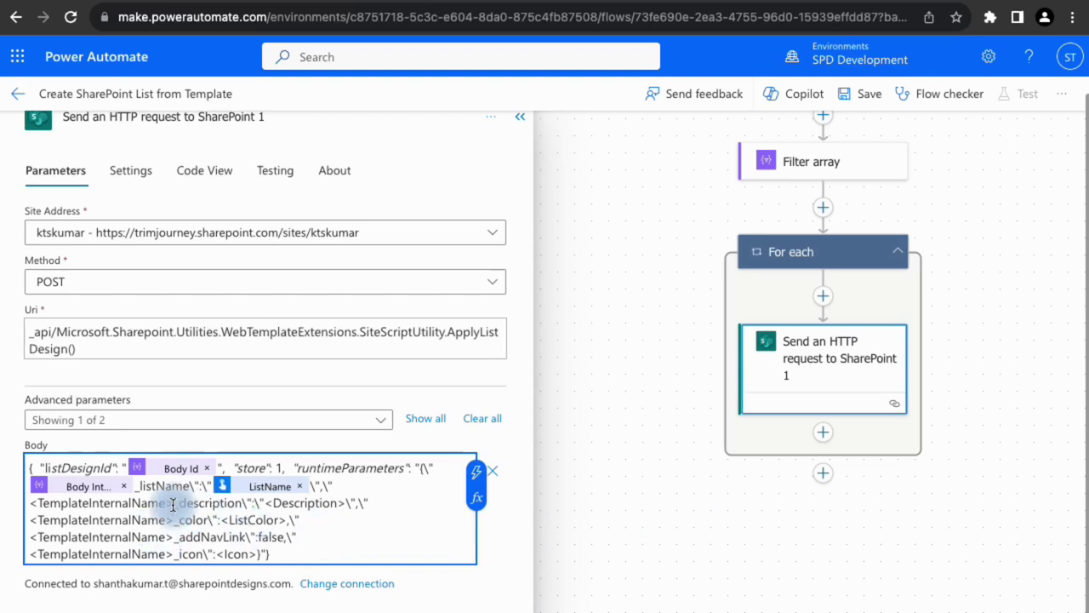
Insert InternalName in place of the placeholders before _description and _addNavLink.
{"action": "left_click_drag", "start_coordinate": [174, 503], "coordinate": [59, 504]}
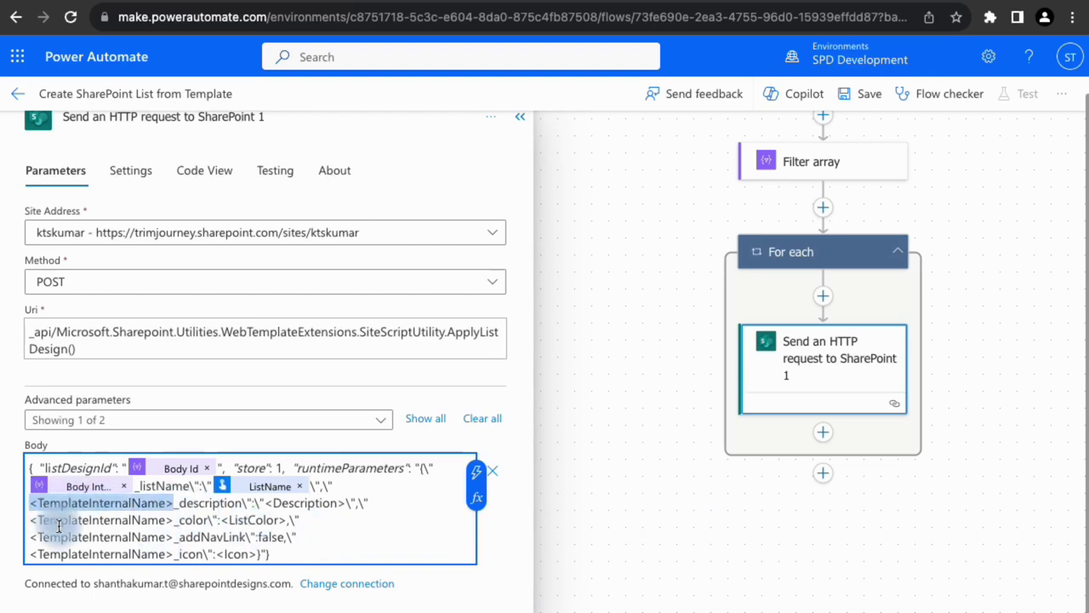
{"action": "key", "text": "BackSpace"}
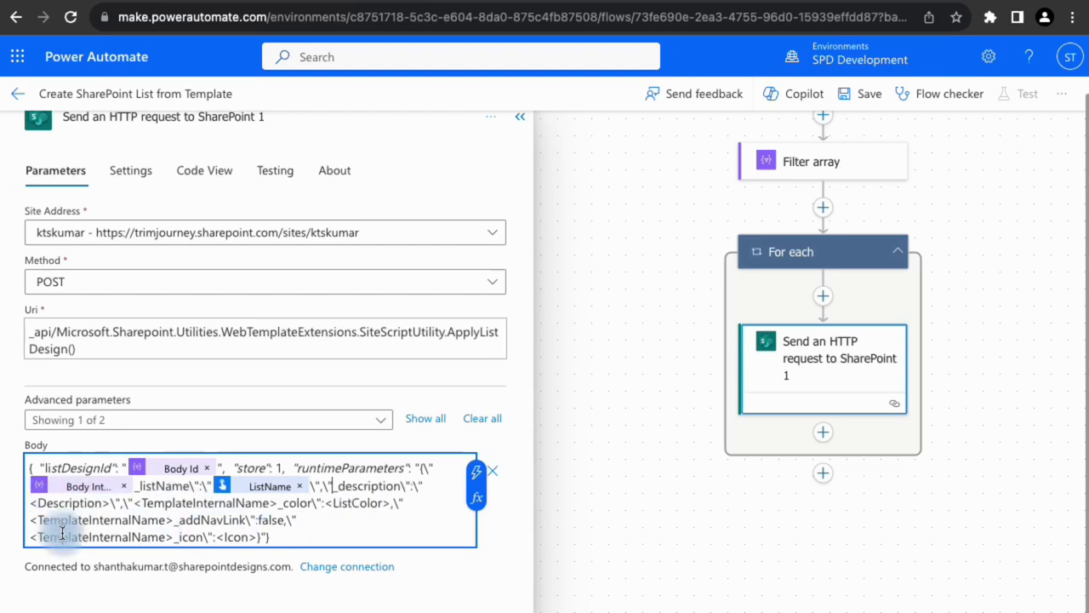
{"action": "left_click", "coordinate": [476, 472]}
{"action": "type", "text": "inter"}
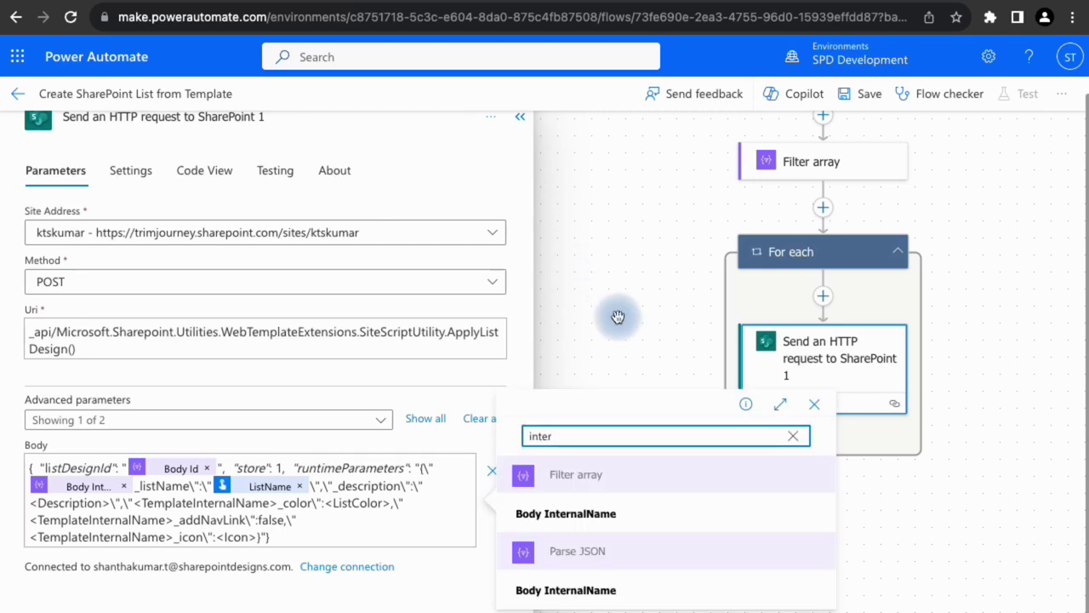
{"action": "left_click", "coordinate": [604, 515]}
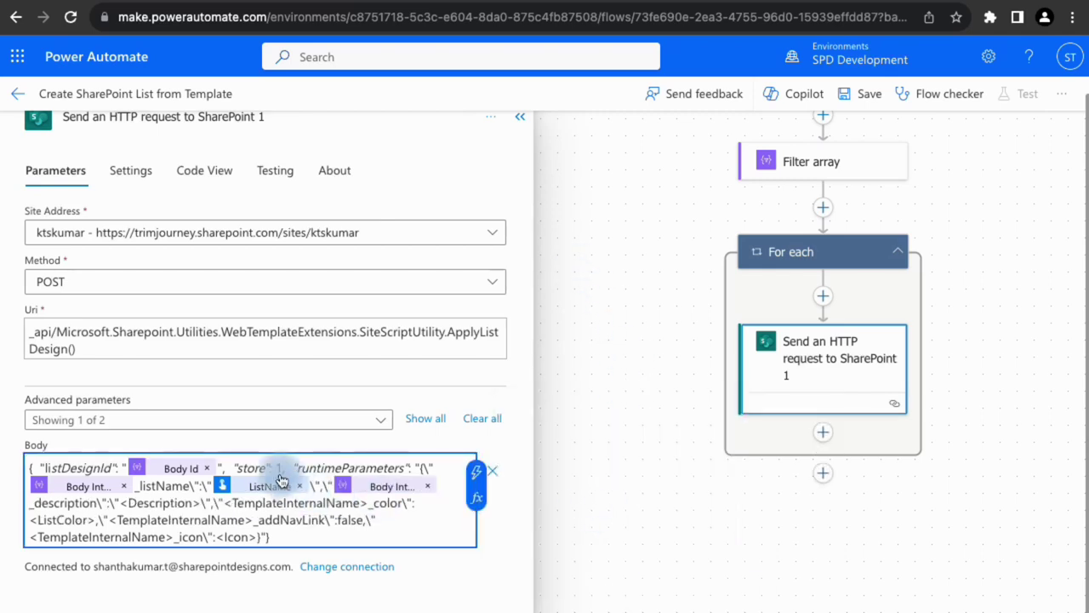
{"action": "key", "text": "ctrl+v"}
{"action": "left_click_drag", "start_coordinate": [173, 521], "coordinate": [24, 527]}
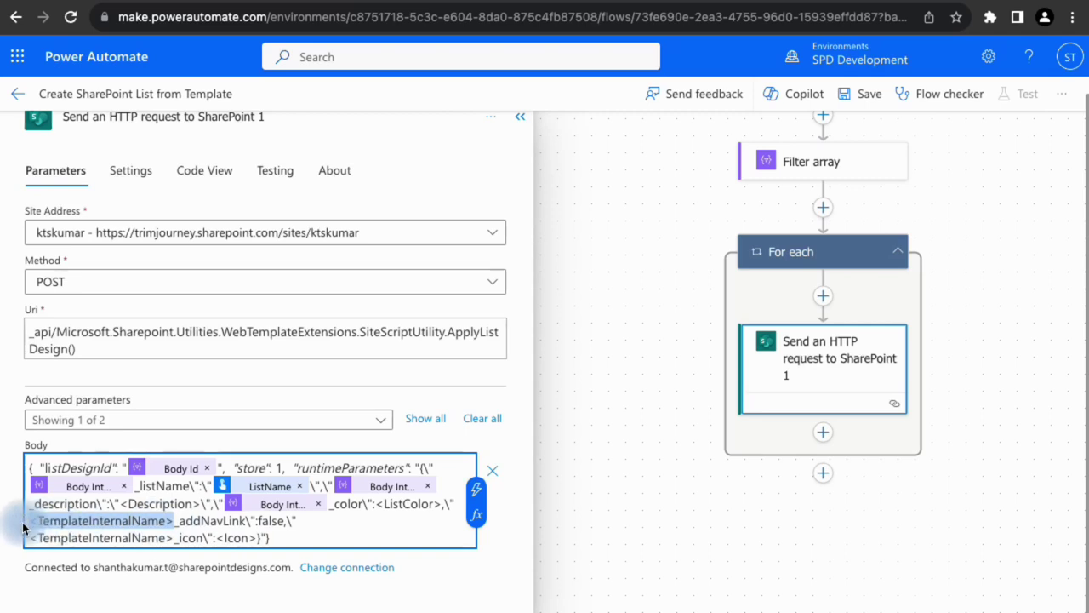
{"action": "key", "text": "BackSpace"}
{"action": "left_click", "coordinate": [476, 489]}
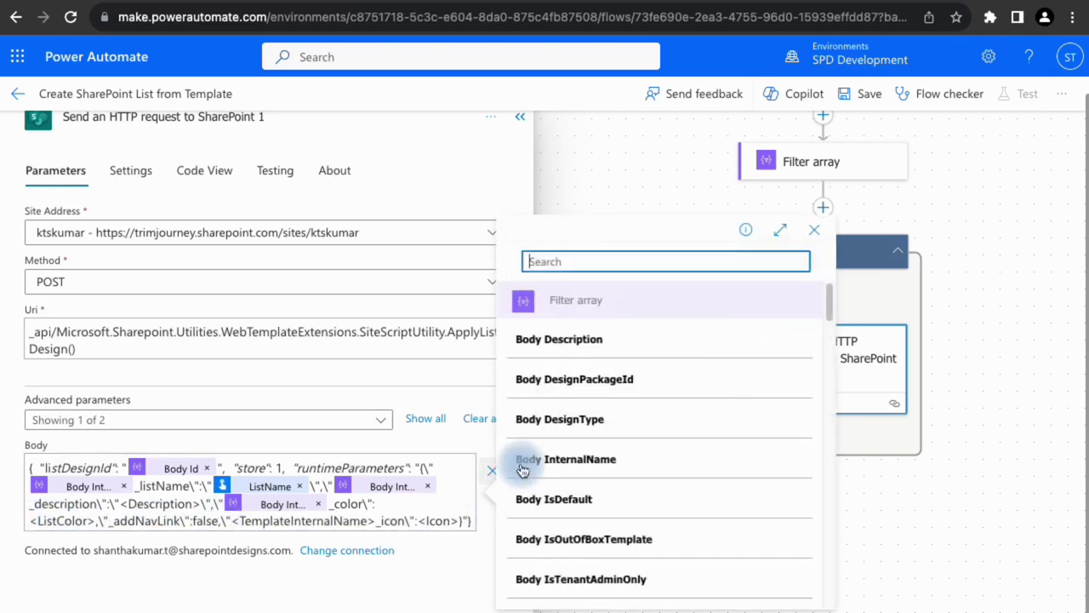
{"action": "left_click", "coordinate": [544, 457]}
Insert InternalName before _icon and replace the <Icon> placeholder with ListIcon.
{"action": "left_click_drag", "start_coordinate": [327, 520], "coordinate": [400, 525]}
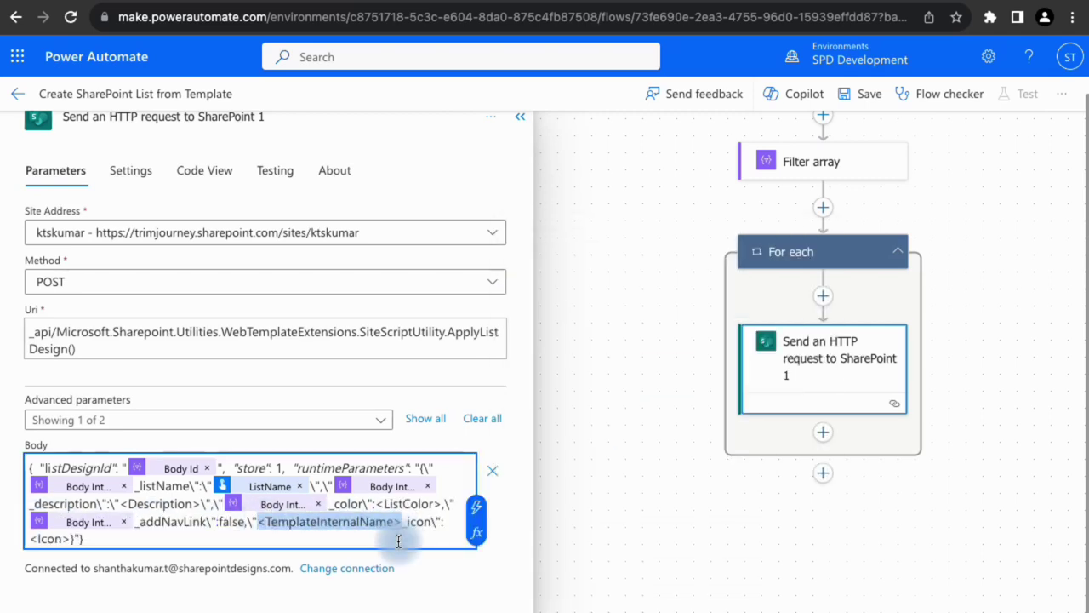
{"action": "key", "text": "BackSpace"}
{"action": "left_click", "coordinate": [479, 508]}
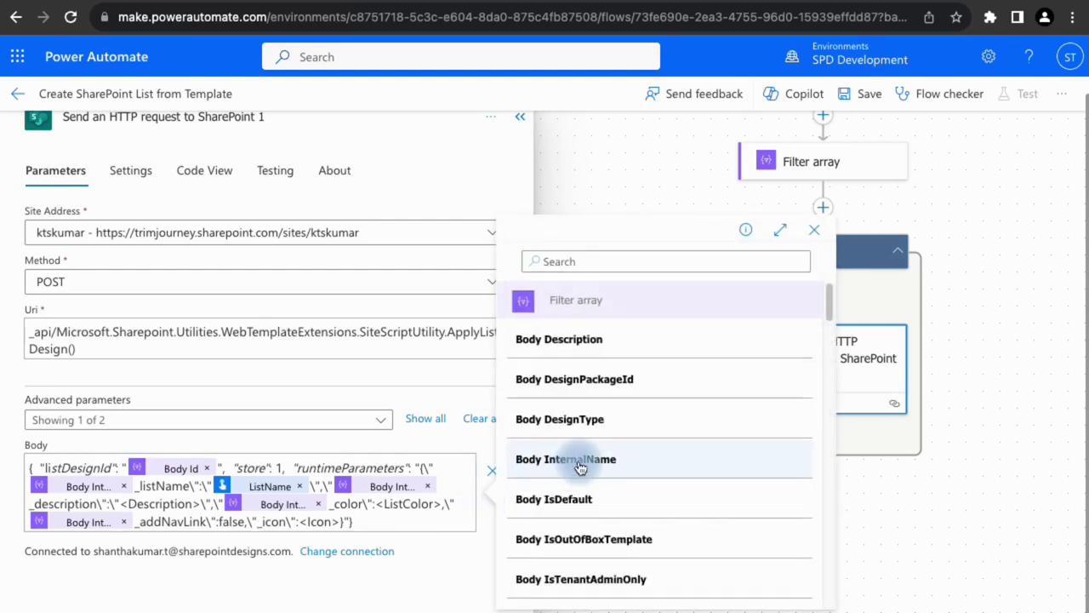
{"action": "left_click", "coordinate": [579, 463]}
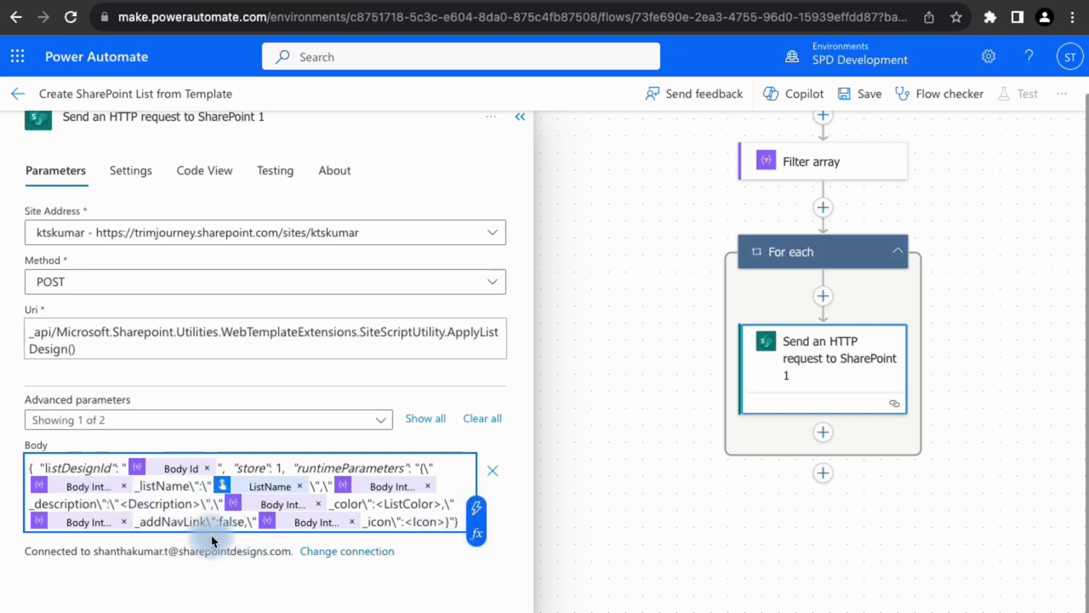
{"action": "left_click_drag", "start_coordinate": [363, 522], "coordinate": [449, 522]}
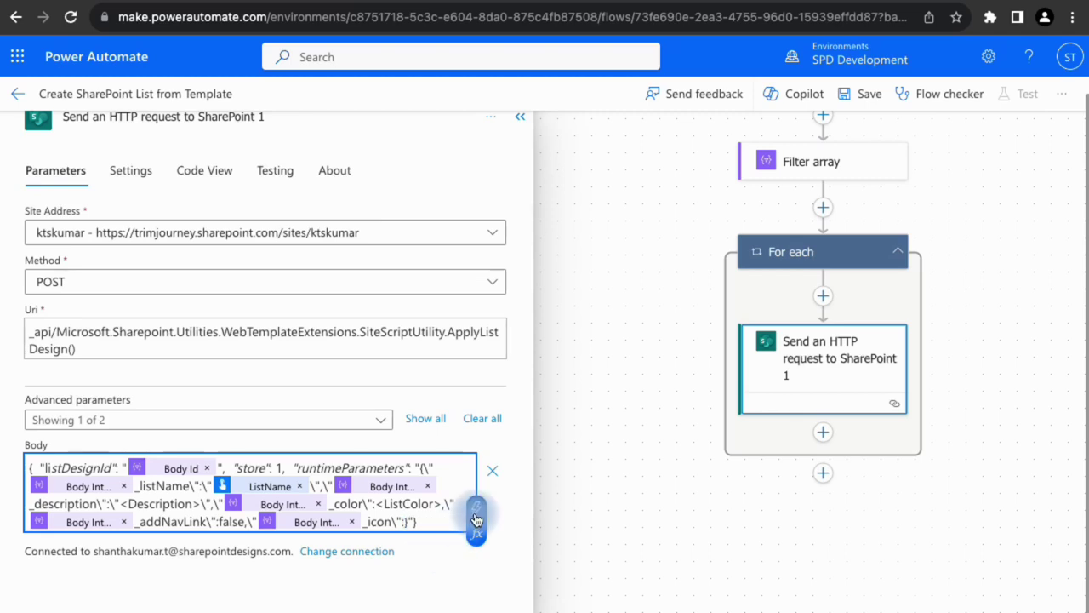
{"action": "left_click", "coordinate": [475, 508]}
{"action": "scroll", "coordinate": [584, 498], "scroll_direction": "down", "scroll_amount": 3}
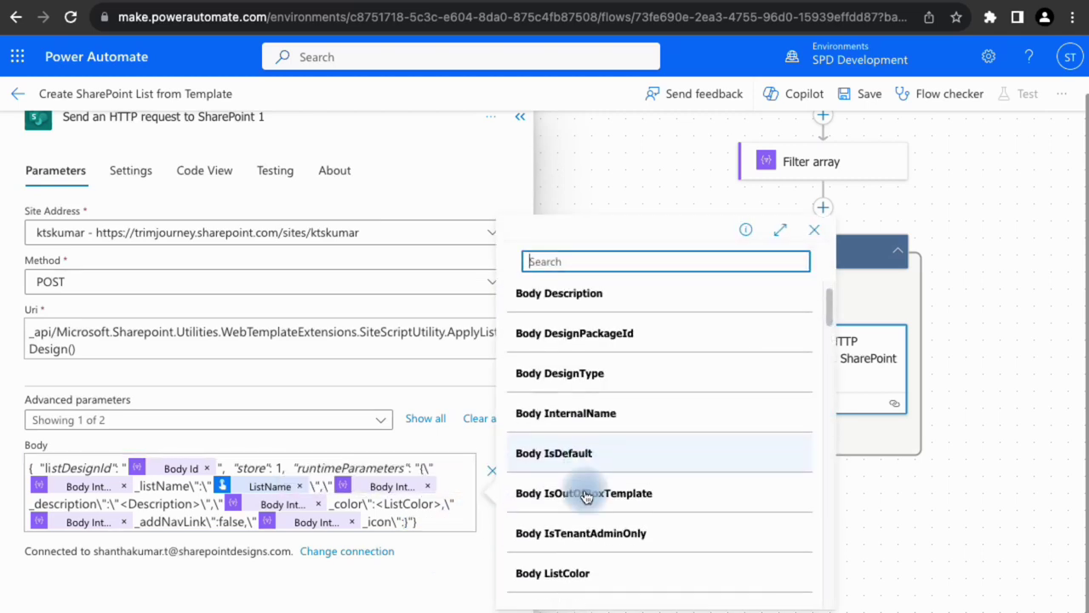
{"action": "left_click", "coordinate": [576, 536]}
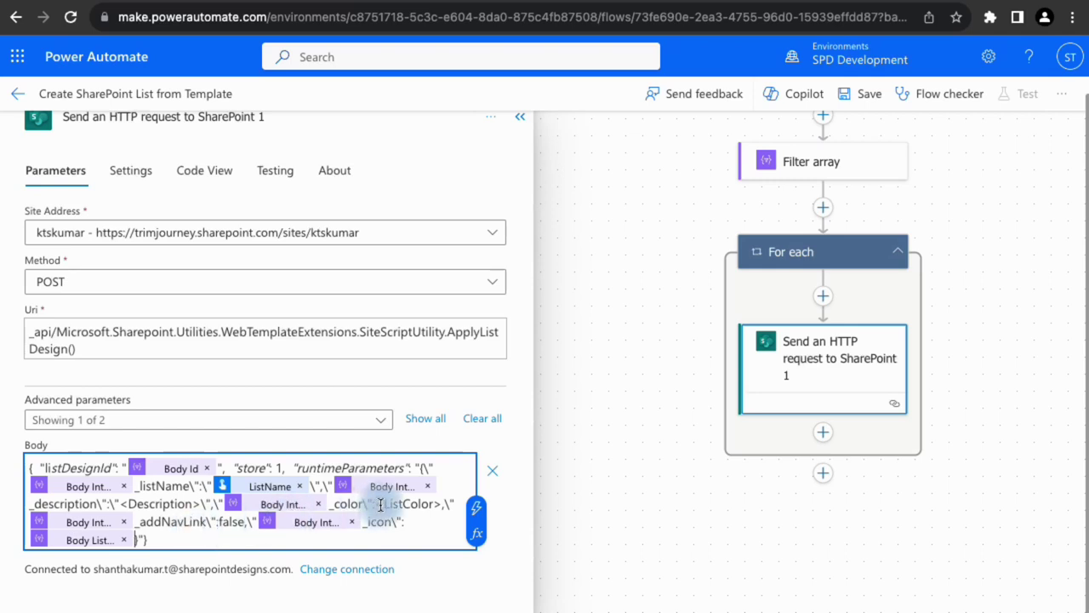
Replace <ListColor> with the ListColor value, add a comma, and save the flow.
{"action": "left_click_drag", "start_coordinate": [380, 504], "coordinate": [444, 508]}
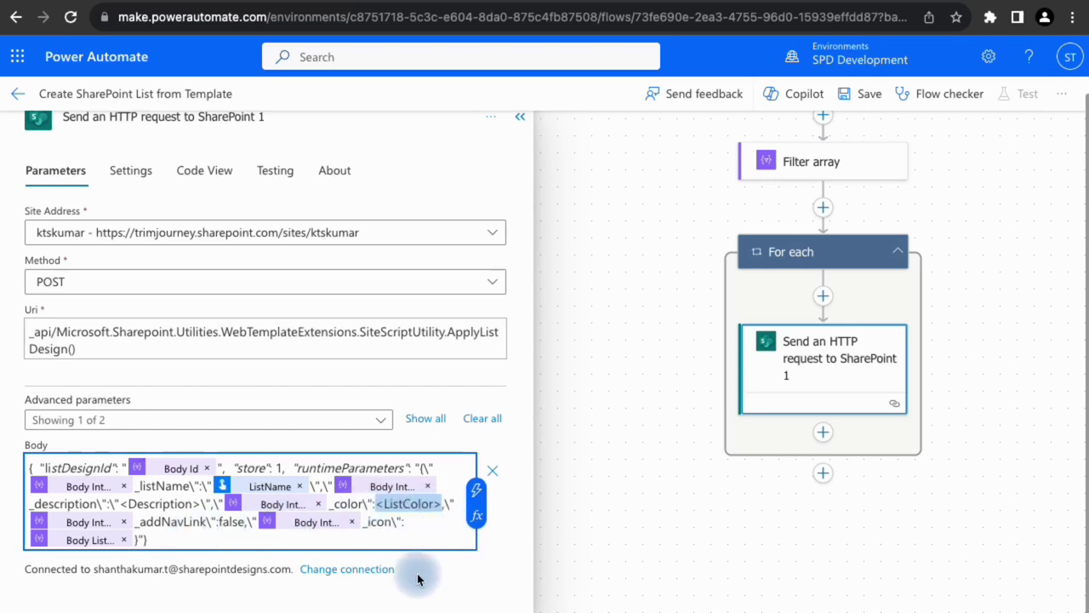
{"action": "left_click", "coordinate": [477, 490]}
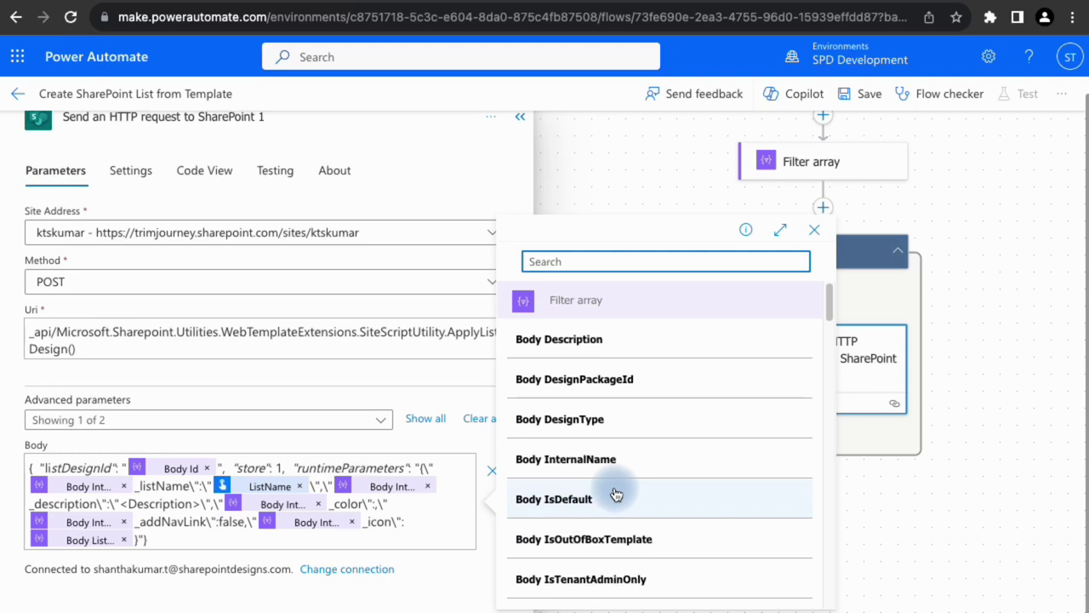
{"action": "scroll", "coordinate": [616, 494], "scroll_direction": "down", "scroll_amount": 1}
{"action": "scroll", "coordinate": [616, 494], "scroll_direction": "down", "scroll_amount": 2}
{"action": "left_click", "coordinate": [595, 396]}
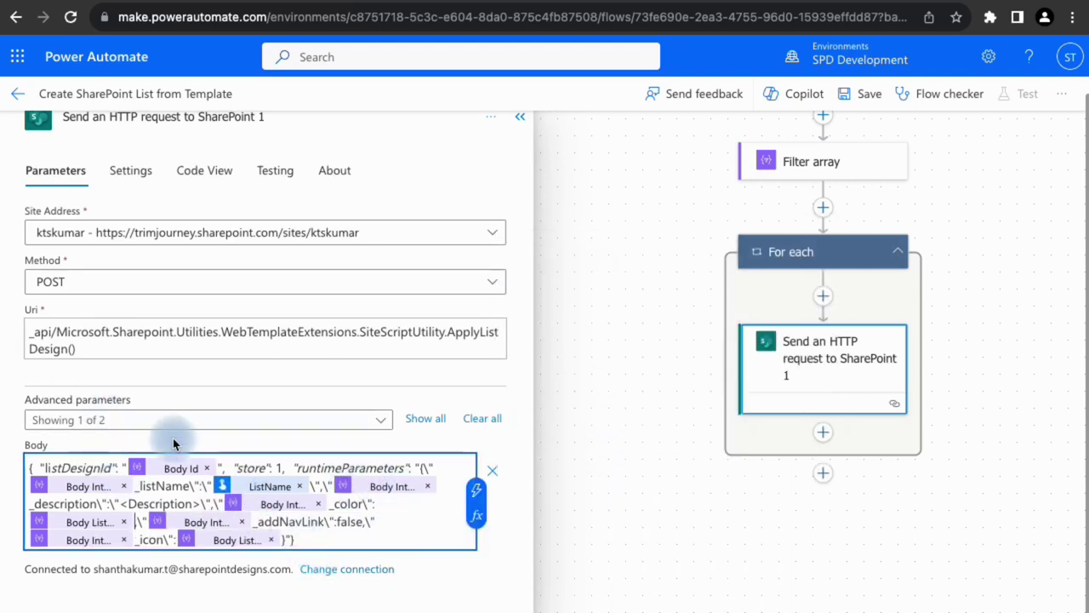
{"action": "type", "text": ","}
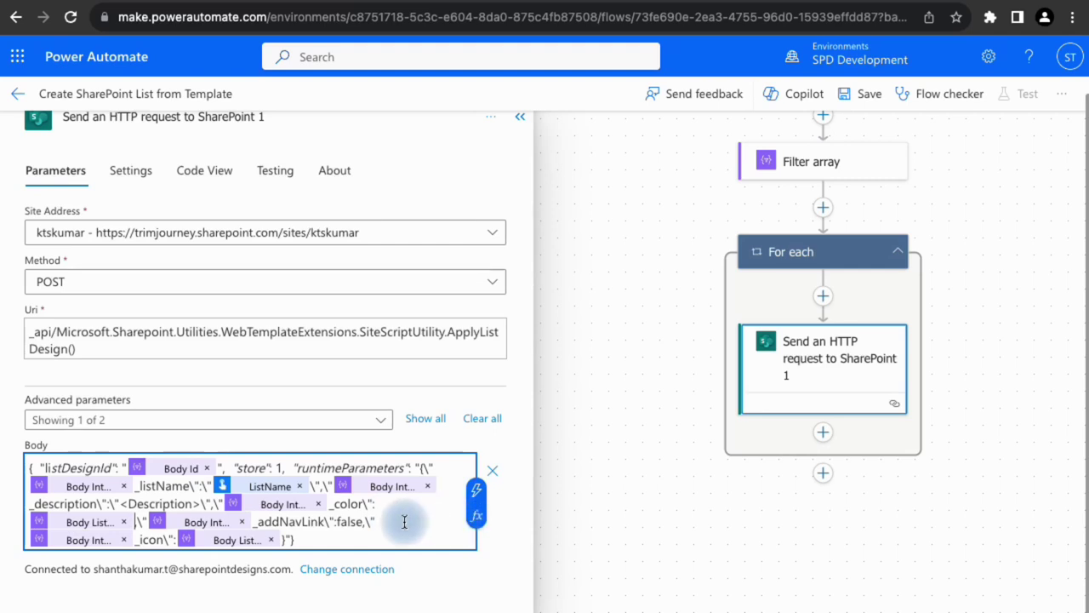
{"action": "left_click", "coordinate": [870, 95]}
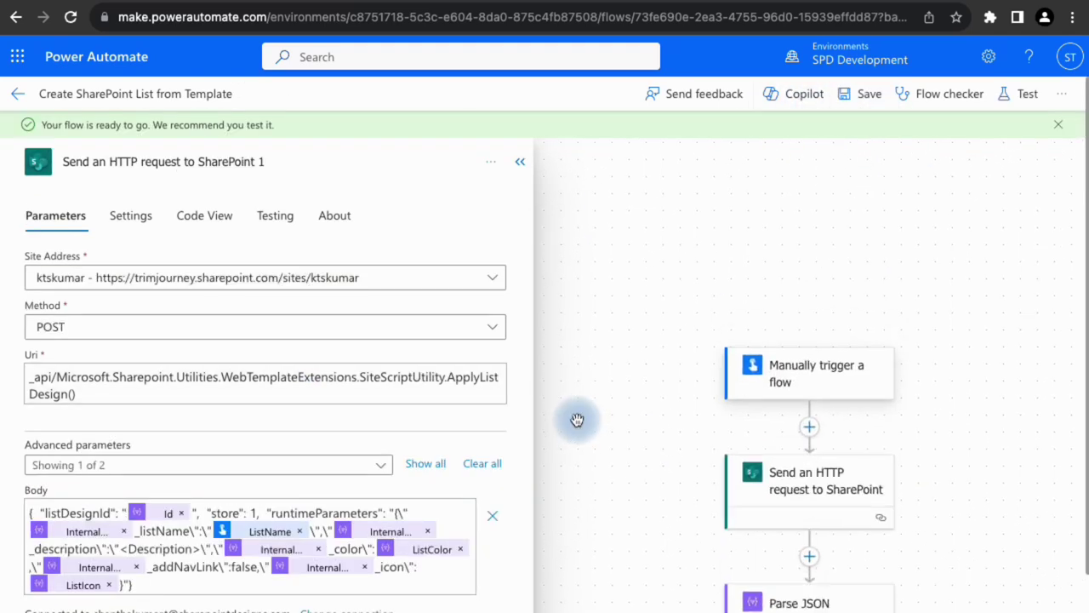
Run a manual test with ListTemplate 'Travel requests' and ListName 'PA Travel Requests'.
{"action": "left_click", "coordinate": [1027, 106]}
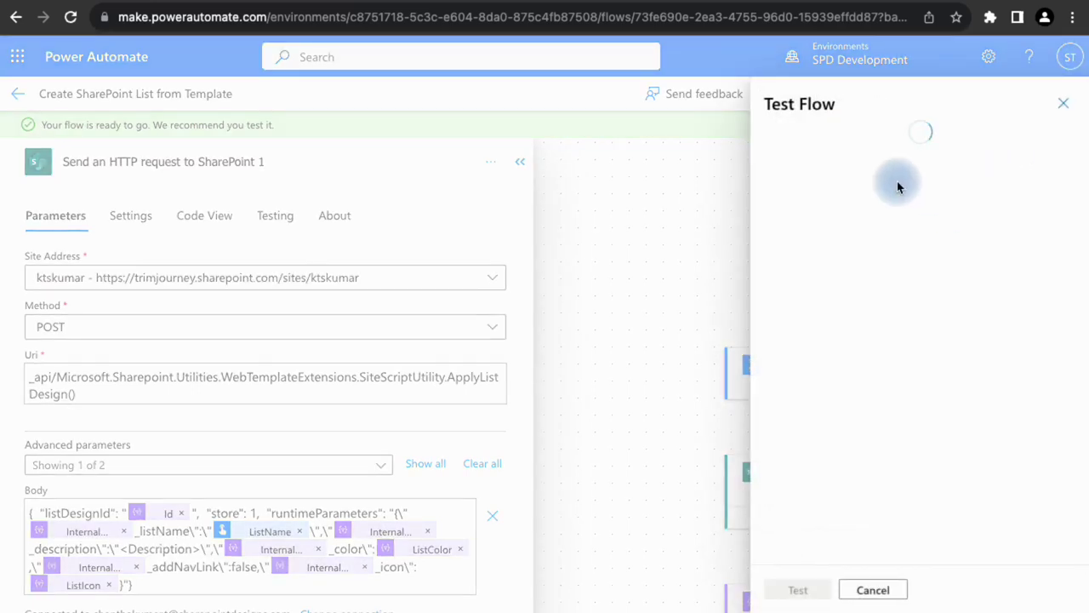
{"action": "left_click", "coordinate": [822, 147]}
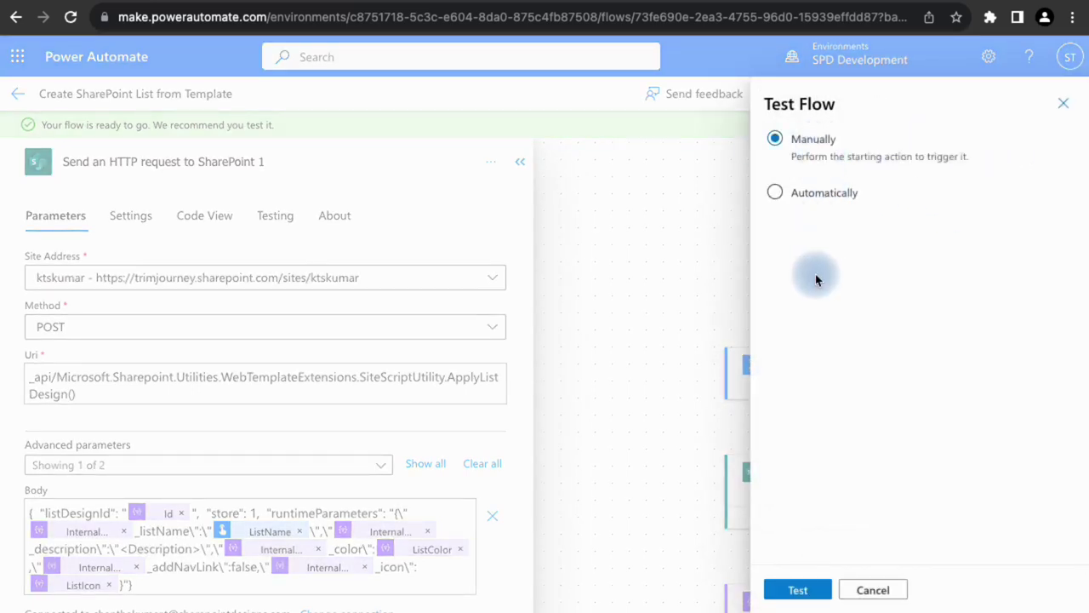
{"action": "left_click", "coordinate": [798, 590]}
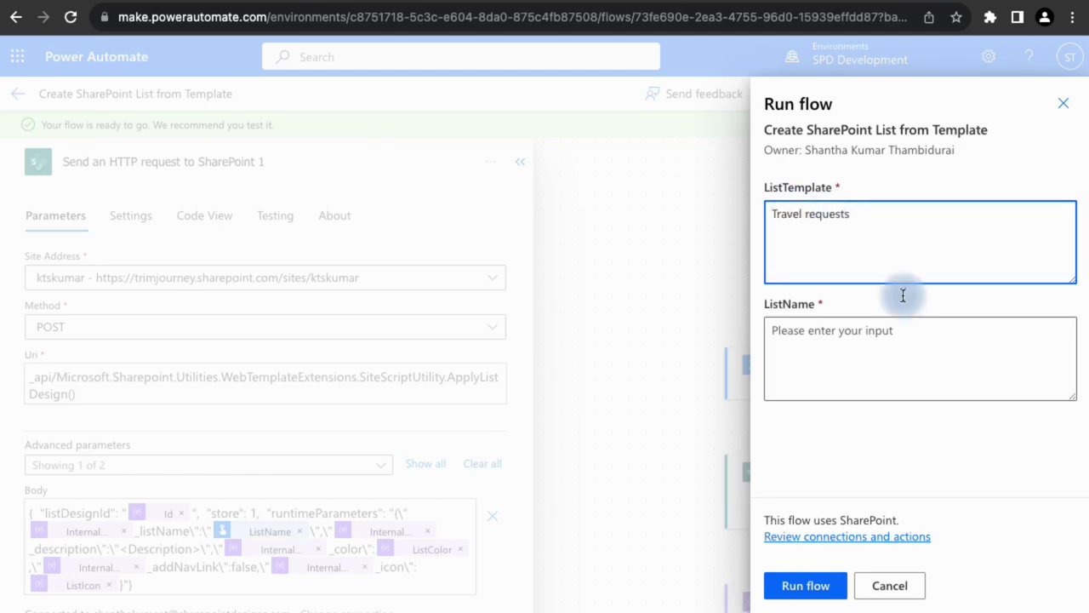
{"action": "left_click", "coordinate": [871, 345]}
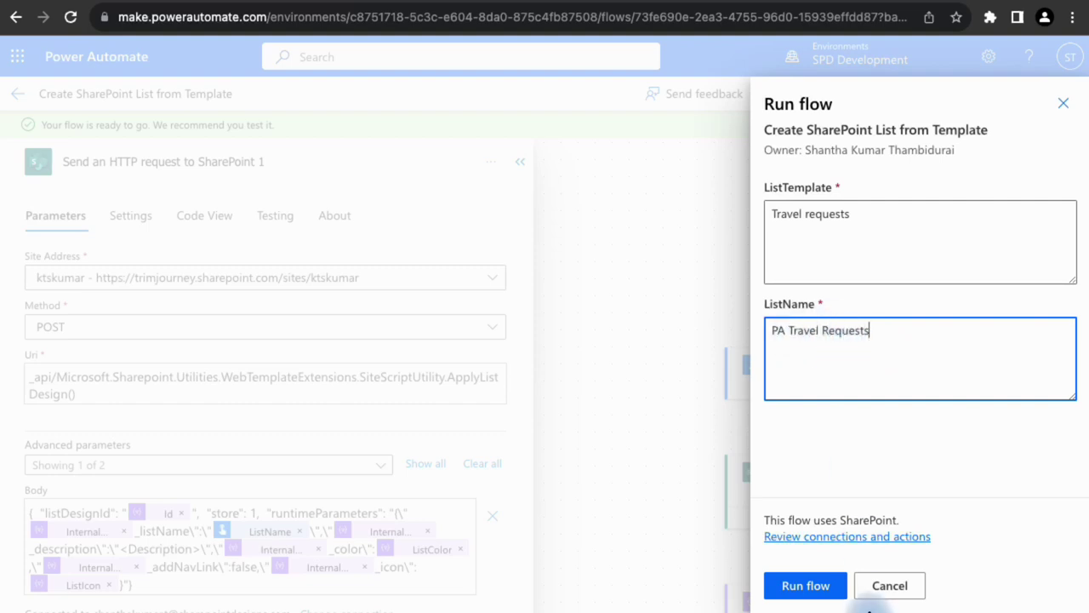
{"action": "left_click", "coordinate": [822, 589]}
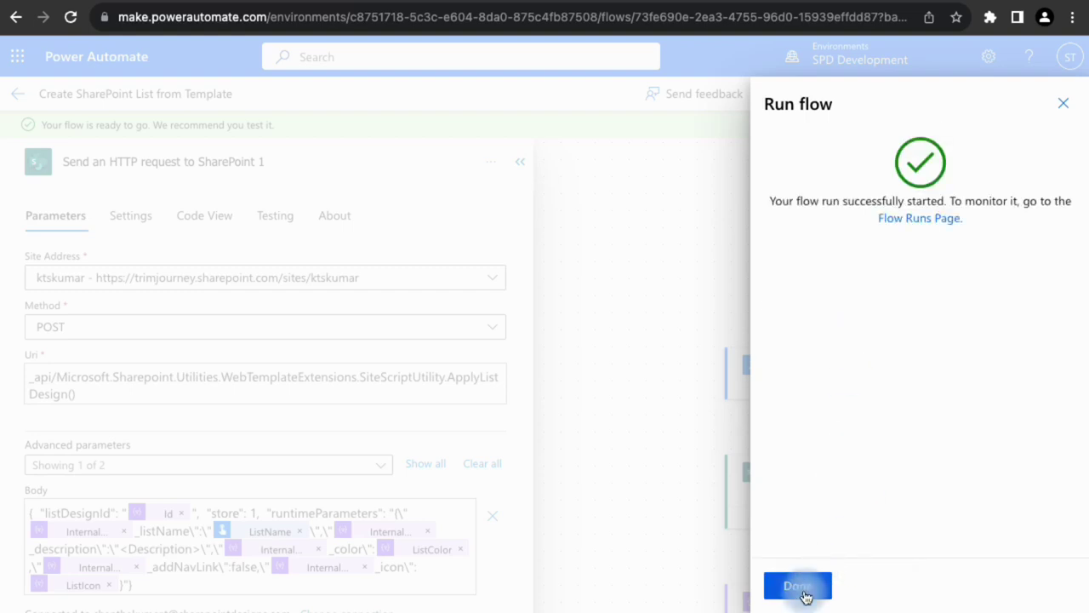
{"action": "left_click", "coordinate": [804, 592]}
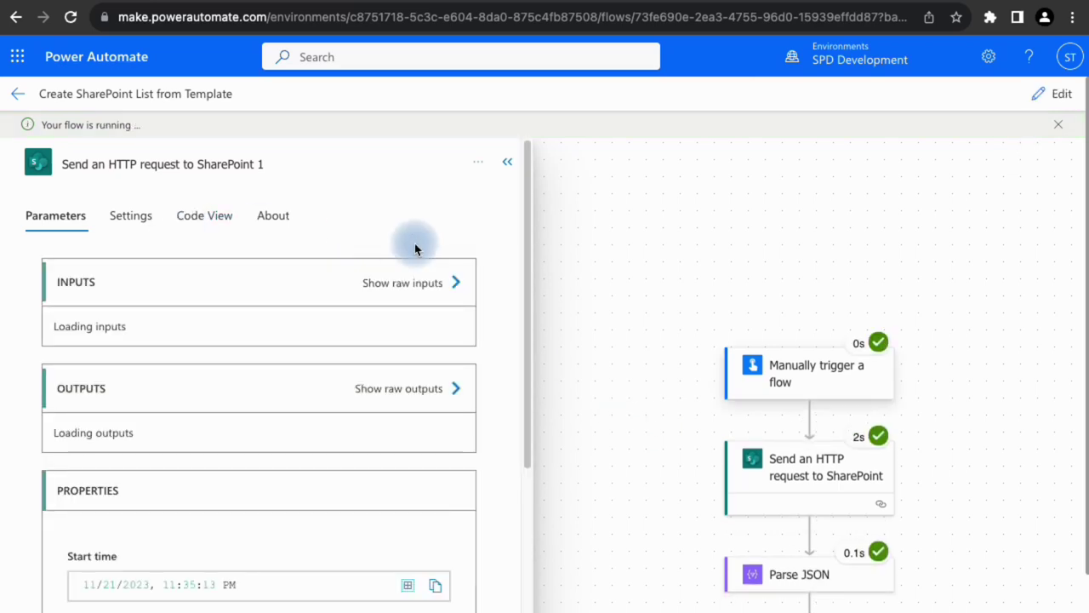
Check that the For each loop's ApplyListDesign request returned status code 200.
{"action": "left_click", "coordinate": [506, 163]}
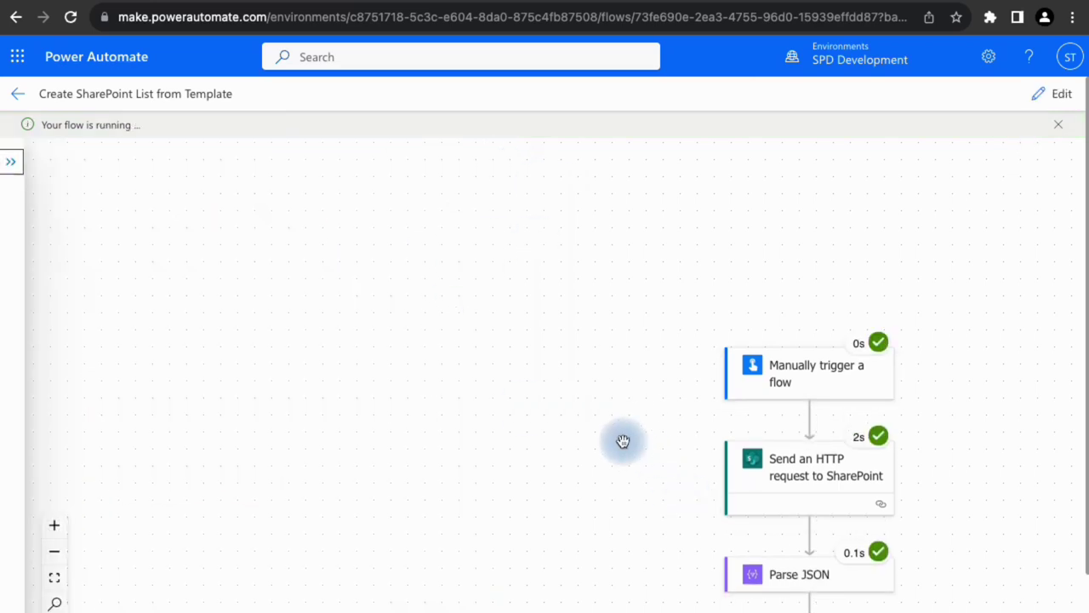
{"action": "scroll", "coordinate": [623, 440], "scroll_direction": "down", "scroll_amount": 4}
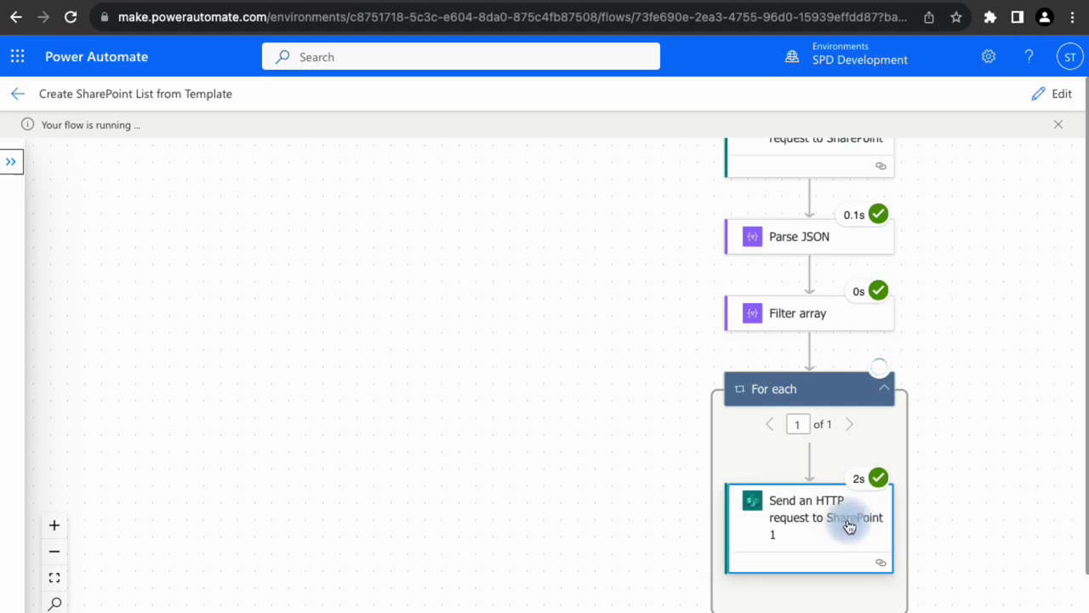
{"action": "scroll", "coordinate": [842, 519], "scroll_direction": "down", "scroll_amount": 6}
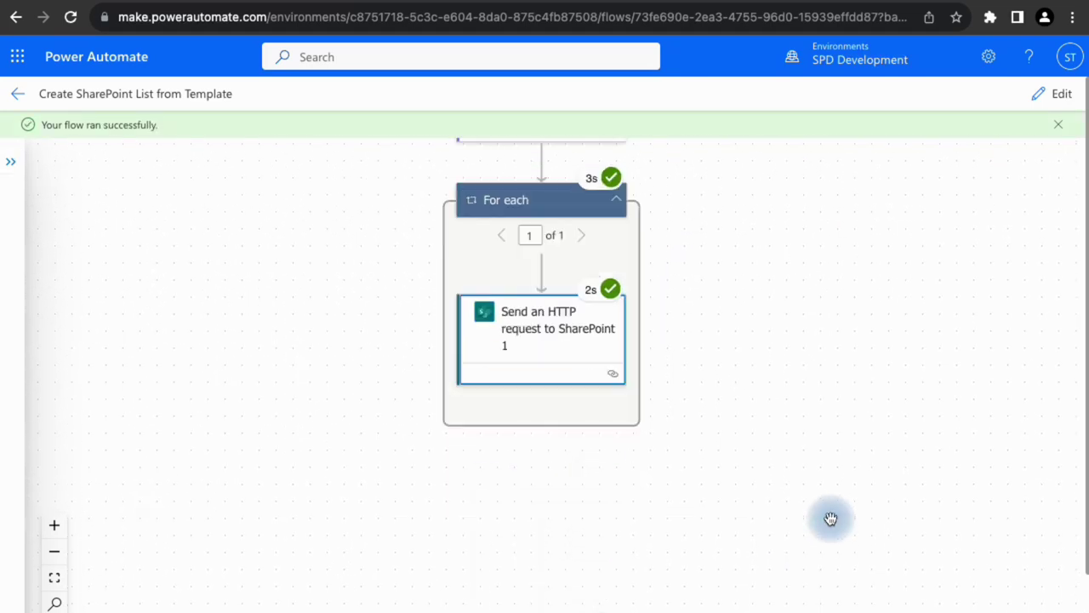
{"action": "left_click", "coordinate": [564, 344]}
{"action": "scroll", "coordinate": [295, 418], "scroll_direction": "down", "scroll_amount": 6}
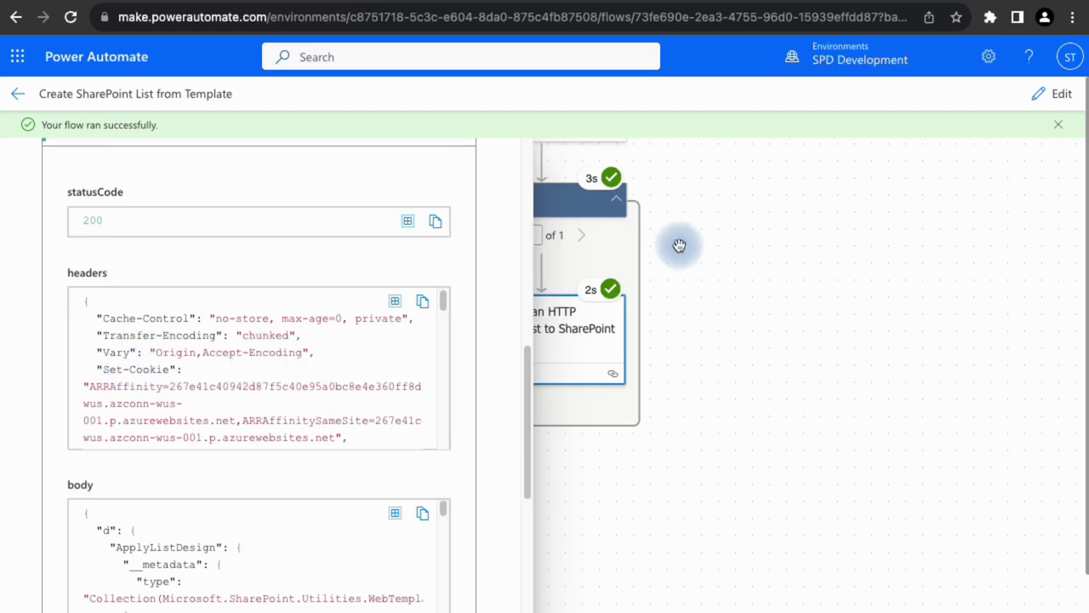
Close Create a list, refresh Site contents and open the new PA Travel Requests list.
{"action": "left_click", "coordinate": [166, 4]}
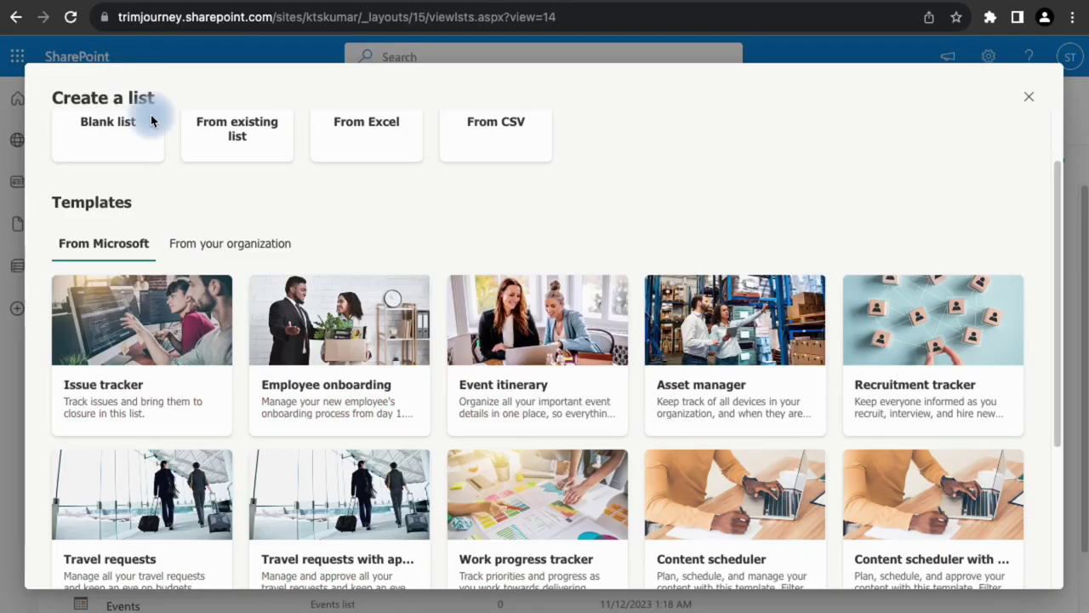
{"action": "left_click", "coordinate": [1027, 96]}
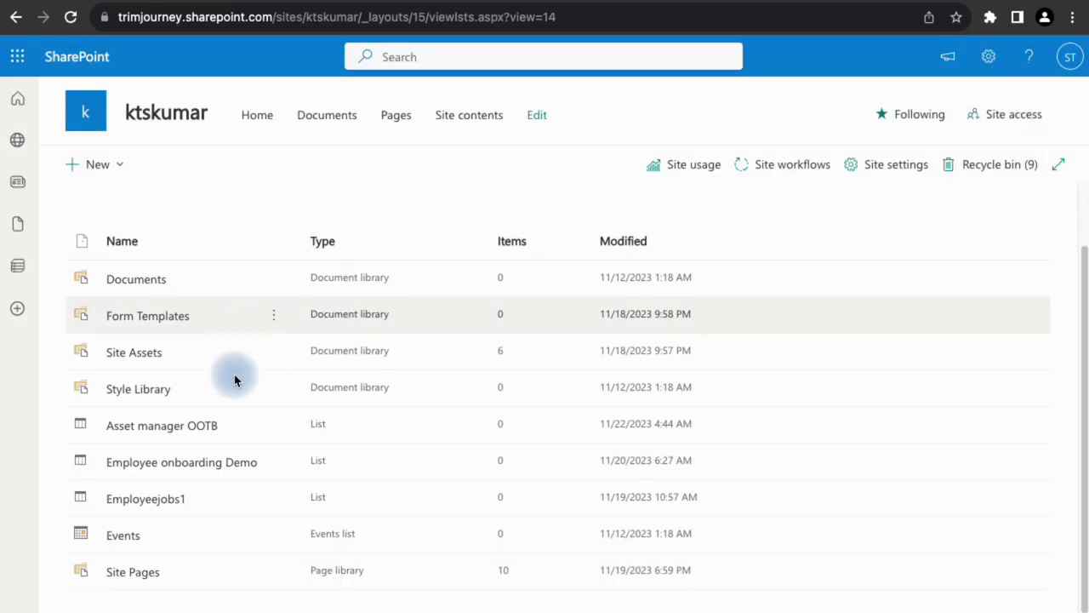
{"action": "left_click", "coordinate": [70, 16]}
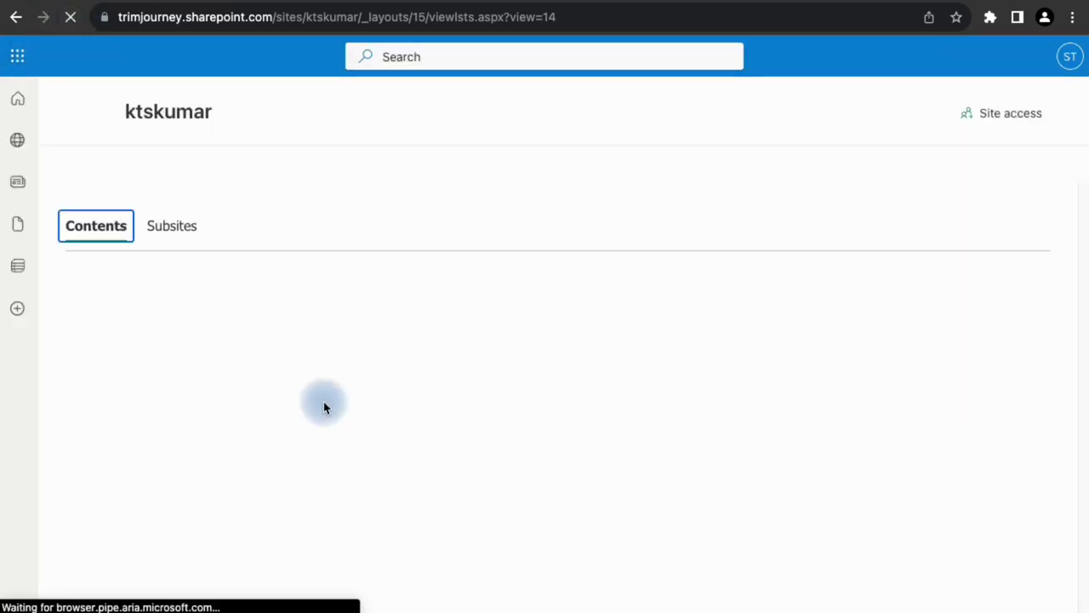
{"action": "scroll", "coordinate": [269, 385], "scroll_direction": "down", "scroll_amount": 2}
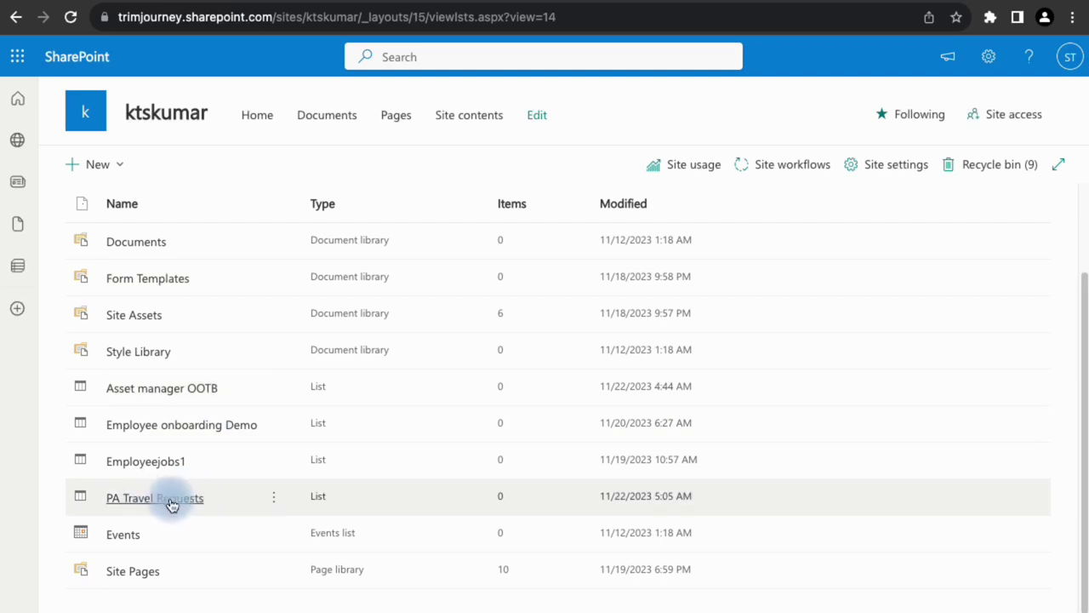
{"action": "left_click", "coordinate": [135, 502]}
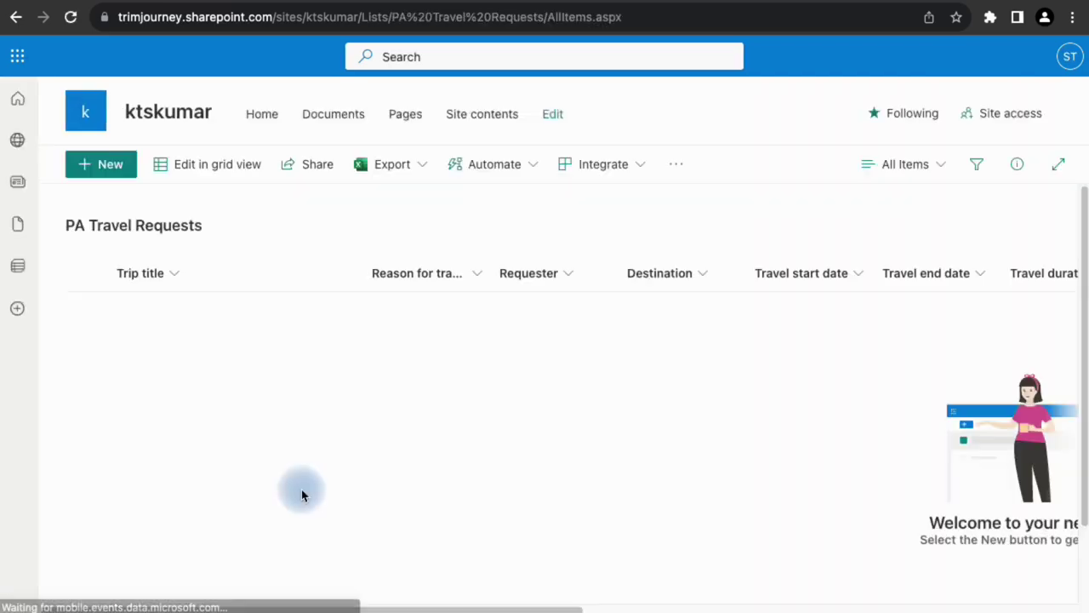
{"action": "left_click_drag", "start_coordinate": [347, 601], "coordinate": [282, 576]}
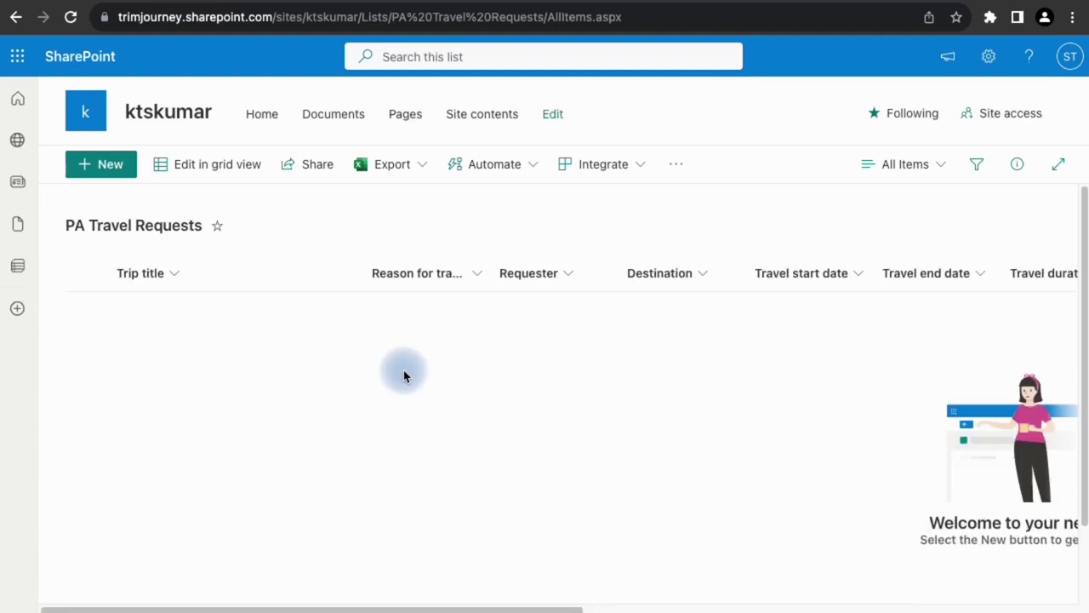
{"action": "left_click", "coordinate": [102, 164]}
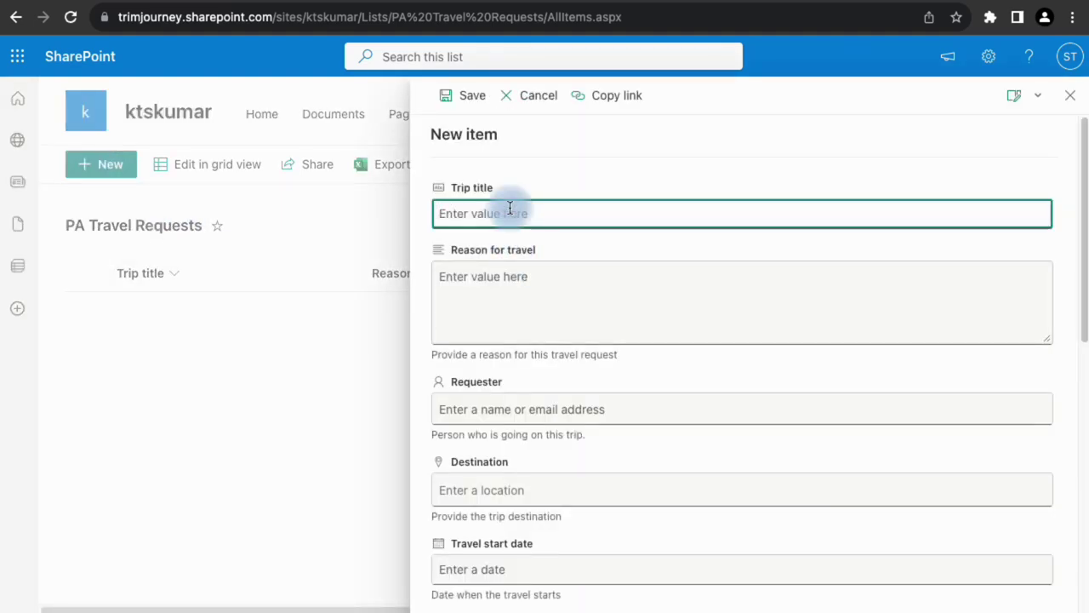
Enter Trip title 'Client visit', a reason for travel, and pick the suggested person as Requester.
{"action": "type", "text": "Client visit"}
{"action": "left_click", "coordinate": [510, 286]}
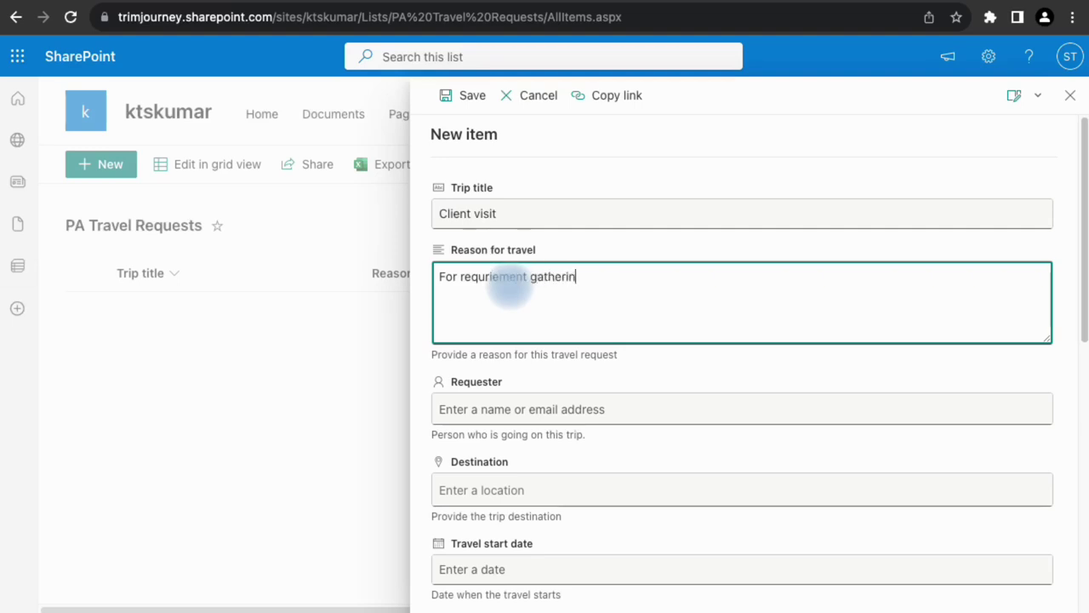
{"action": "left_click", "coordinate": [518, 414]}
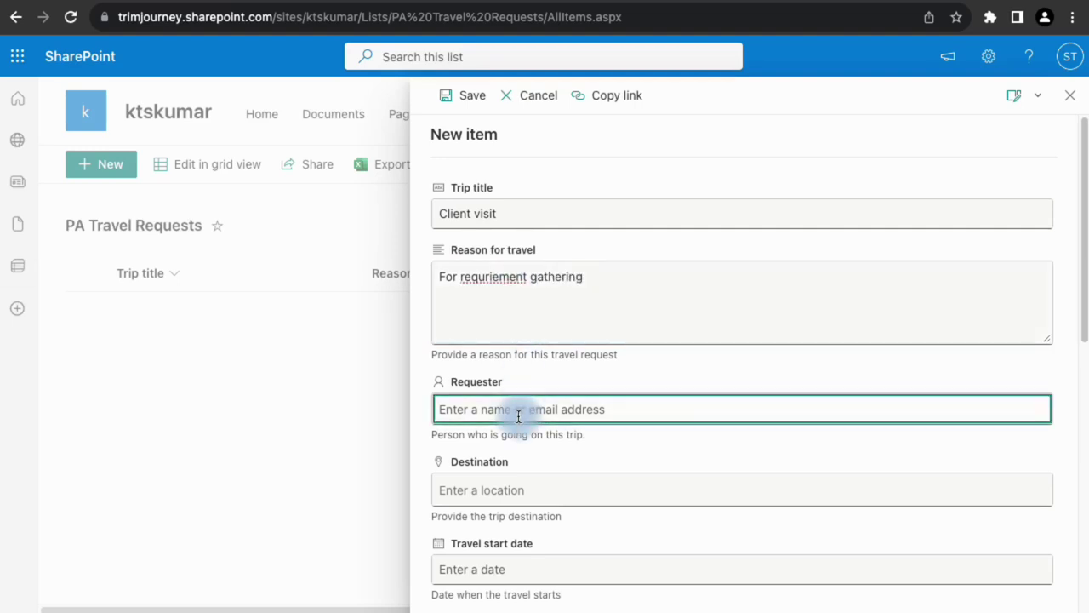
{"action": "type", "text": "Shan"}
{"action": "left_click", "coordinate": [536, 454]}
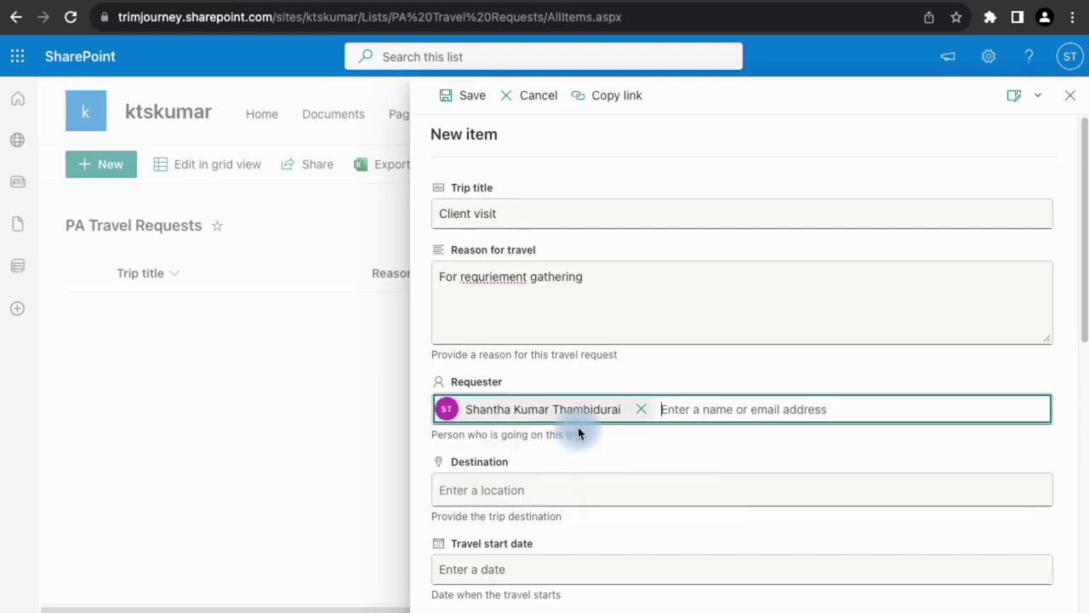
Set Destination to New Delhi Metro Station and save the new travel request.
{"action": "left_click", "coordinate": [546, 490]}
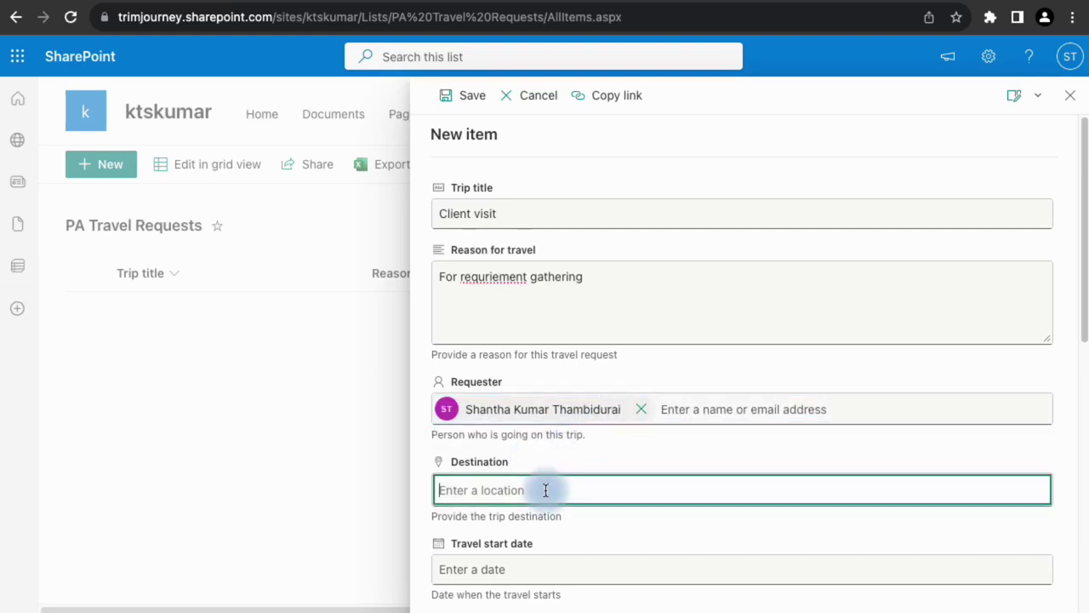
{"action": "type", "text": "De"}
{"action": "key", "text": "BackSpace"}
{"action": "key", "text": "BackSpace"}
{"action": "type", "text": "New"}
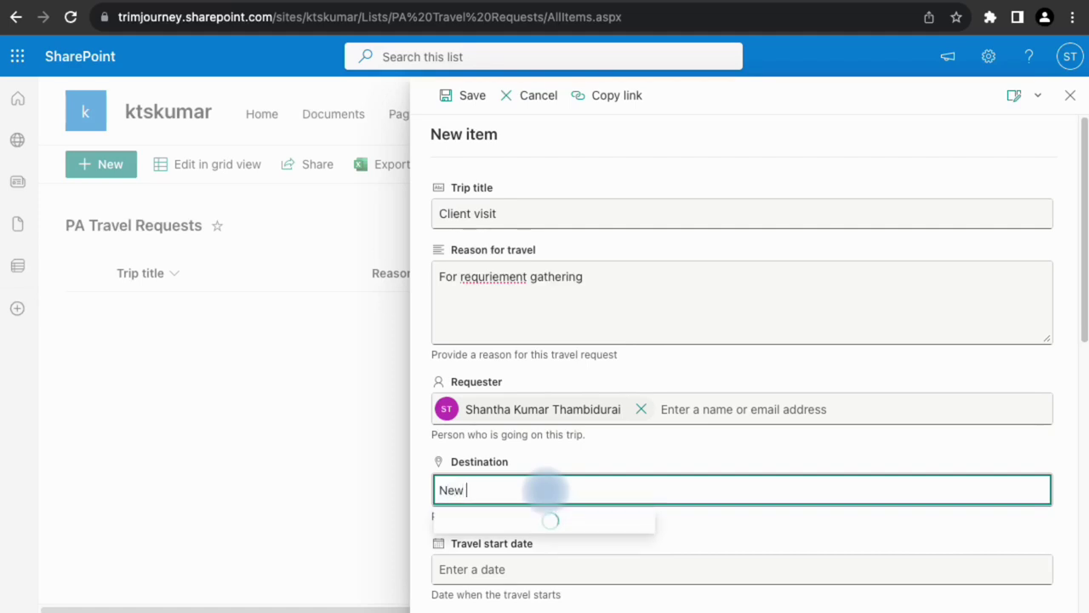
{"action": "type", "text": " De"}
{"action": "left_click", "coordinate": [576, 284]}
{"action": "scroll", "coordinate": [527, 562], "scroll_direction": "down", "scroll_amount": 10}
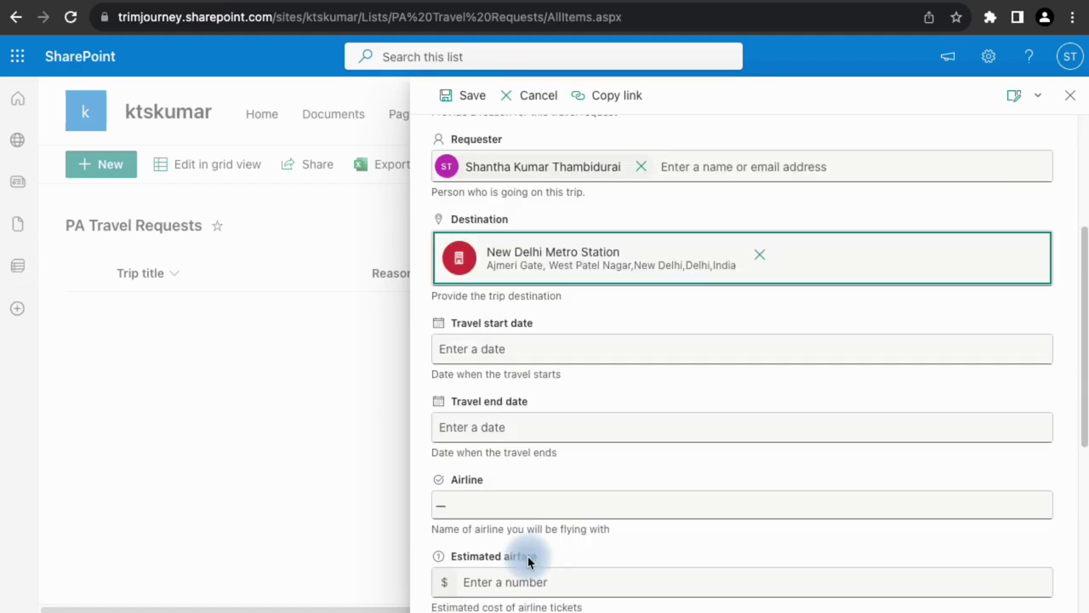
{"action": "left_click", "coordinate": [460, 586]}
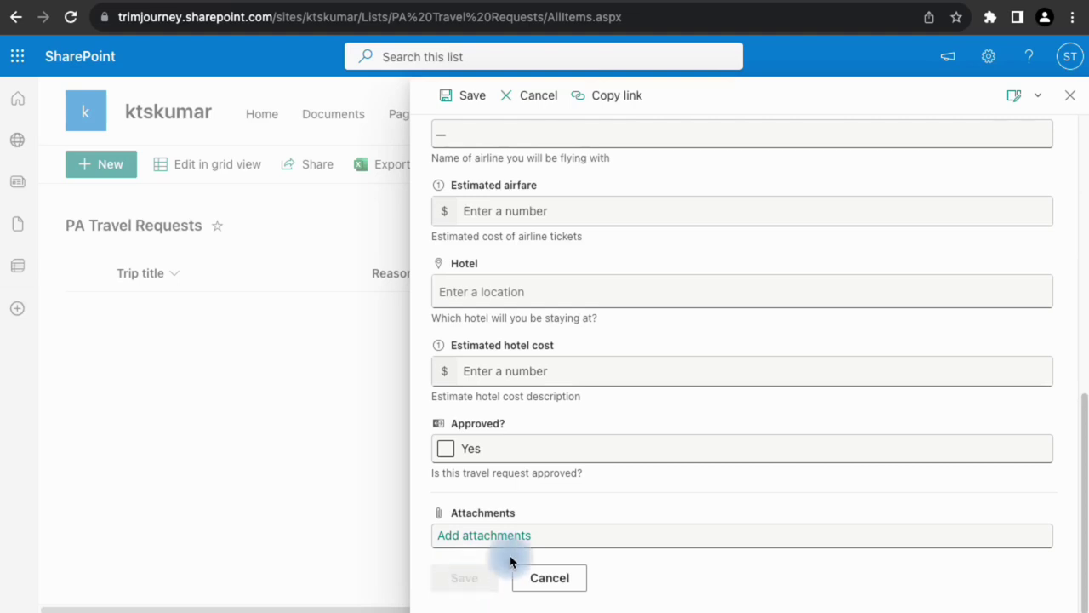